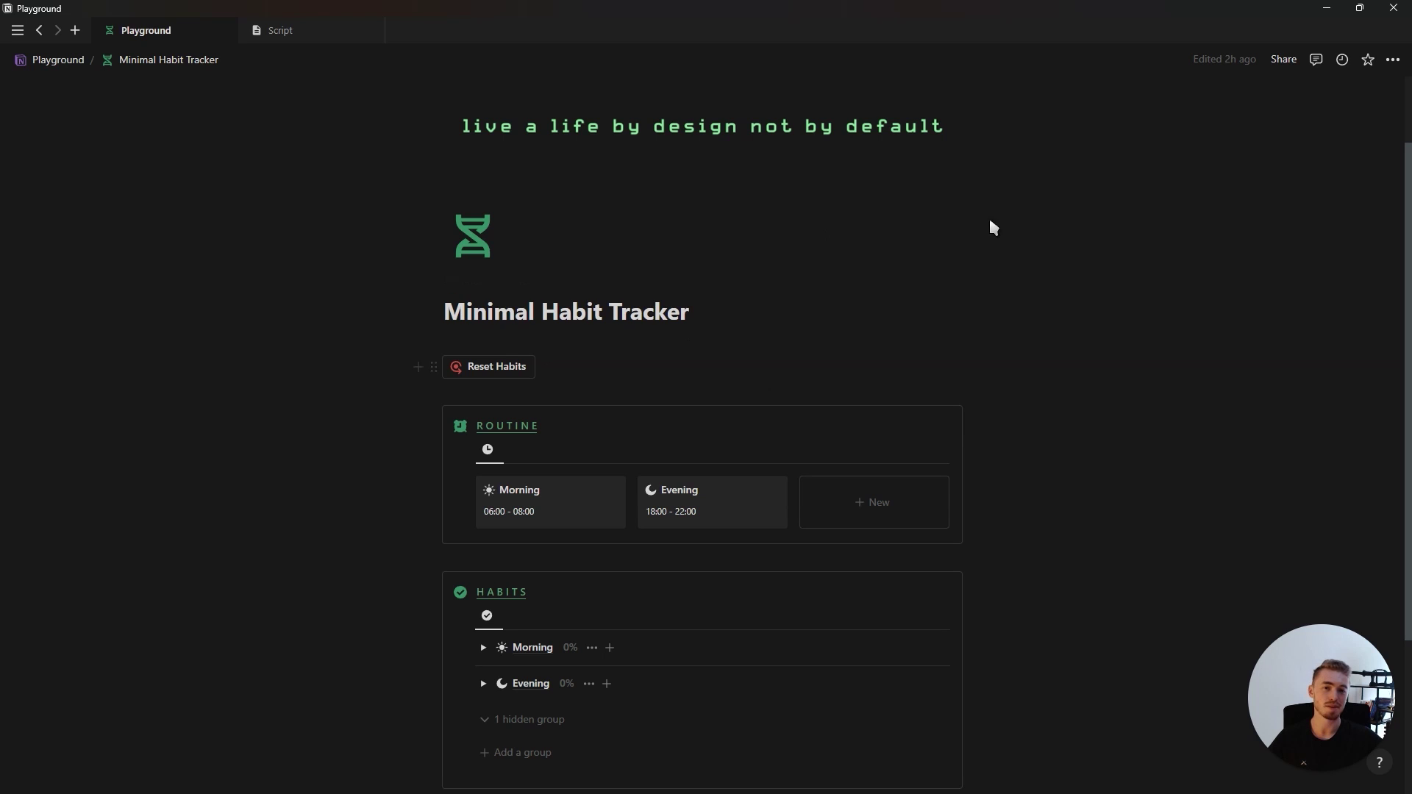
Expand the Morning group, tick Cold Shower on days 1–4, 6 and 7, and set its Completed Weeks to 1
{"action": "scroll", "coordinate": [719, 320], "scroll_direction": "down", "scroll_amount": 2}
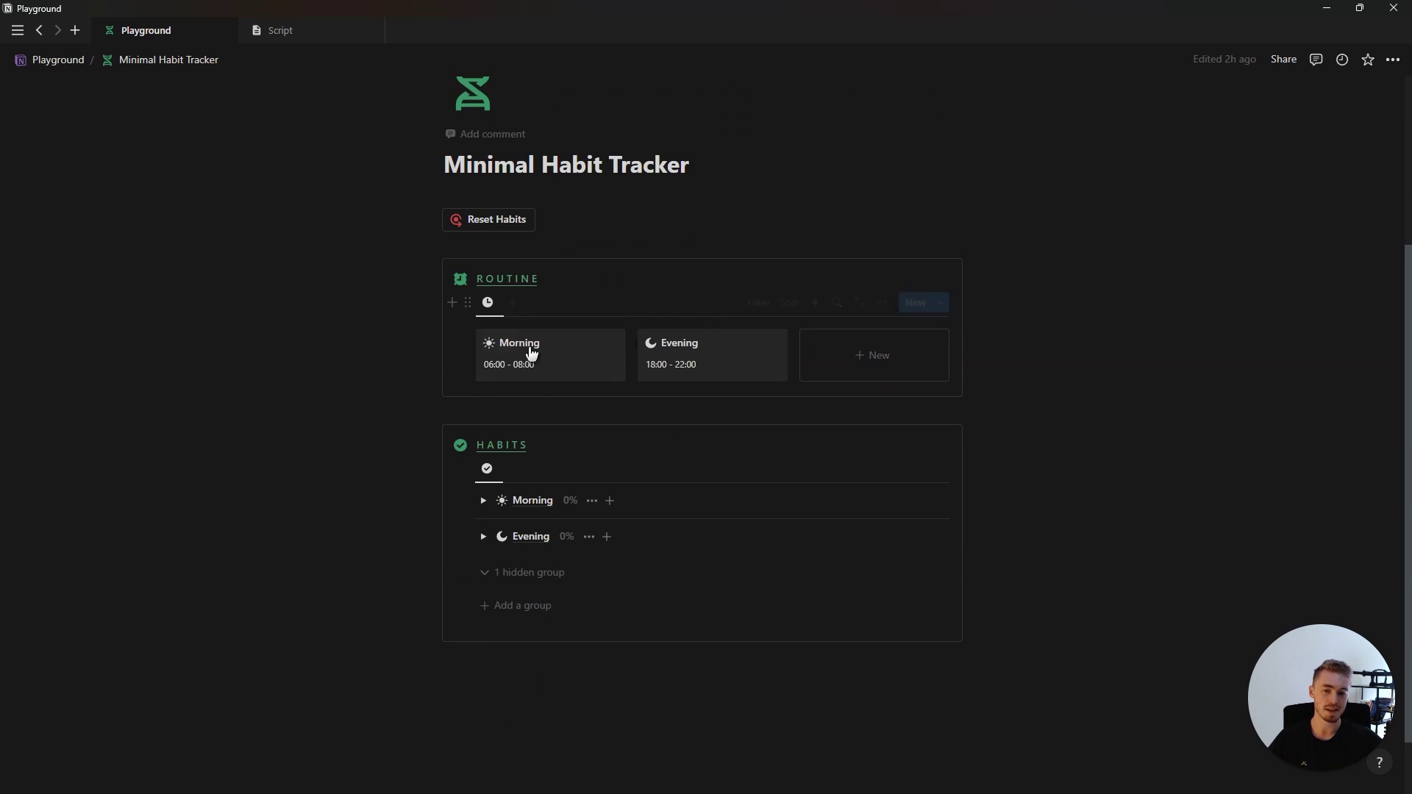
{"action": "left_click", "coordinate": [483, 502]}
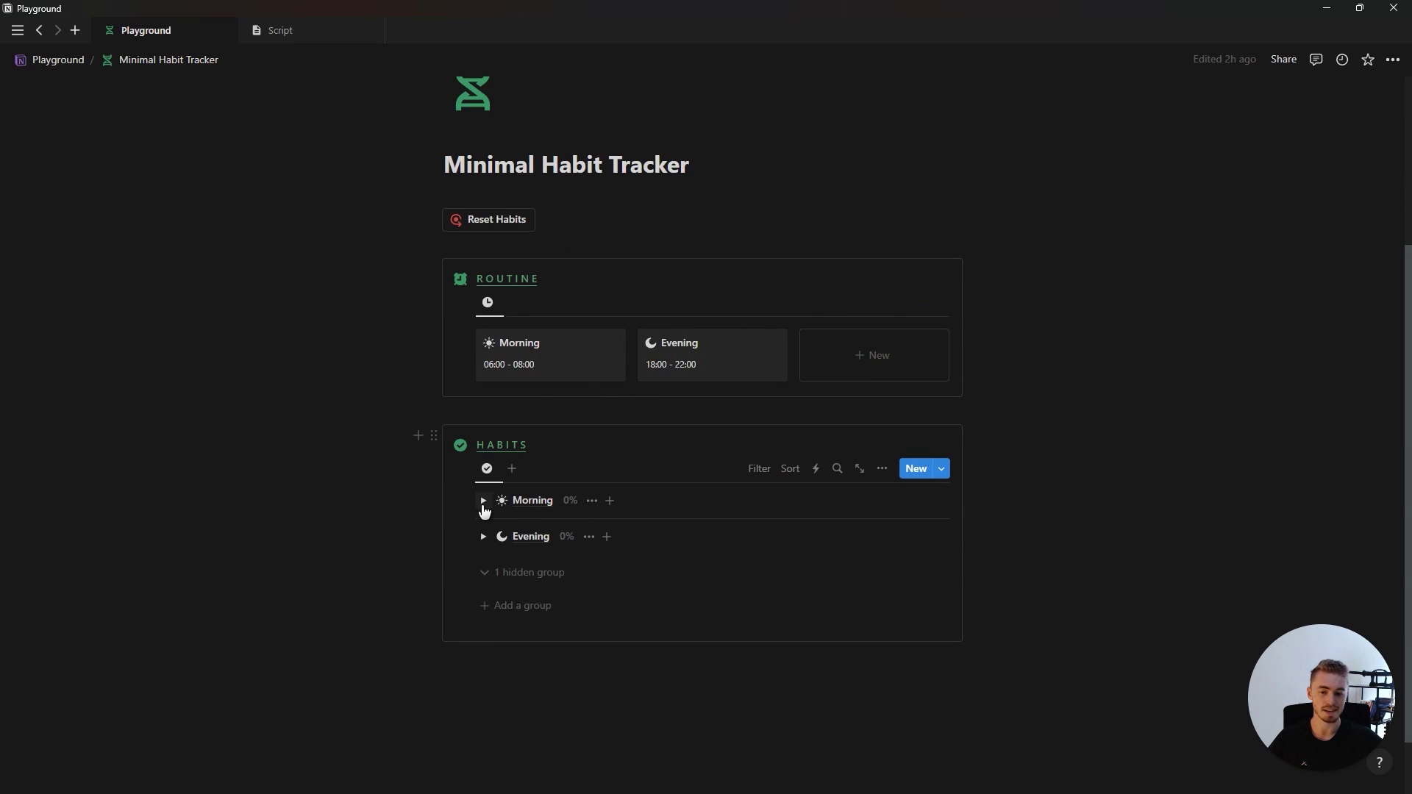
{"action": "left_click", "coordinate": [781, 531]}
{"action": "left_click", "coordinate": [802, 530]}
{"action": "left_click", "coordinate": [824, 531]}
{"action": "left_click", "coordinate": [847, 531]}
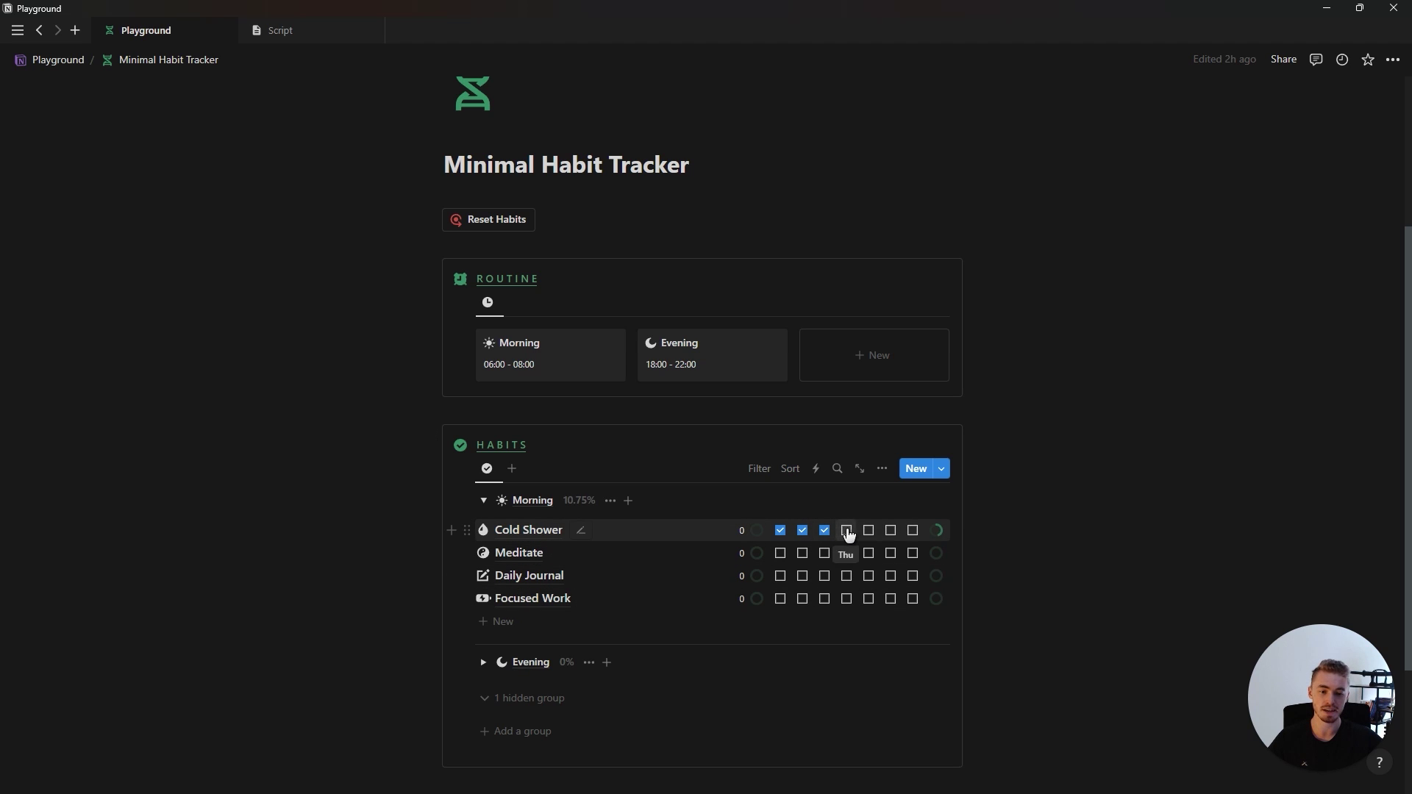
{"action": "left_click", "coordinate": [890, 531]}
{"action": "left_click", "coordinate": [912, 531]}
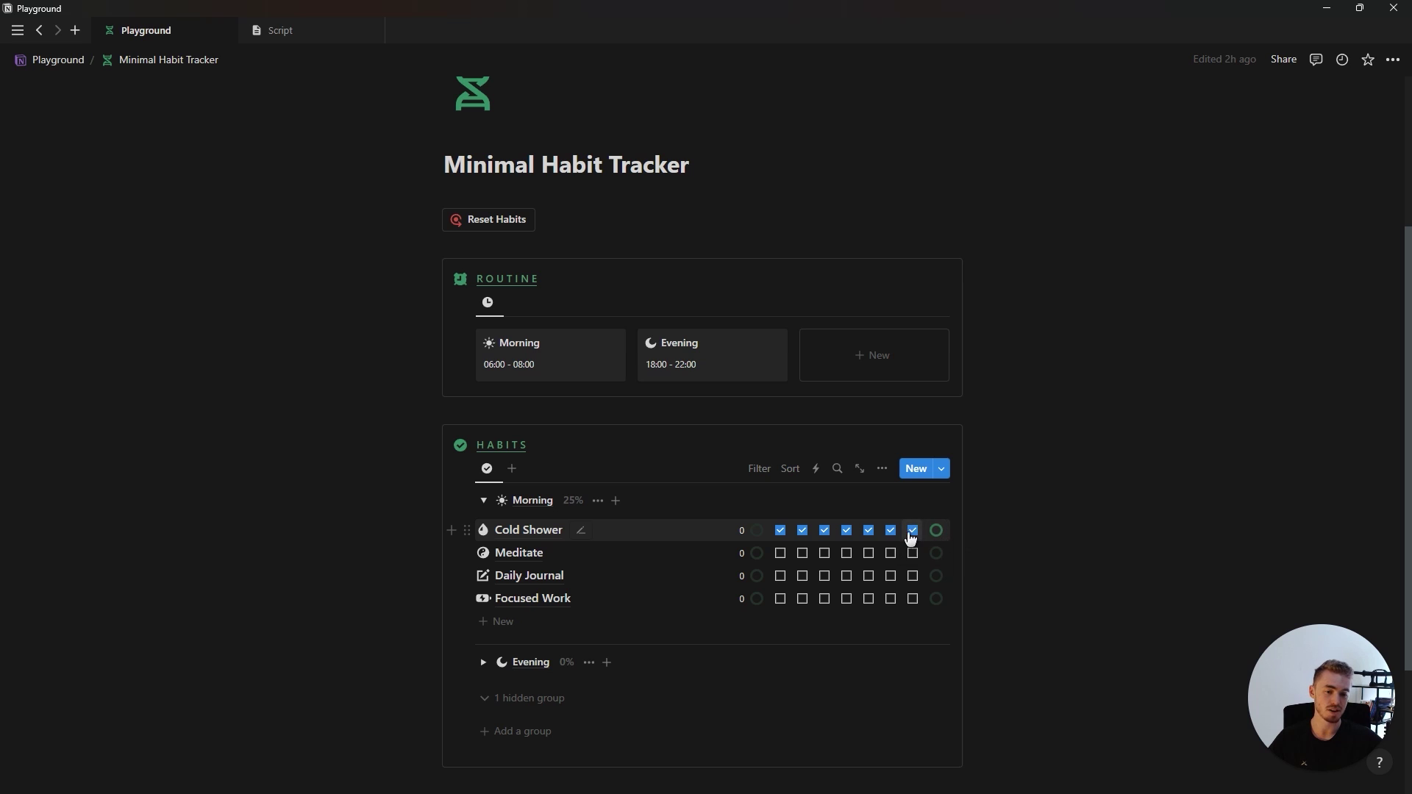
{"action": "left_click", "coordinate": [743, 531]}
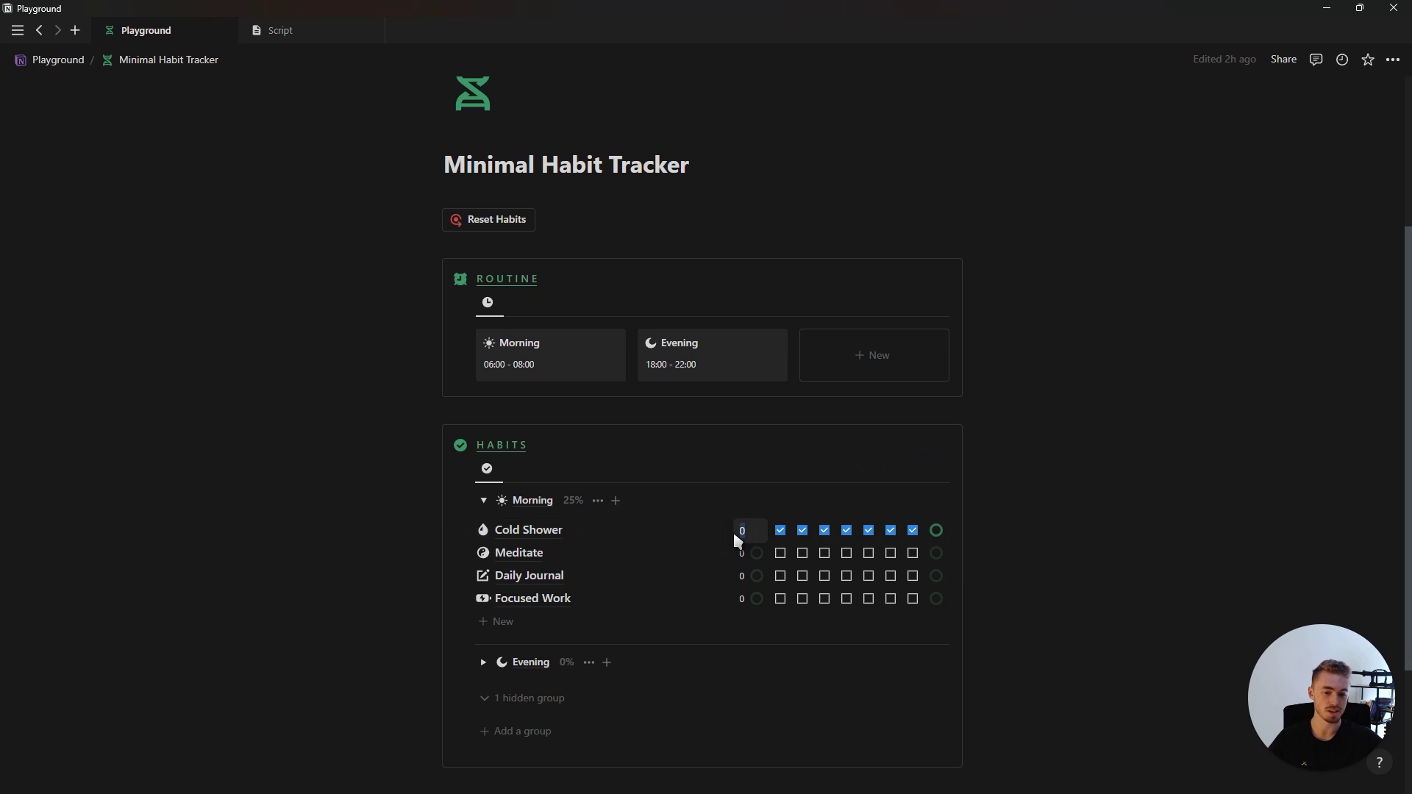
{"action": "type", "text": "1"}
{"action": "key", "text": "Return"}
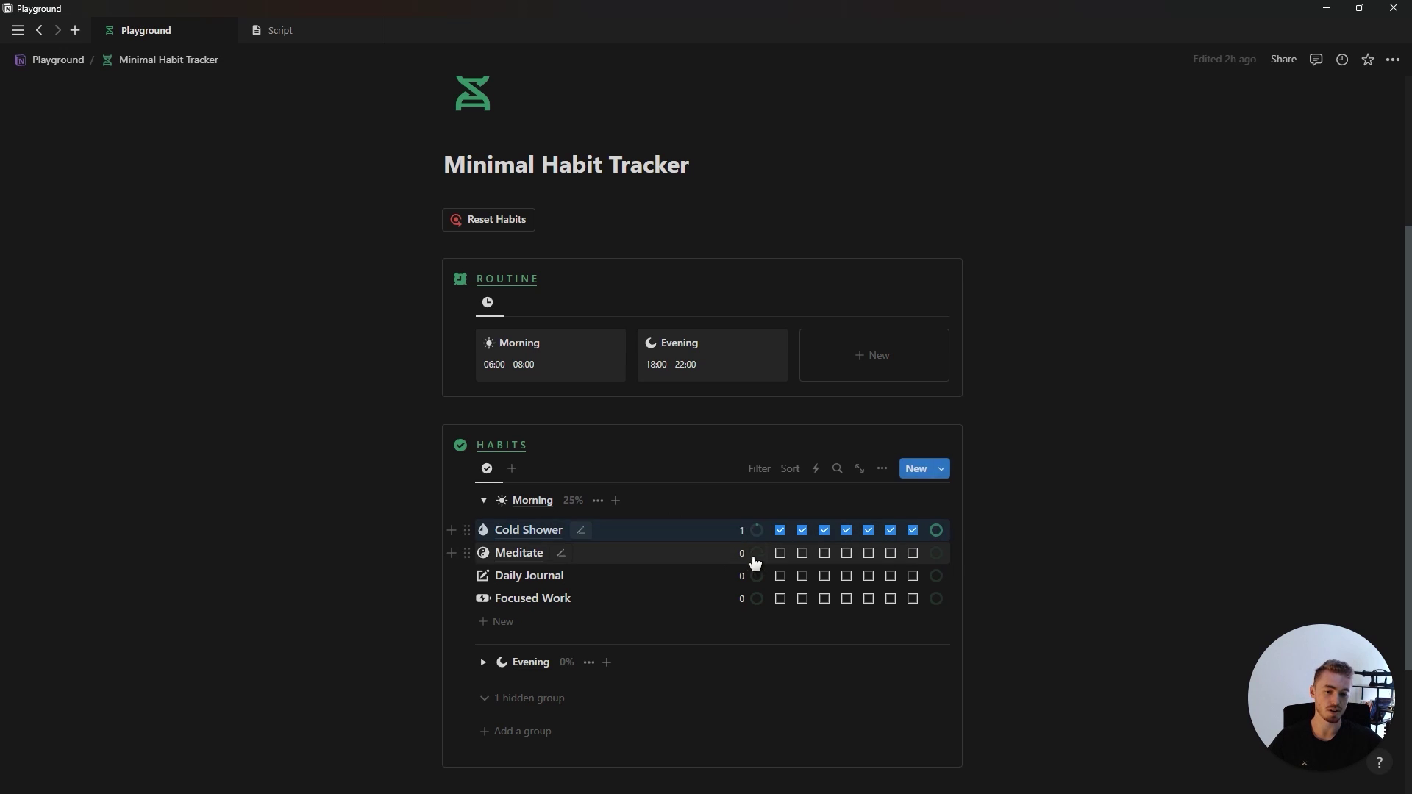
Tick Meditate for day 2 and Daily Journal for days 1, 3, 4 and 5, then reset all habit checkboxes
{"action": "left_click", "coordinate": [780, 576]}
{"action": "left_click", "coordinate": [803, 553]}
{"action": "left_click", "coordinate": [824, 576]}
{"action": "left_click", "coordinate": [846, 576]}
{"action": "left_click", "coordinate": [867, 578]}
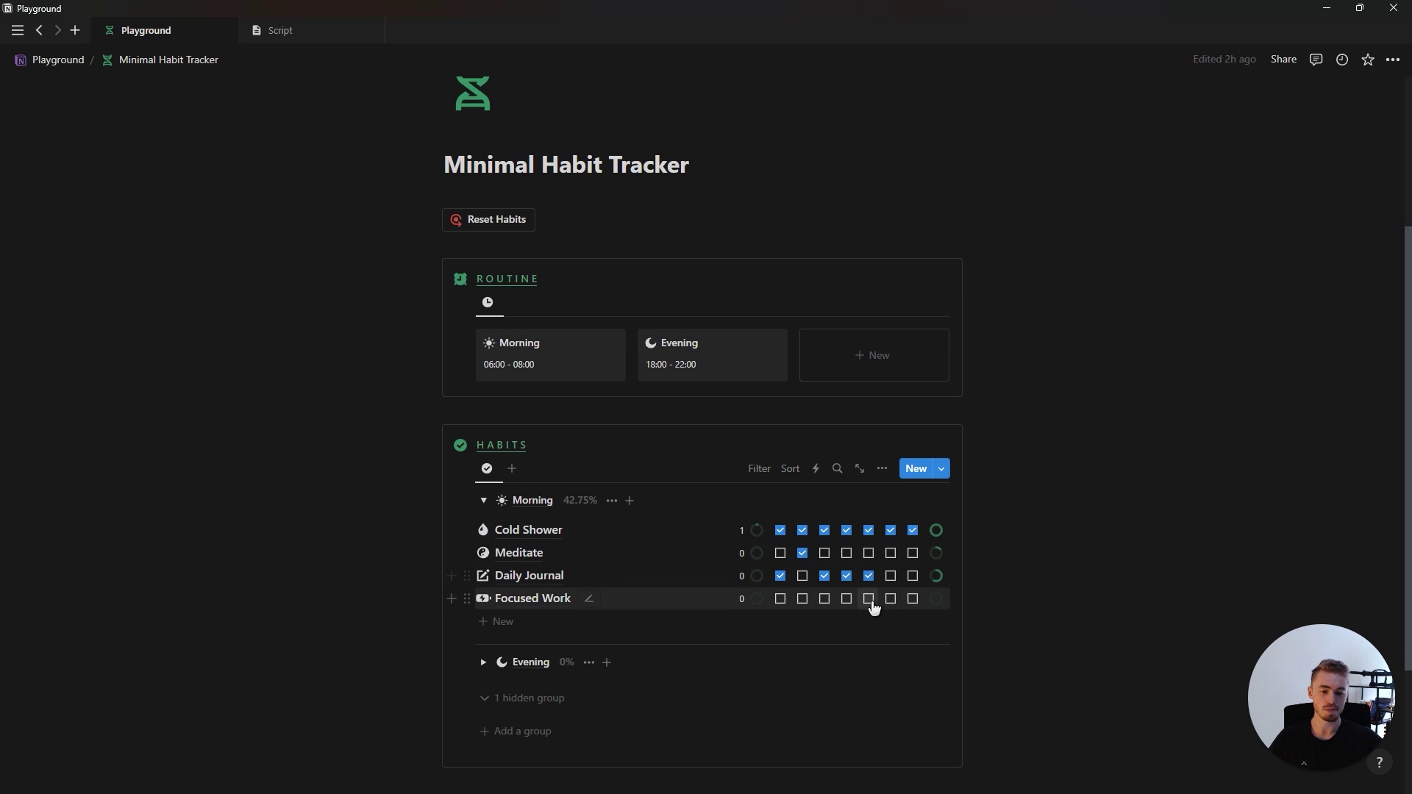
{"action": "left_click", "coordinate": [516, 228]}
{"action": "left_click", "coordinate": [708, 456]}
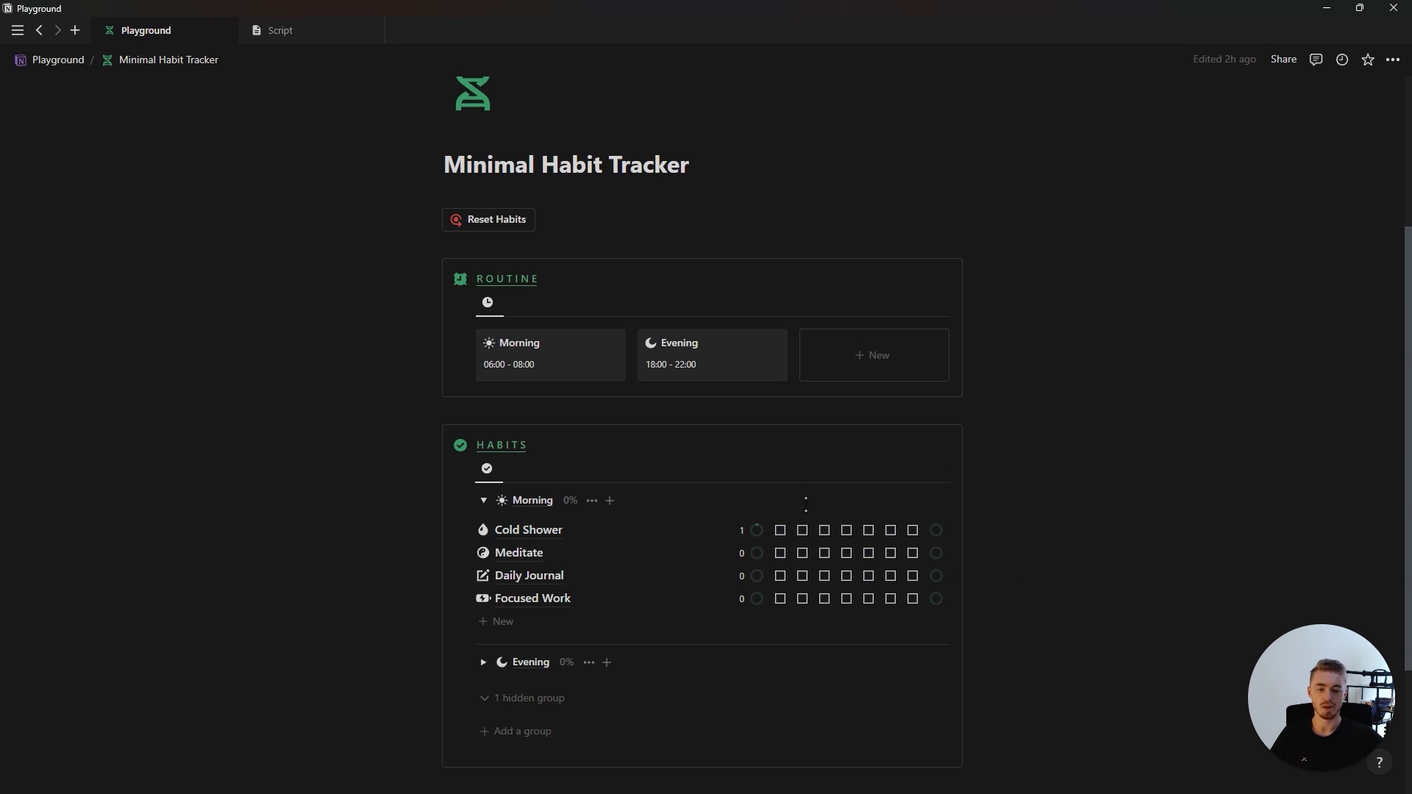
Delete the Focused Work habit and add a 'New habit' row to the Morning group
{"action": "right_click", "coordinate": [640, 601]}
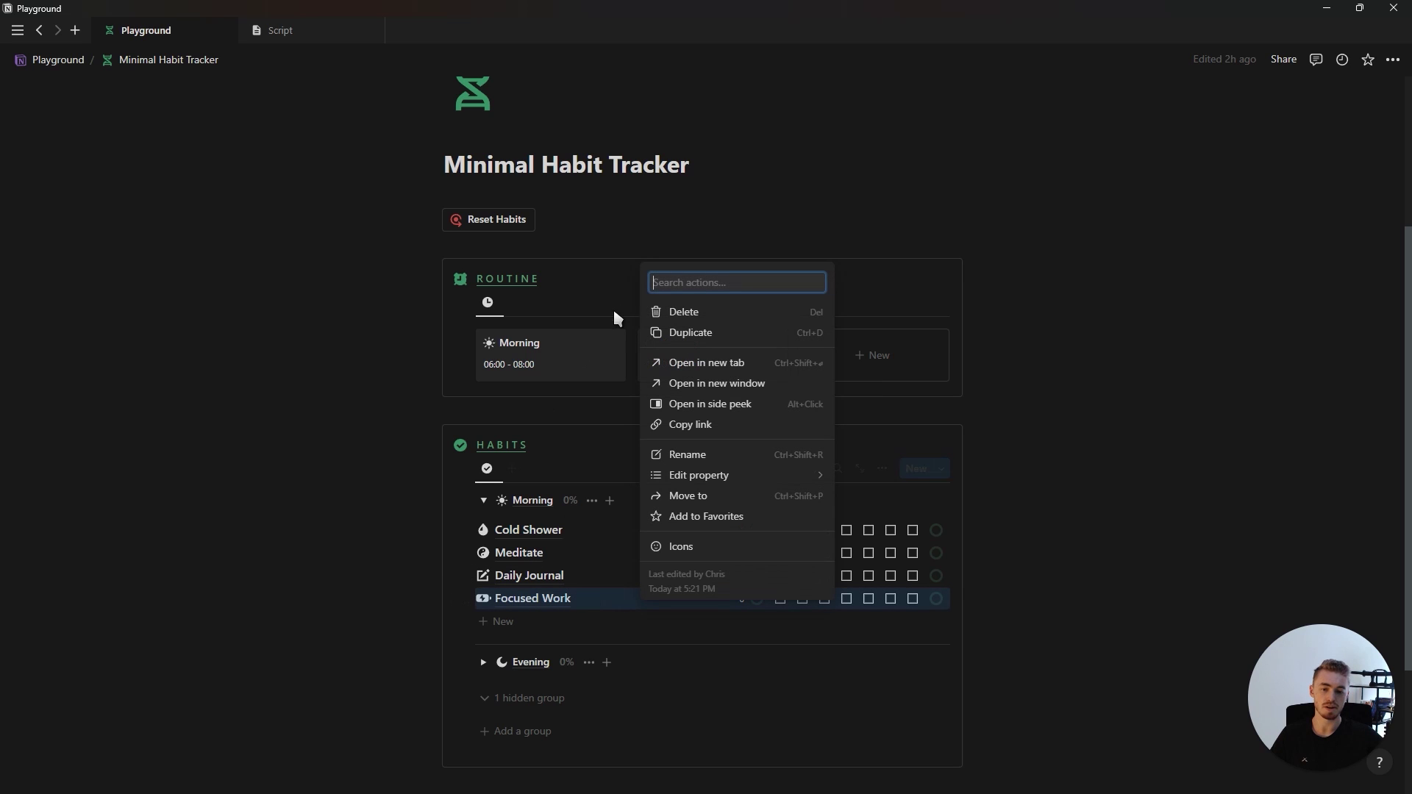
{"action": "left_click", "coordinate": [677, 316]}
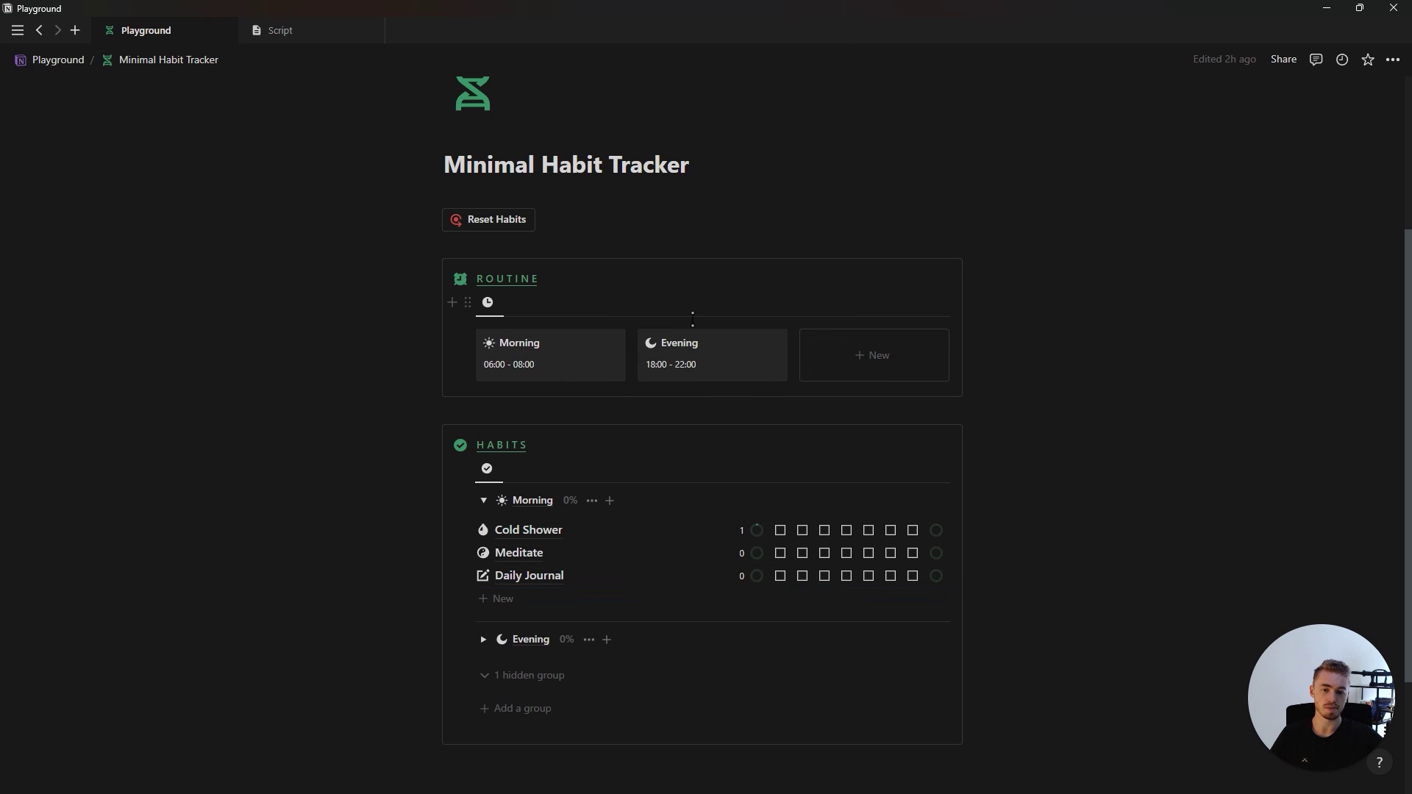
{"action": "left_click", "coordinate": [542, 608]}
{"action": "type", "text": "New"}
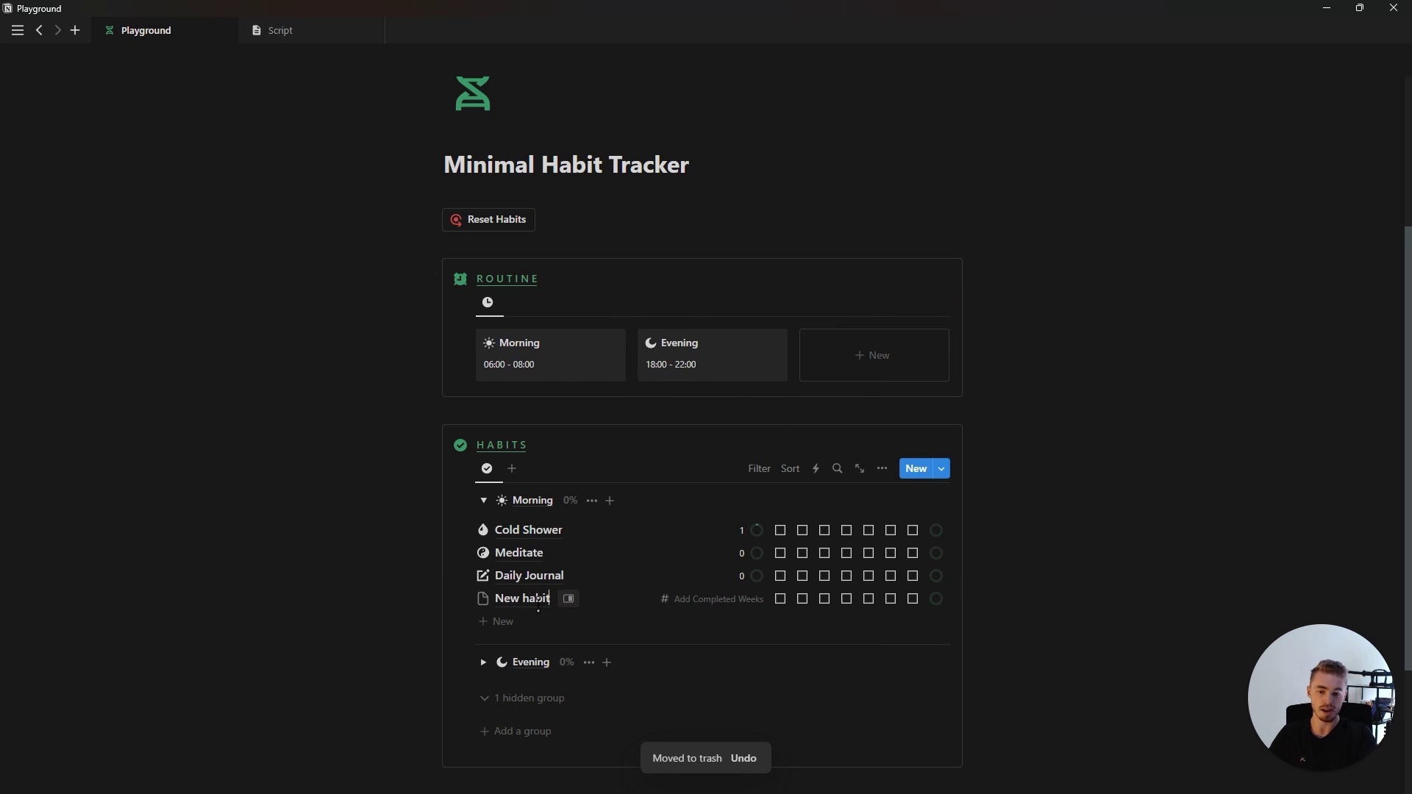
{"action": "type", "text": " habit"}
{"action": "left_click", "coordinate": [662, 598]}
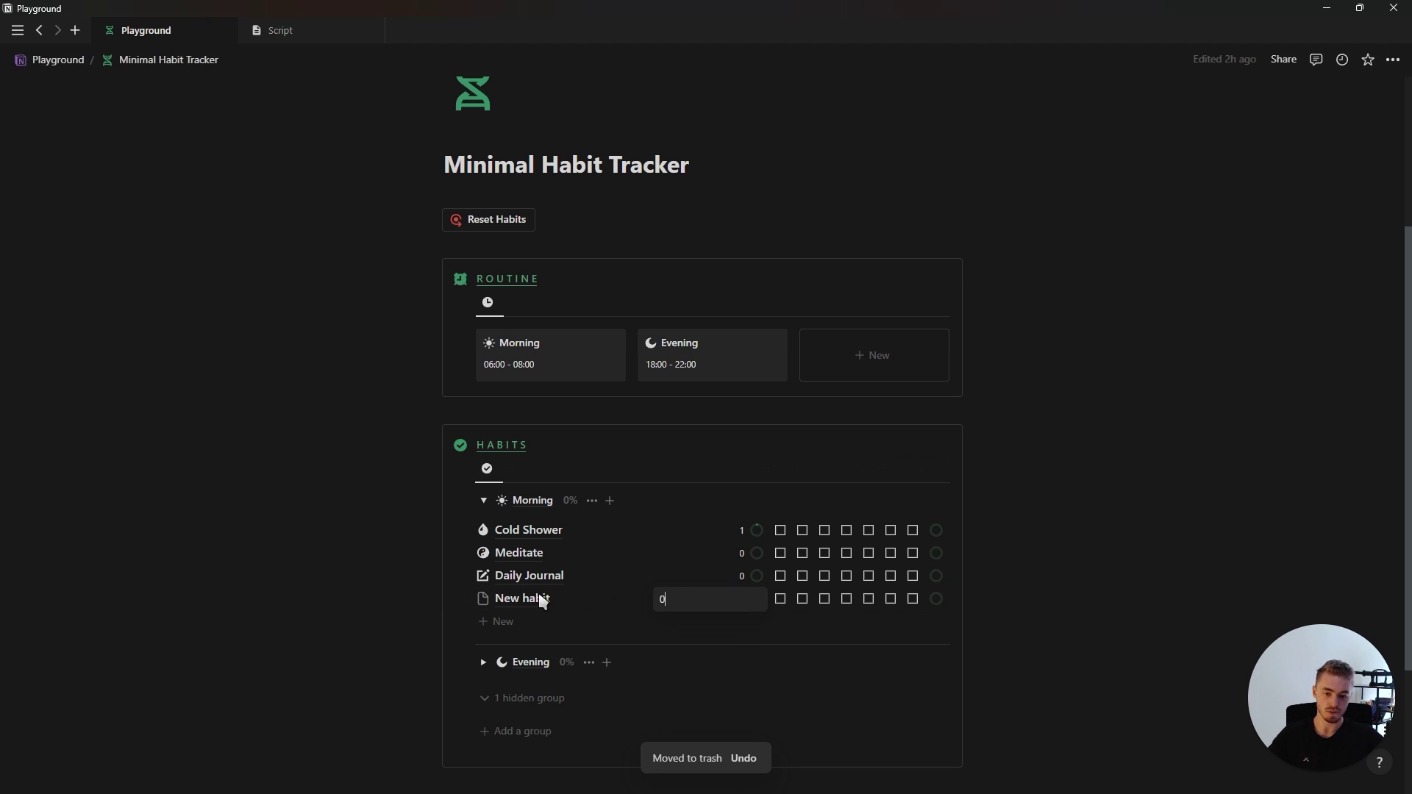
Give New habit an icon from the plain Icons set
{"action": "left_click", "coordinate": [483, 599]}
{"action": "left_click", "coordinate": [398, 340]}
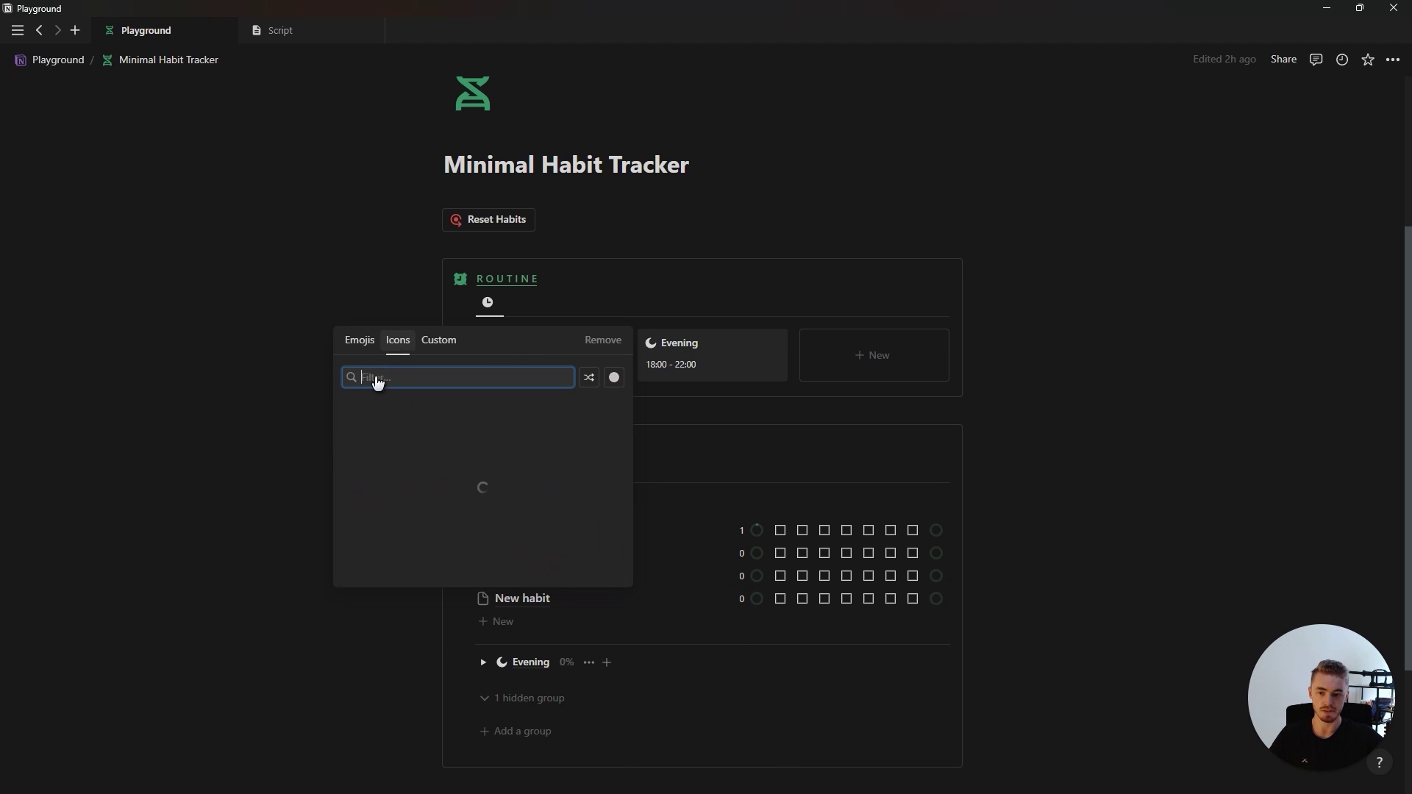
{"action": "left_click", "coordinate": [354, 432]}
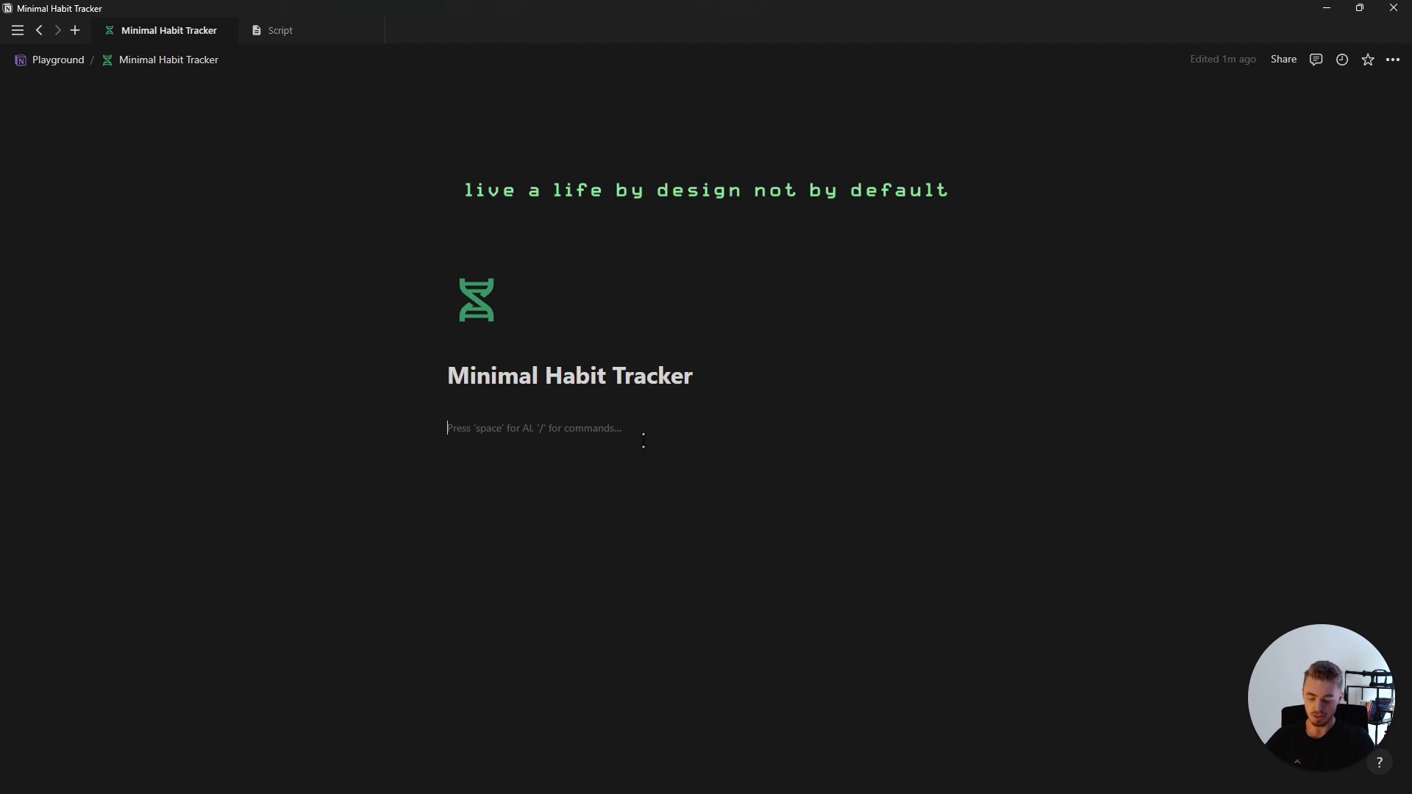
Insert a gallery view with a new database named Routine via /gallery
{"action": "type", "text": "/gal"}
{"action": "key", "text": "Return"}
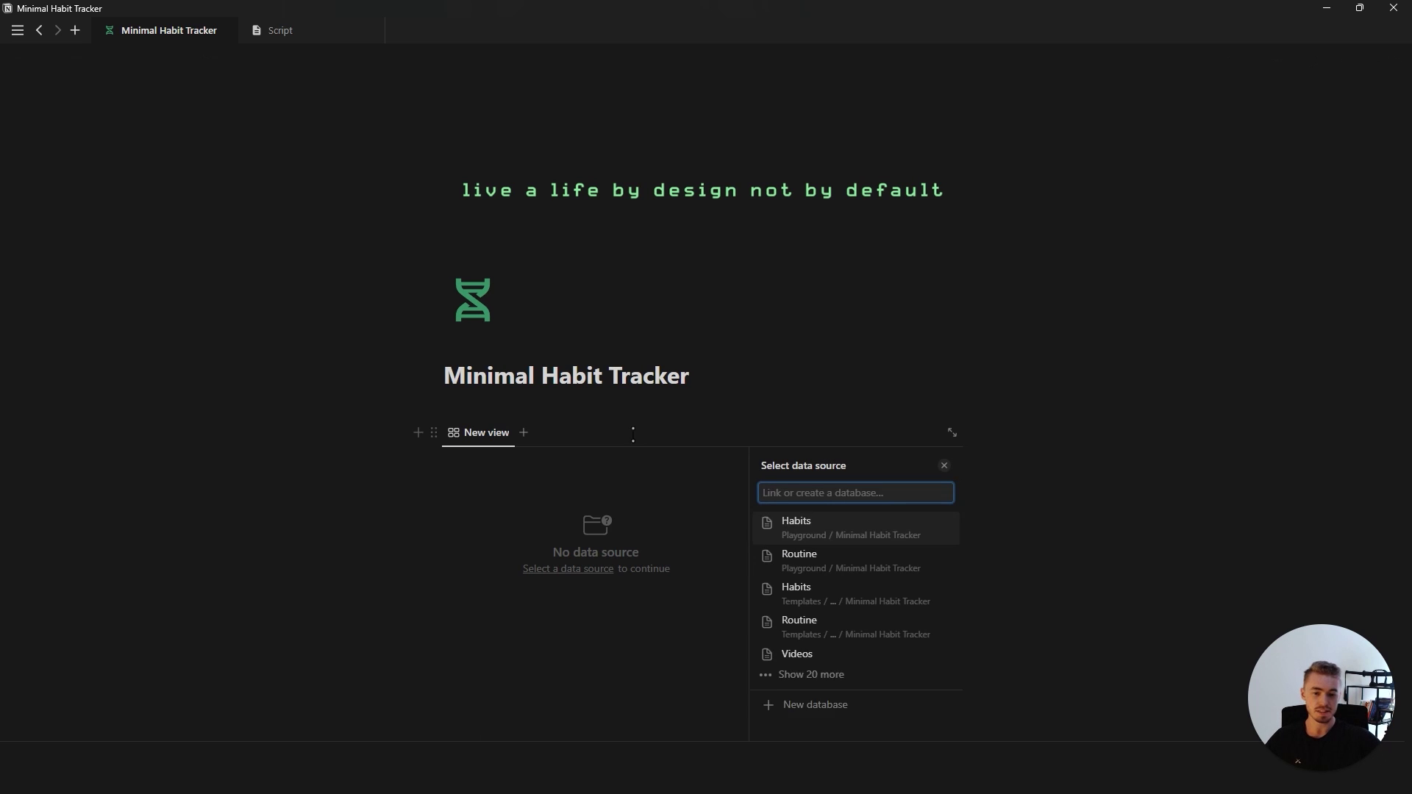
{"action": "left_click", "coordinate": [786, 711]}
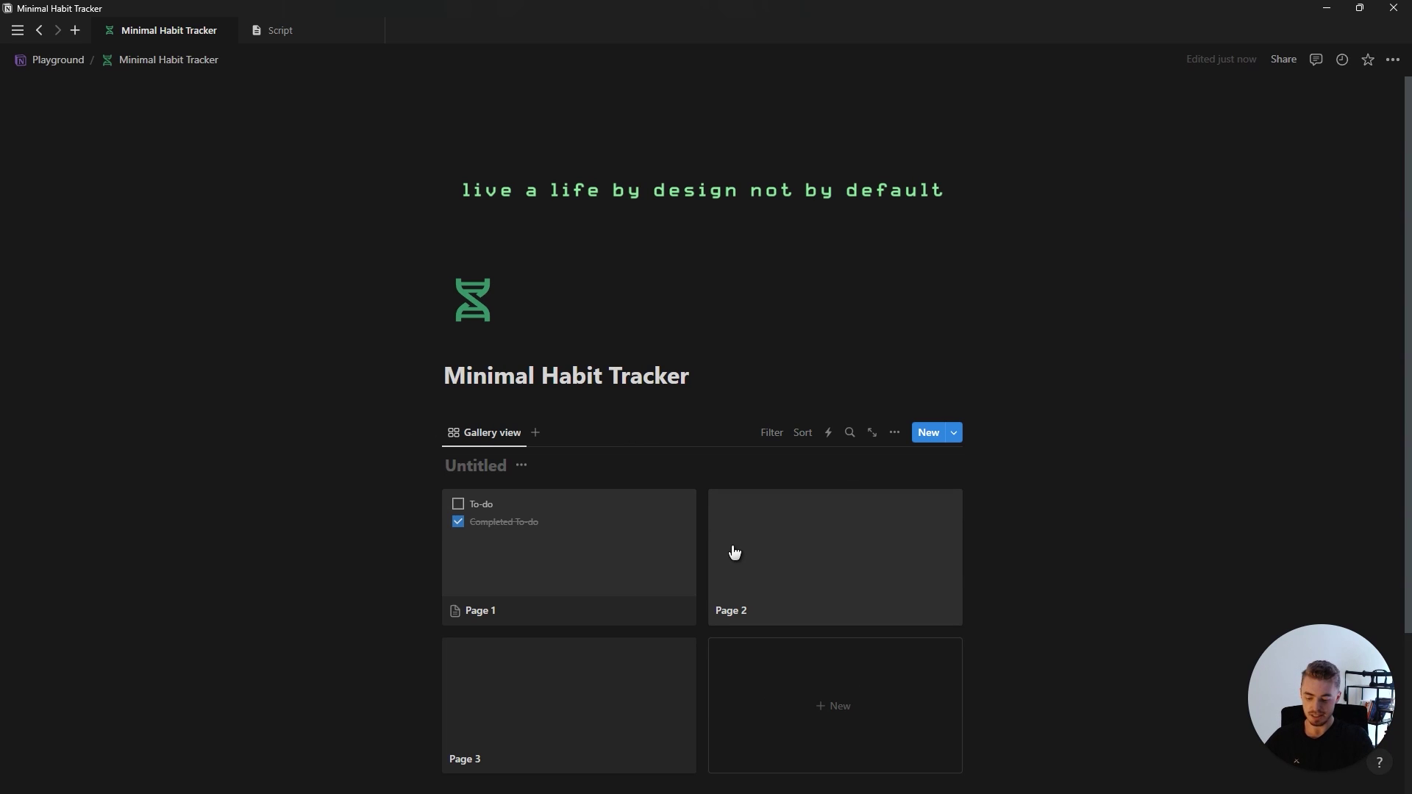
{"action": "type", "text": "Rout"}
Hide the Routine database title, delete the Page 1 card and open Page 2
{"action": "left_click", "coordinate": [522, 468]}
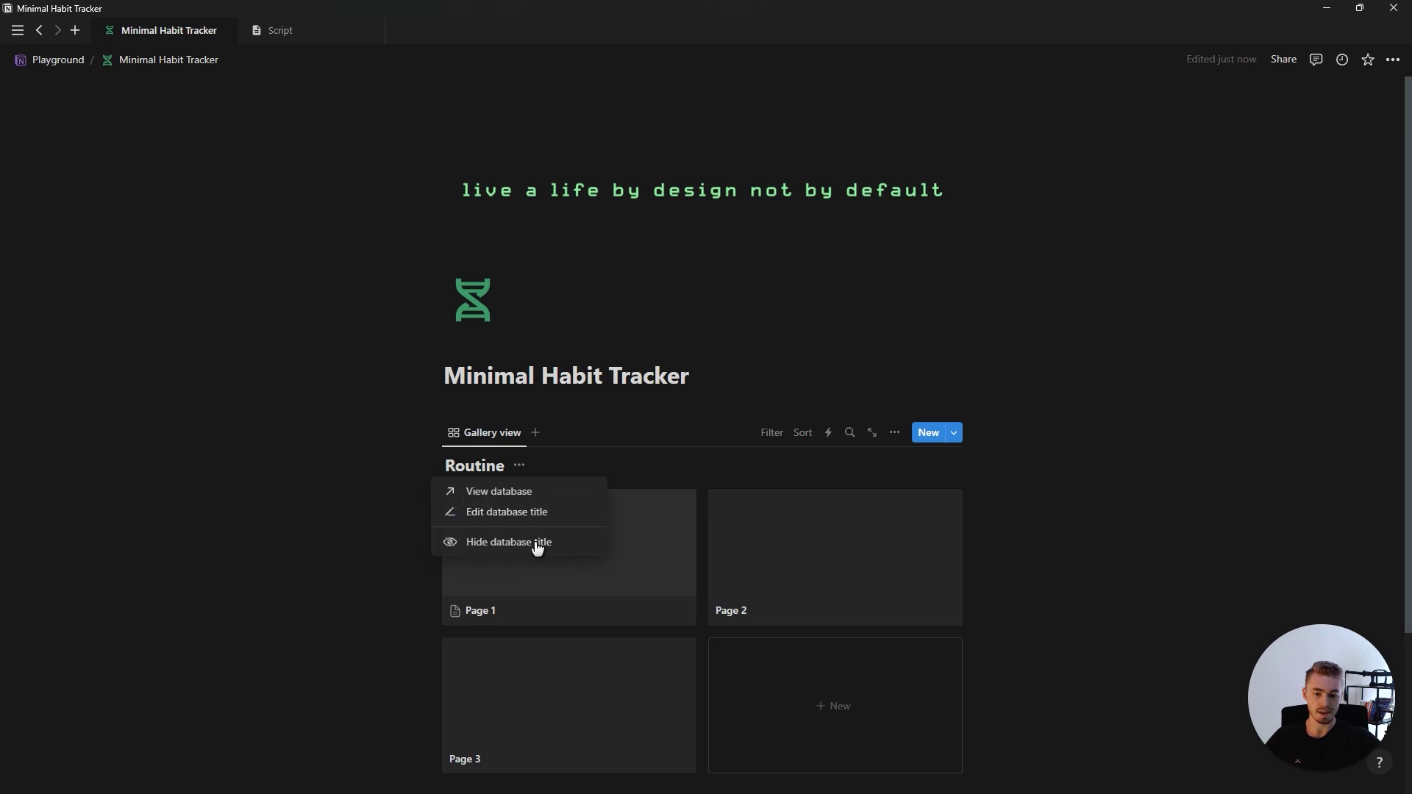
{"action": "left_click", "coordinate": [536, 542]}
{"action": "key", "text": "Delete"}
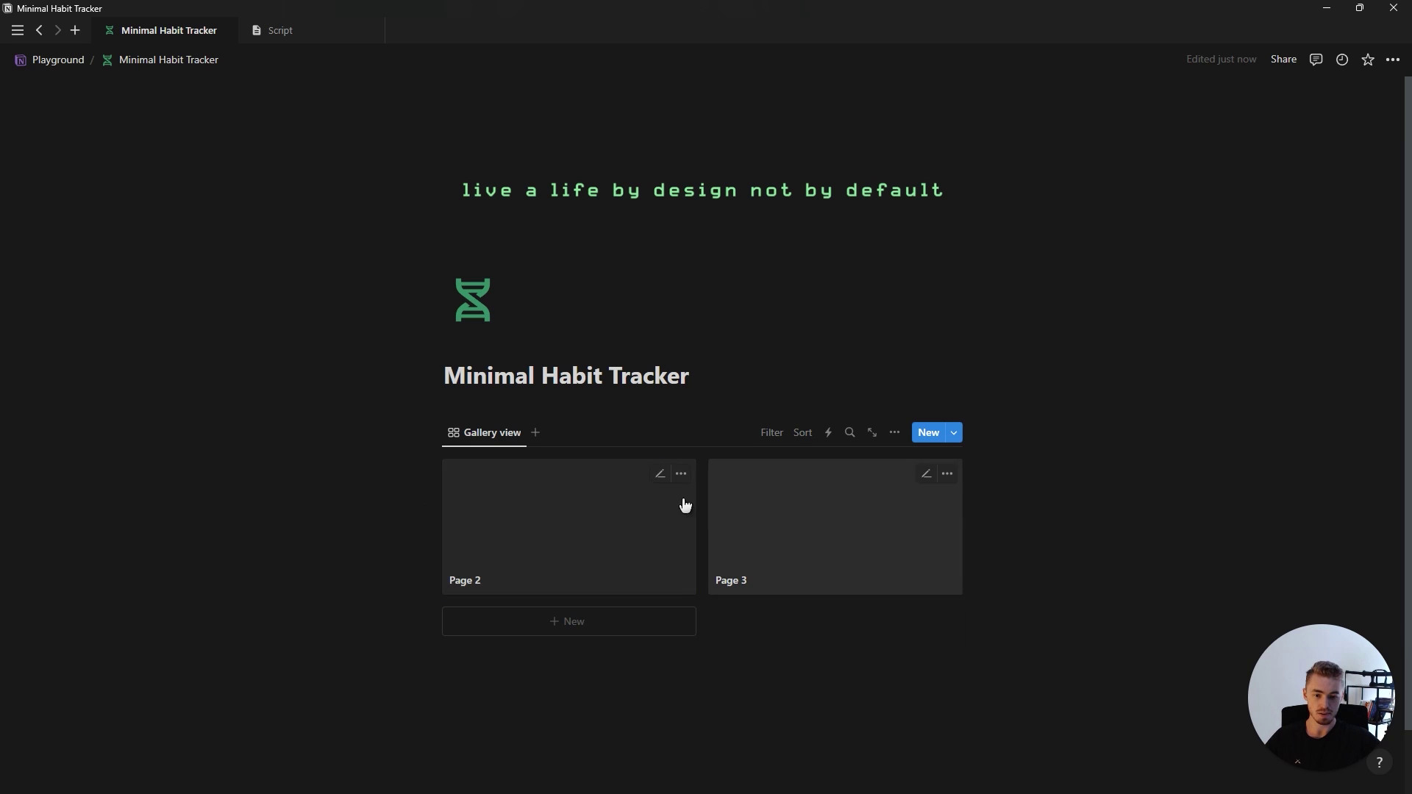
{"action": "left_click", "coordinate": [550, 548]}
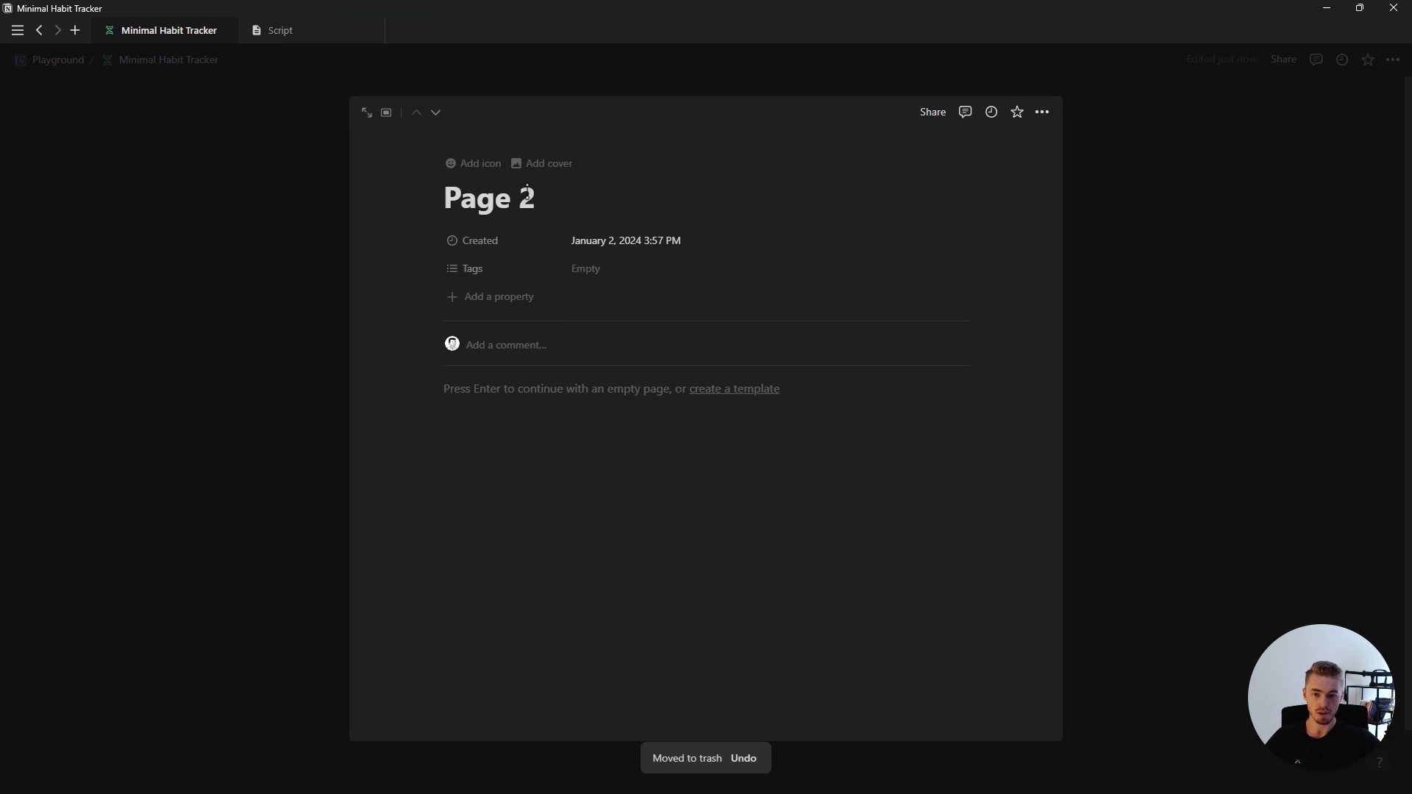
Rename Page 2 to Morning and Page 3 to Evening
{"action": "left_click_drag", "start_coordinate": [535, 197], "coordinate": [440, 197]}
{"action": "type", "text": "Morning"}
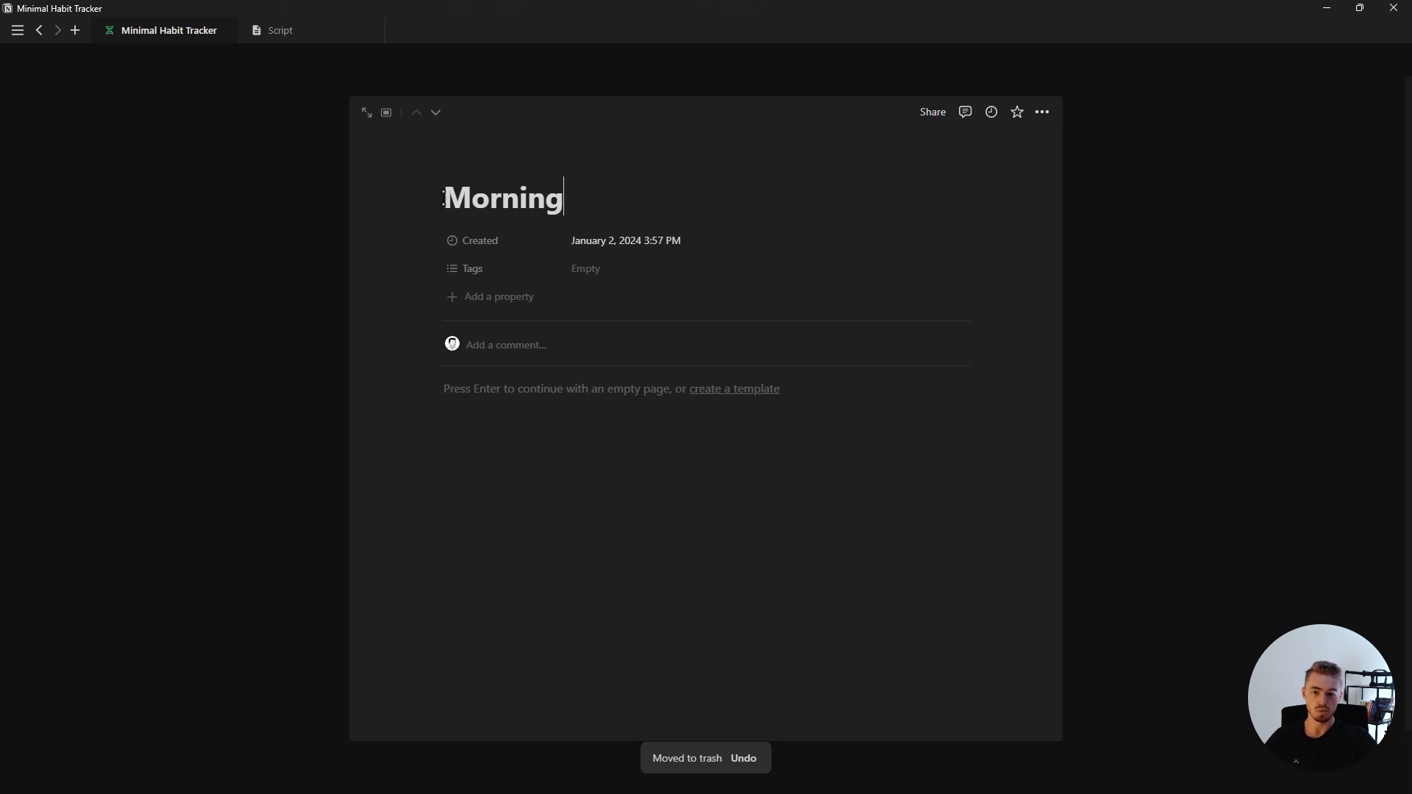
{"action": "key", "text": "ctrl+shift+j"}
{"action": "left_click_drag", "start_coordinate": [535, 197], "coordinate": [434, 200]}
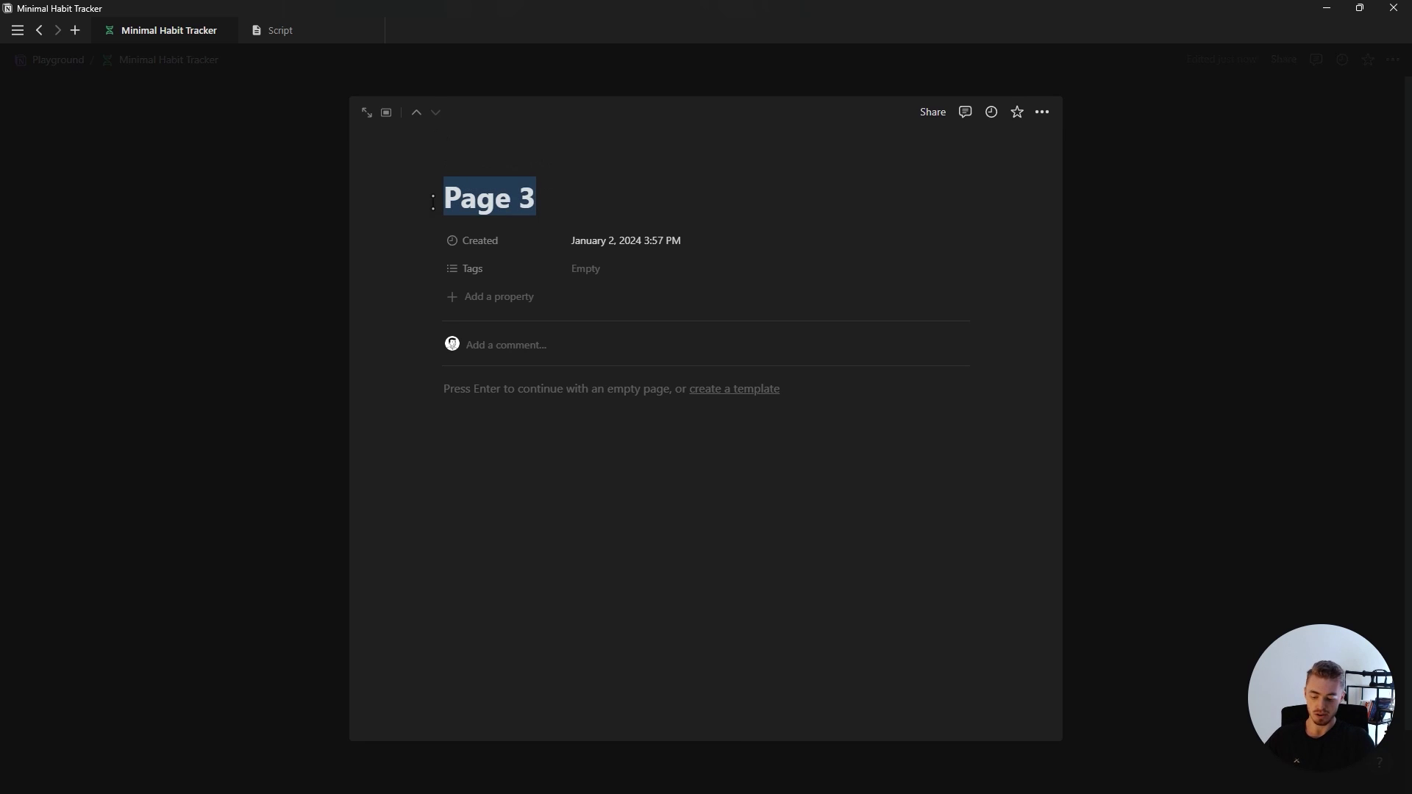
{"action": "type", "text": "Eve"}
Give Evening a plain icon and delete the Tags property
{"action": "left_click", "coordinate": [454, 163]}
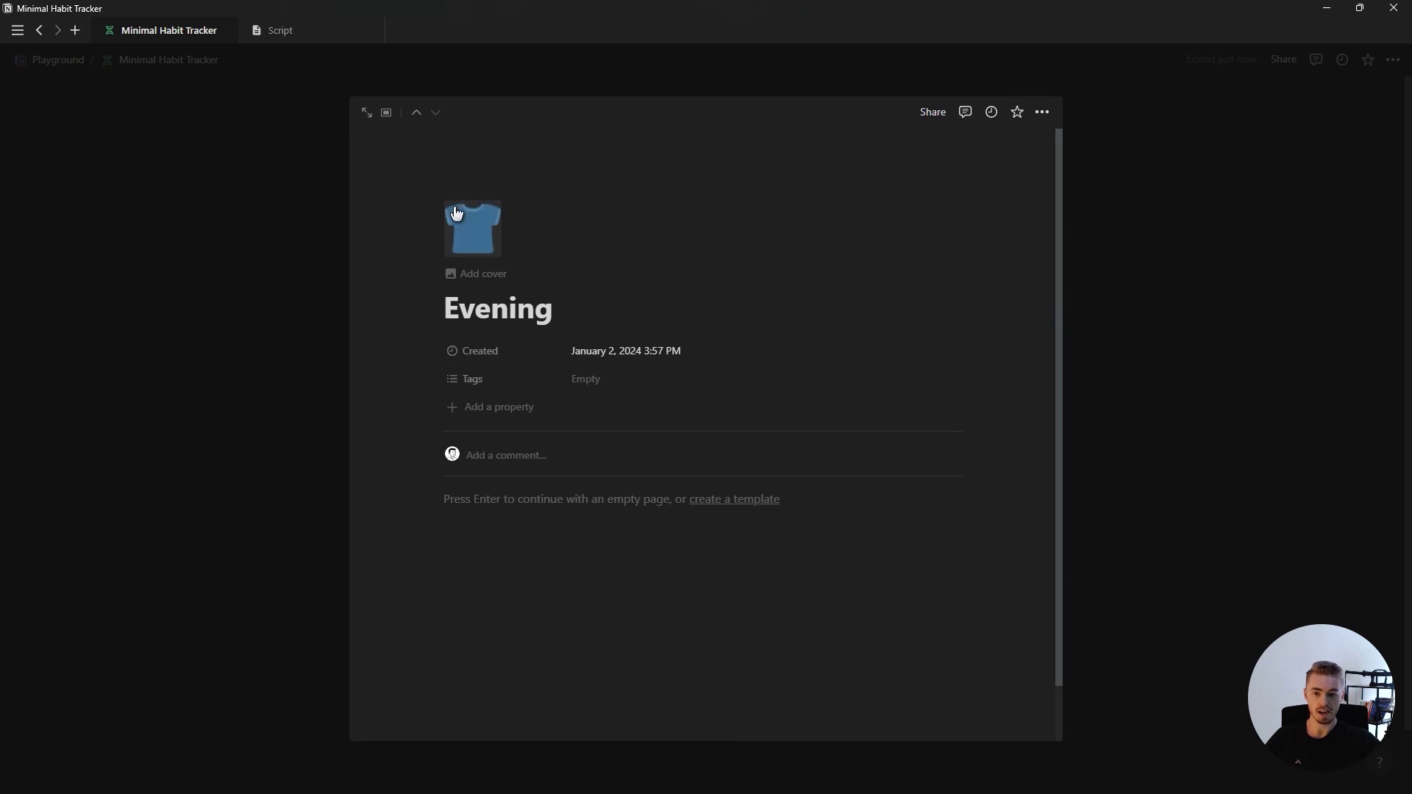
{"action": "left_click", "coordinate": [465, 219]}
{"action": "left_click", "coordinate": [389, 276]}
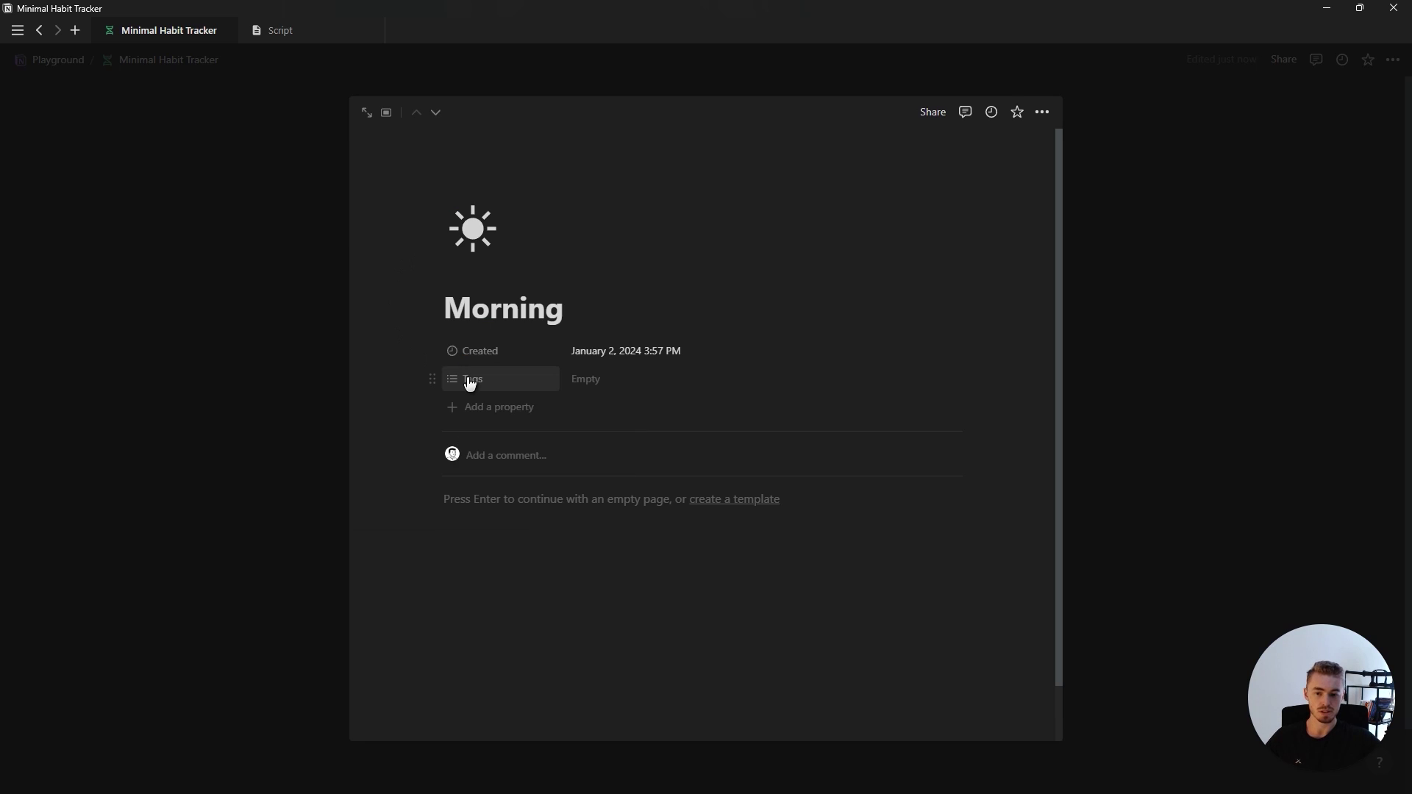
{"action": "left_click", "coordinate": [473, 379]}
{"action": "left_click", "coordinate": [506, 497]}
{"action": "left_click", "coordinate": [659, 416]}
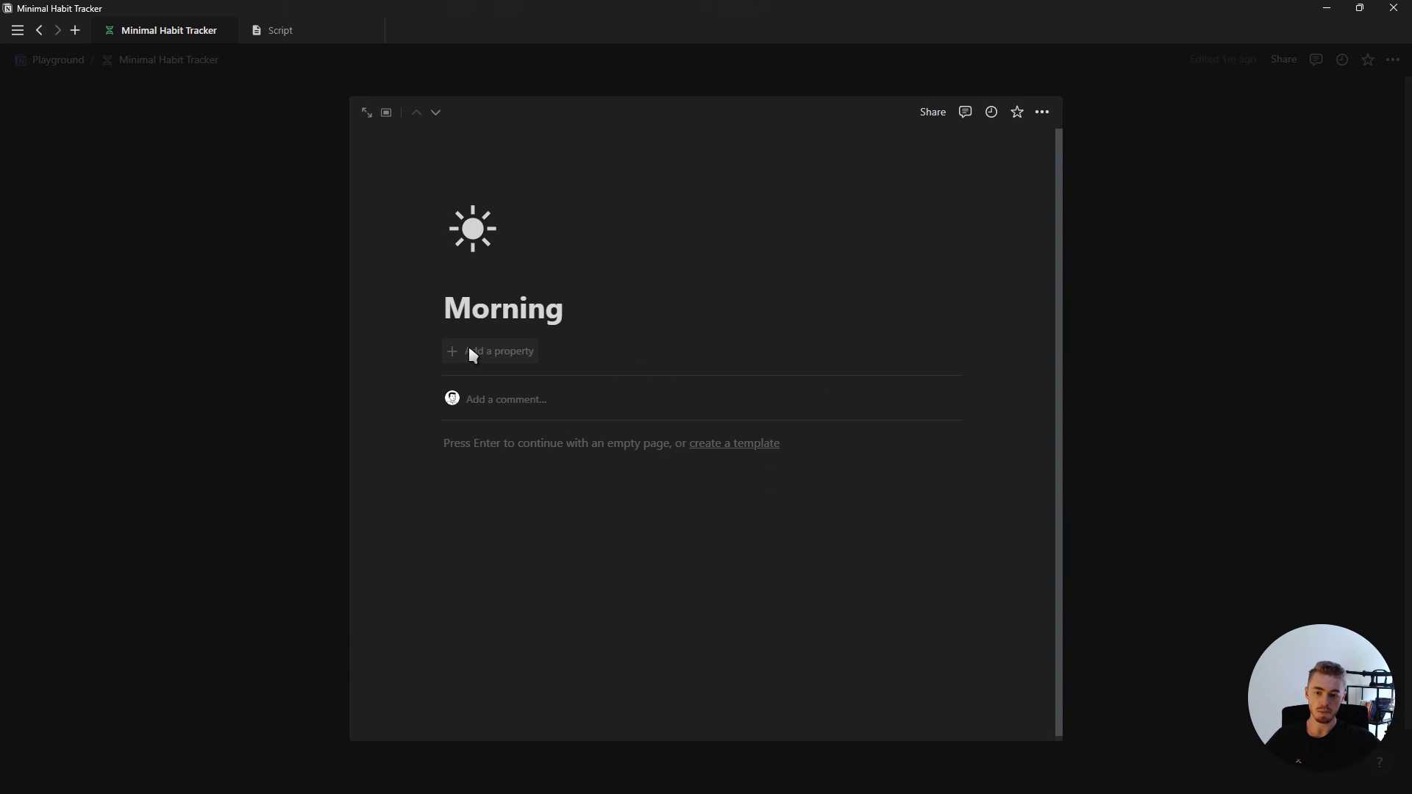
Add a Text property named Time
{"action": "left_click", "coordinate": [474, 351]}
{"action": "left_click", "coordinate": [482, 548]}
{"action": "type", "text": "Time"}
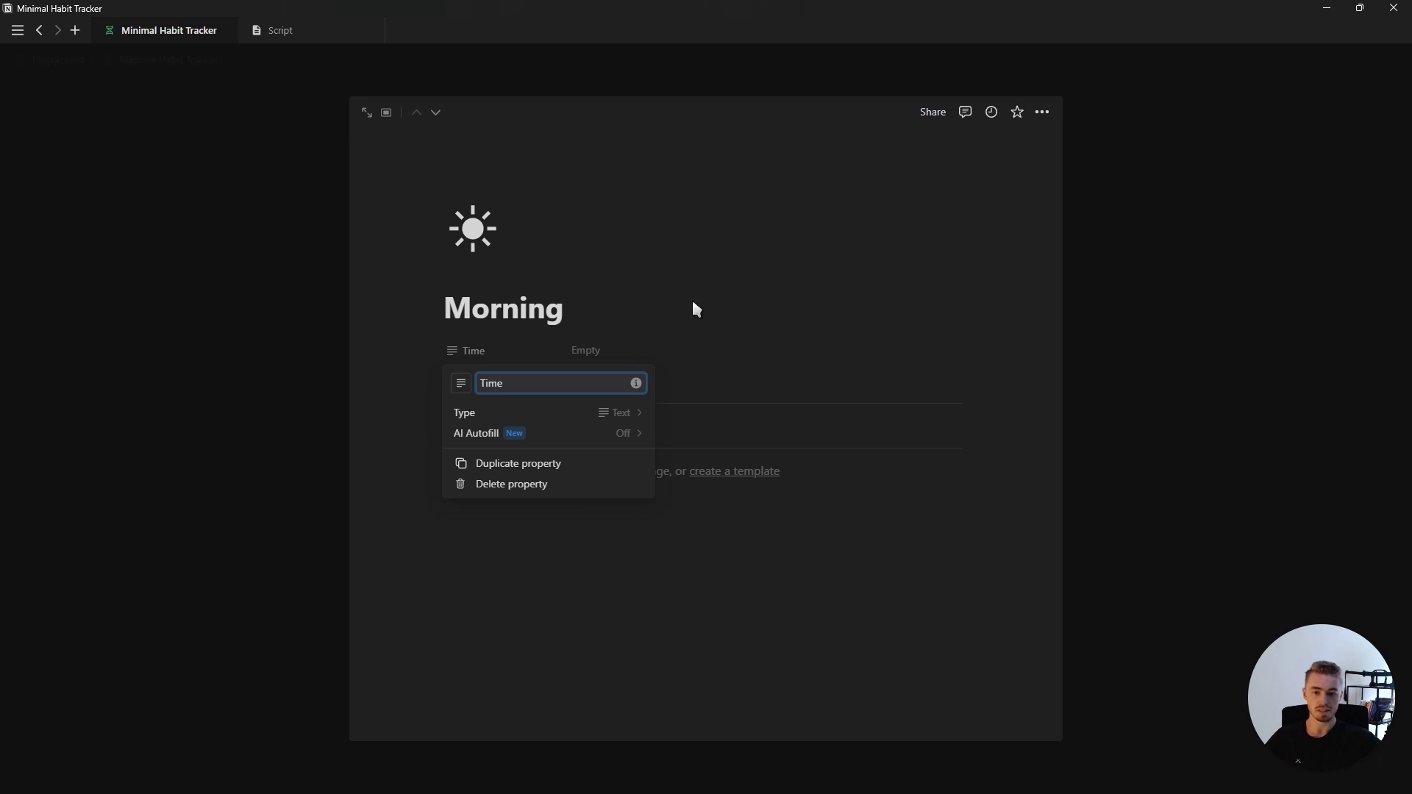
{"action": "key", "text": "Return"}
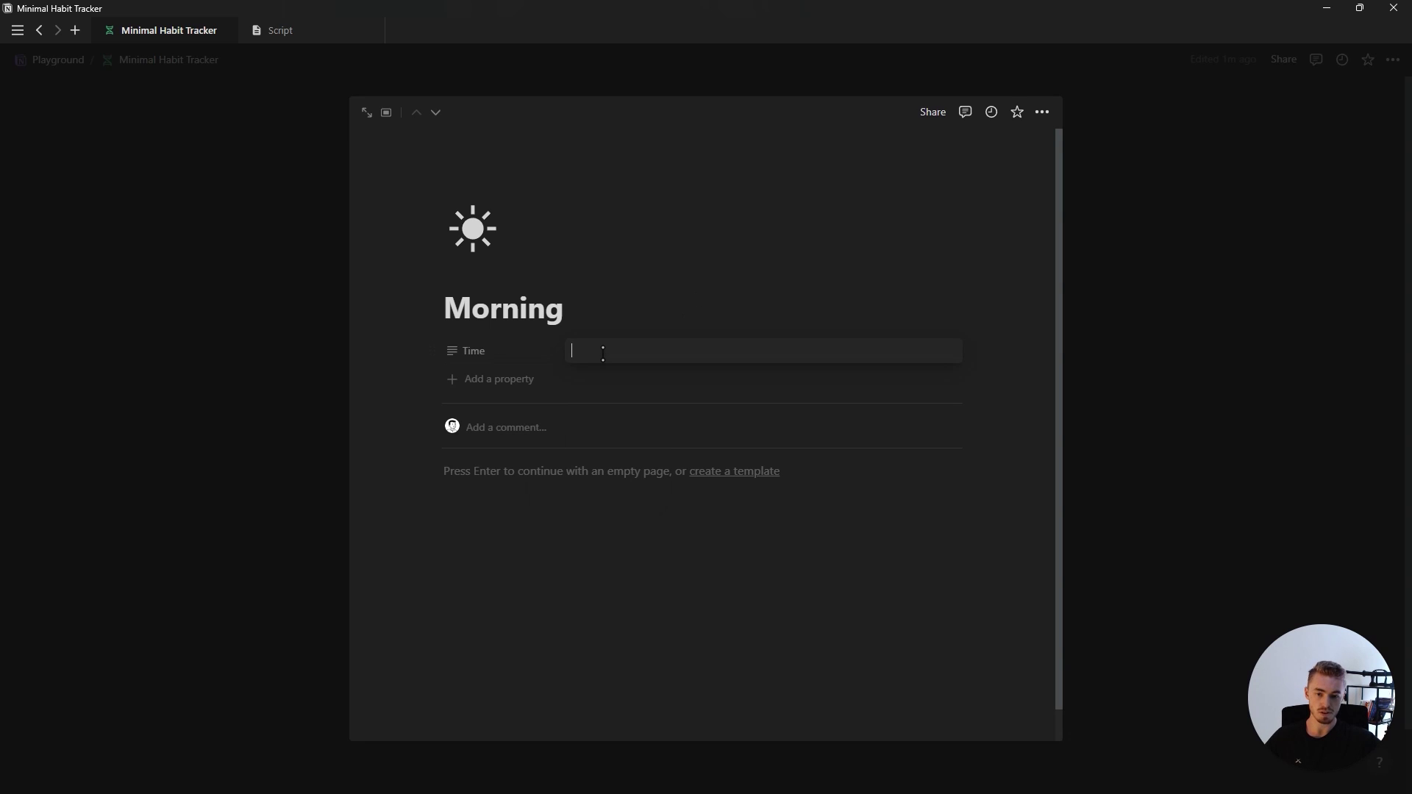
Set Morning's Time to 06:00 - 08:00 and Evening's to 20:00 - 21:00
{"action": "left_click", "coordinate": [603, 352]}
{"action": "type", "text": "06:00 -"}
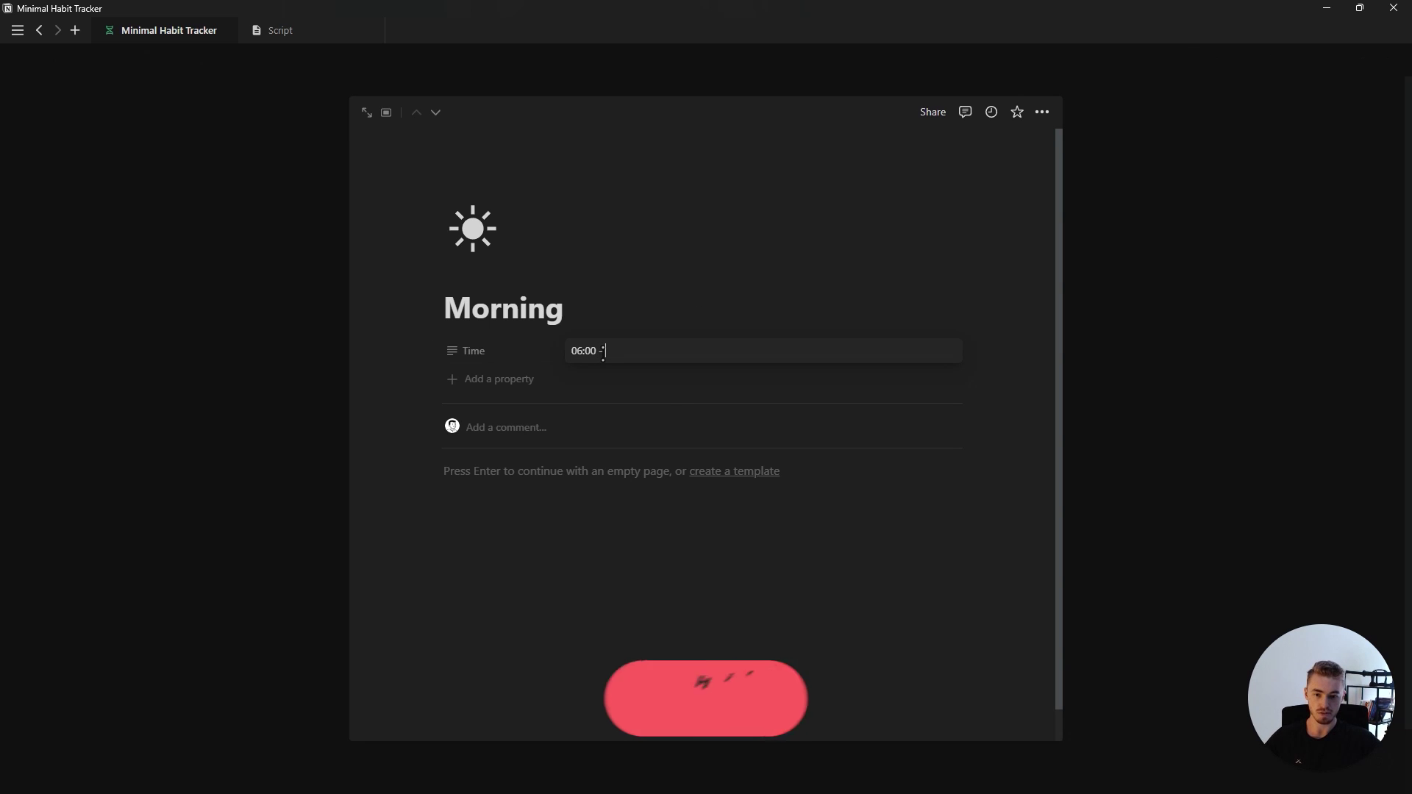
{"action": "type", "text": " 08:00"}
{"action": "left_click", "coordinate": [630, 313]}
{"action": "left_click", "coordinate": [436, 113]}
{"action": "left_click", "coordinate": [646, 350]}
{"action": "type", "text": "20:00 - 21:00"}
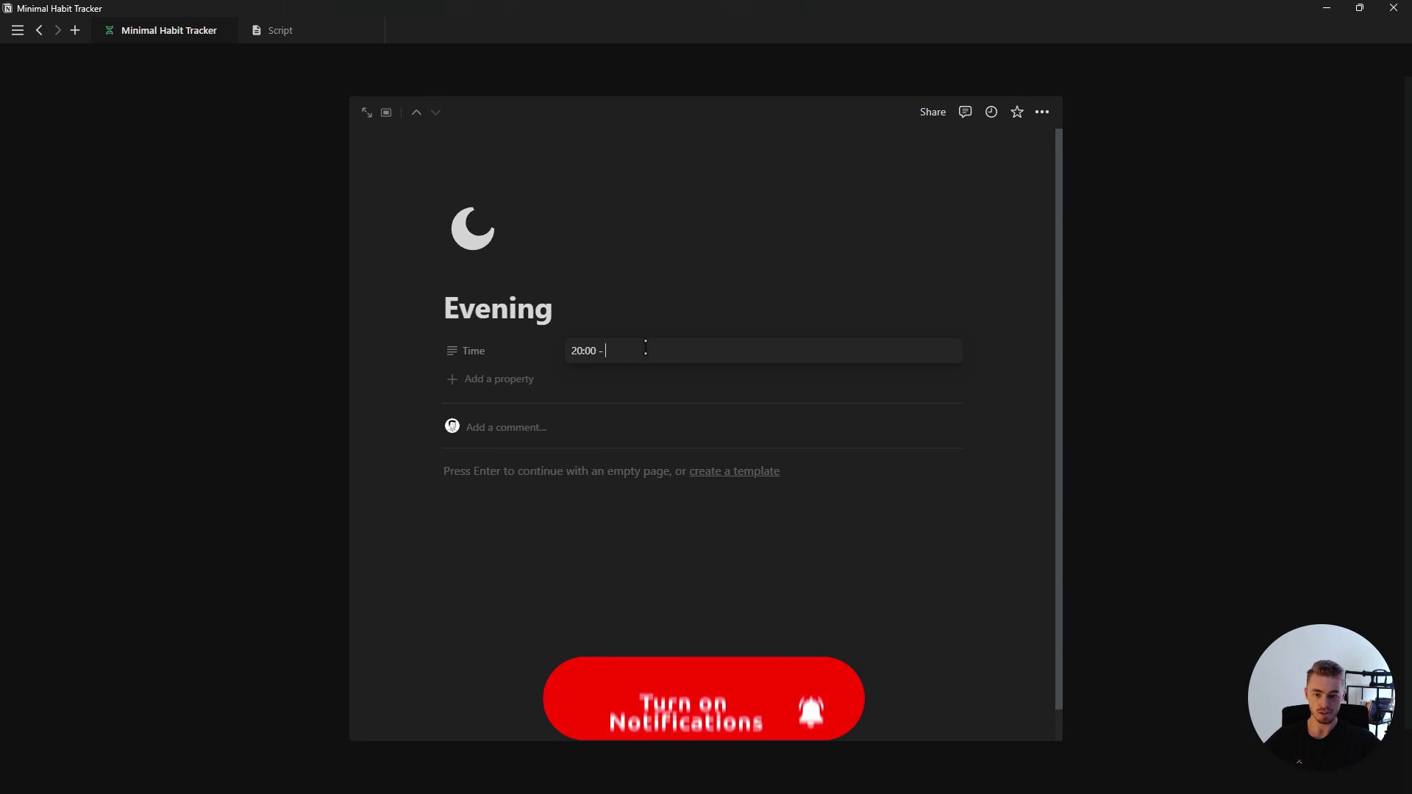
{"action": "left_click", "coordinate": [309, 250]}
{"action": "left_click", "coordinate": [309, 250]}
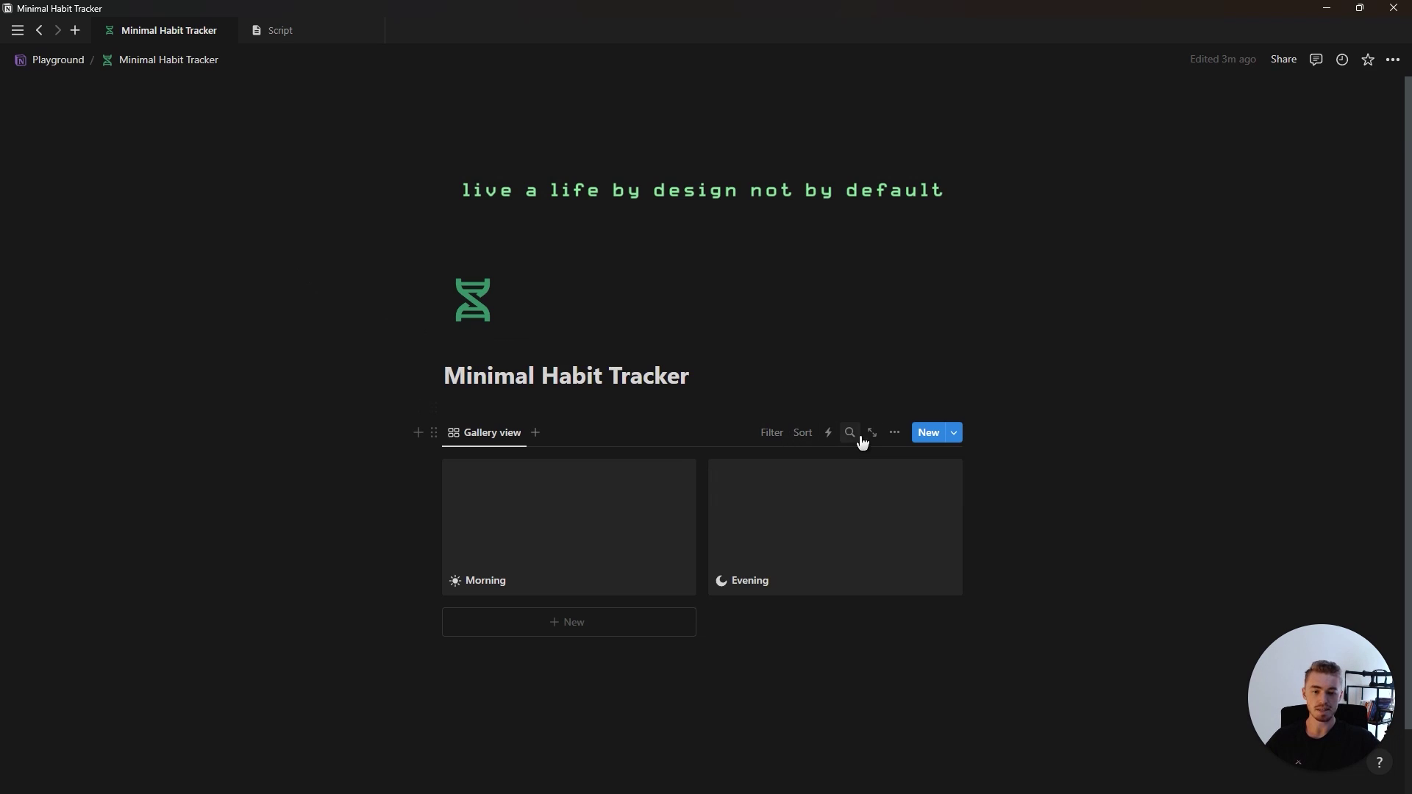
Show the Time property on the routine gallery cards
{"action": "left_click", "coordinate": [894, 434]}
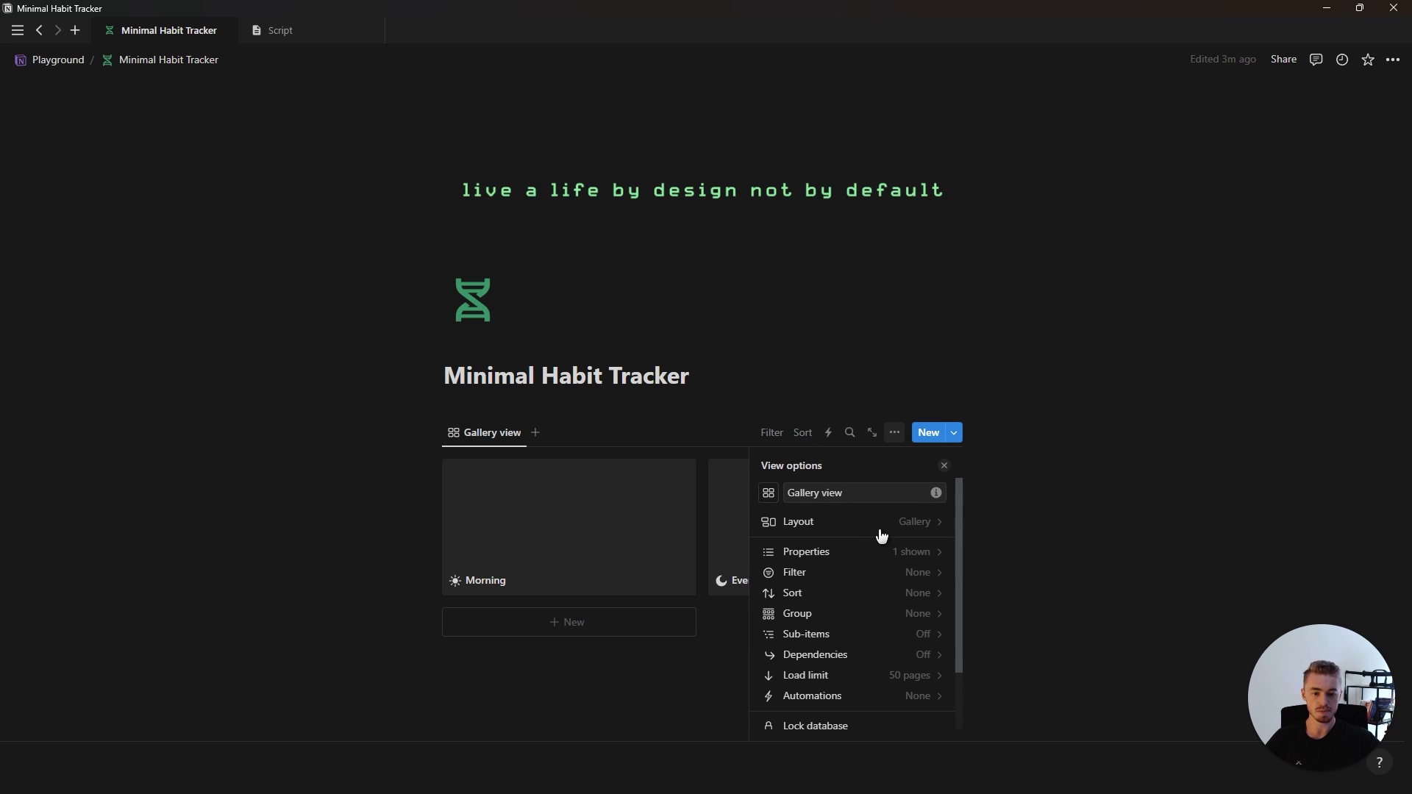
{"action": "left_click", "coordinate": [837, 559]}
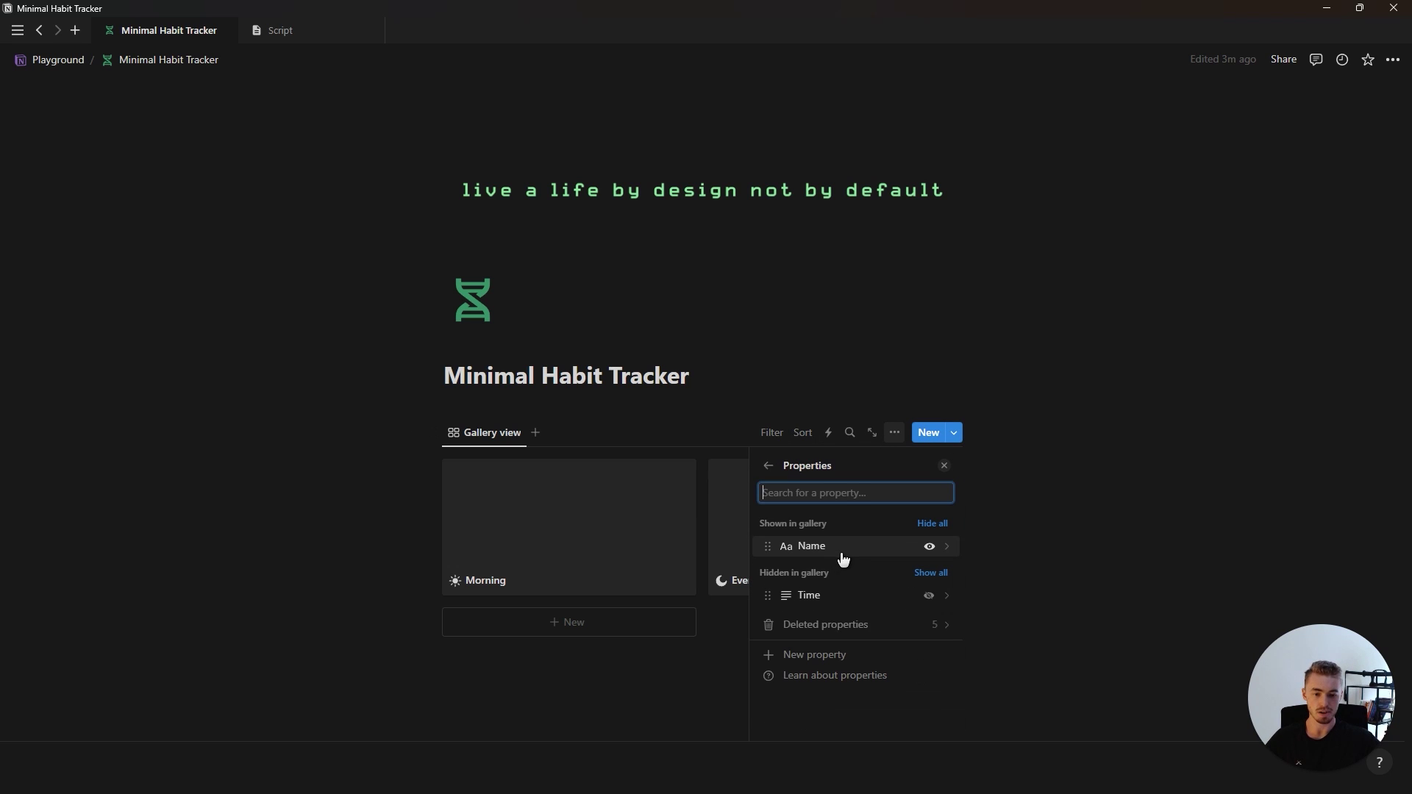
{"action": "left_click", "coordinate": [931, 597]}
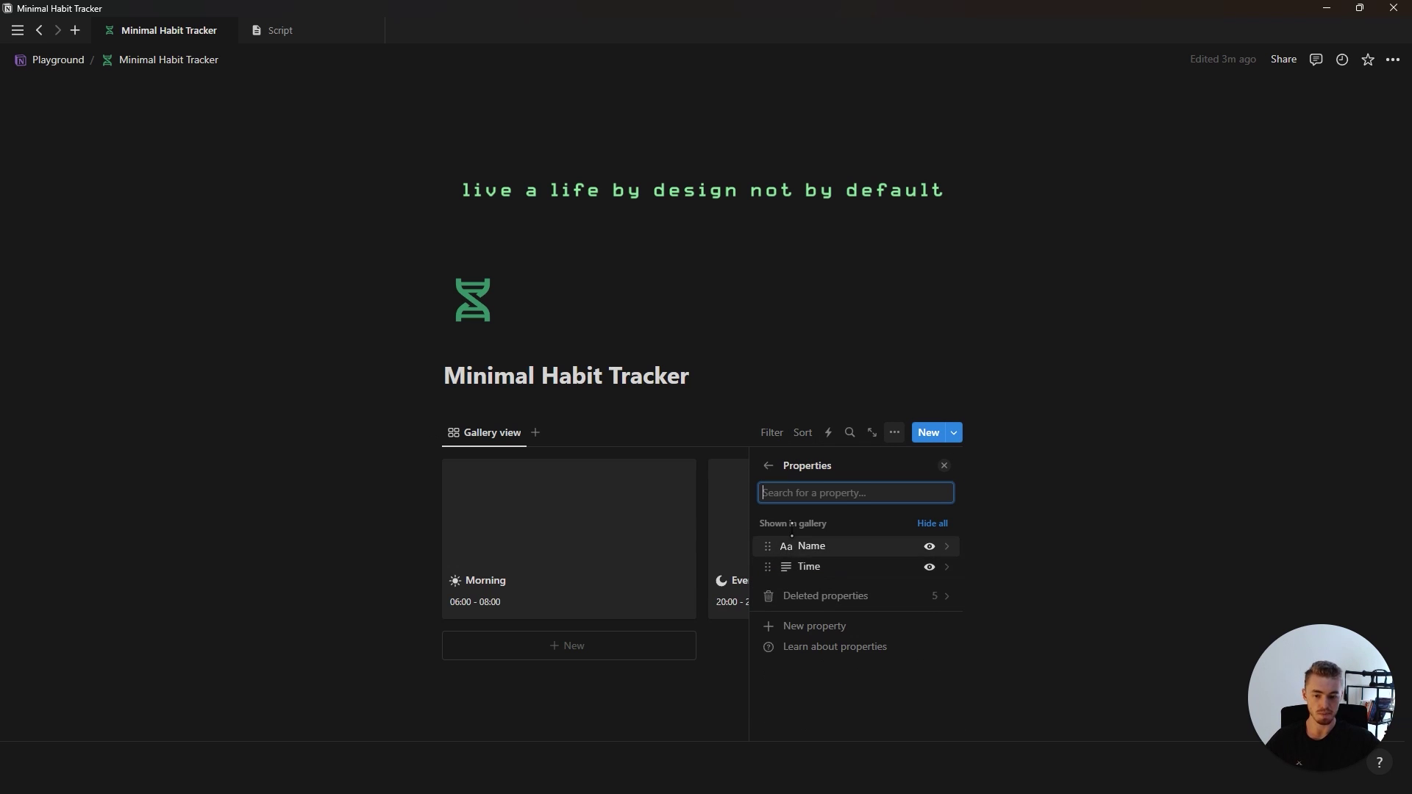
{"action": "left_click", "coordinate": [765, 469]}
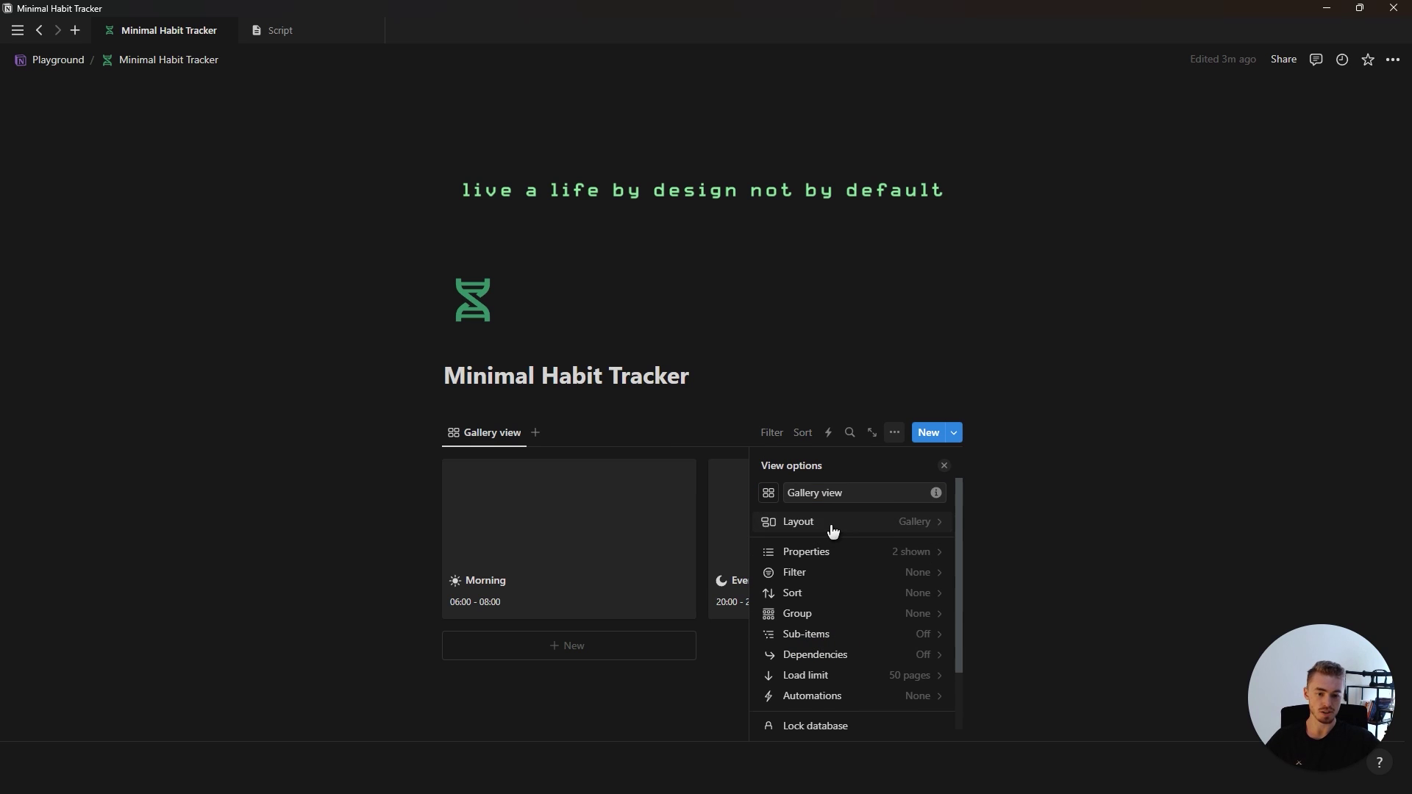
Set the gallery layout to no card preview and small card size
{"action": "left_click", "coordinate": [832, 528]}
{"action": "left_click", "coordinate": [836, 655]}
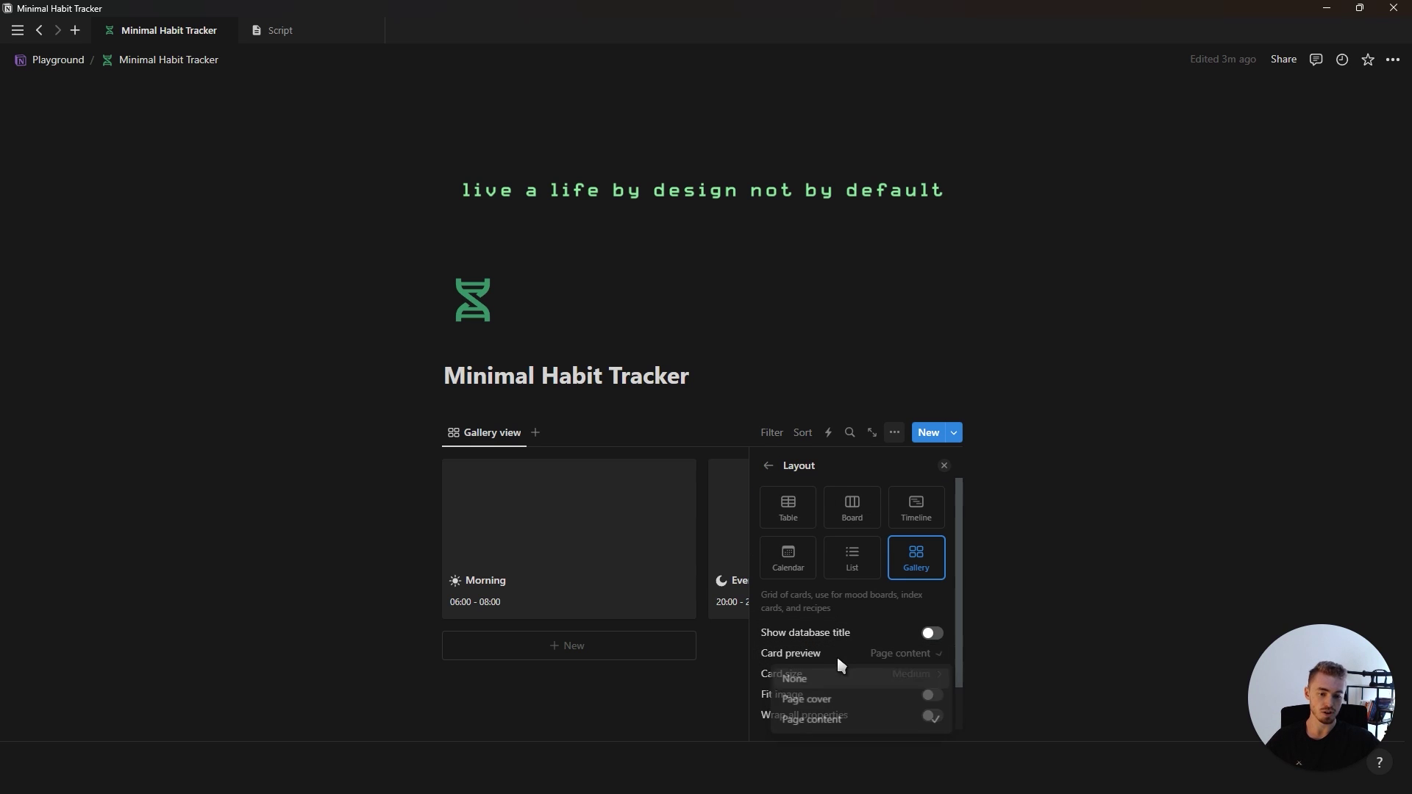
{"action": "left_click", "coordinate": [825, 676]}
{"action": "left_click", "coordinate": [867, 675]}
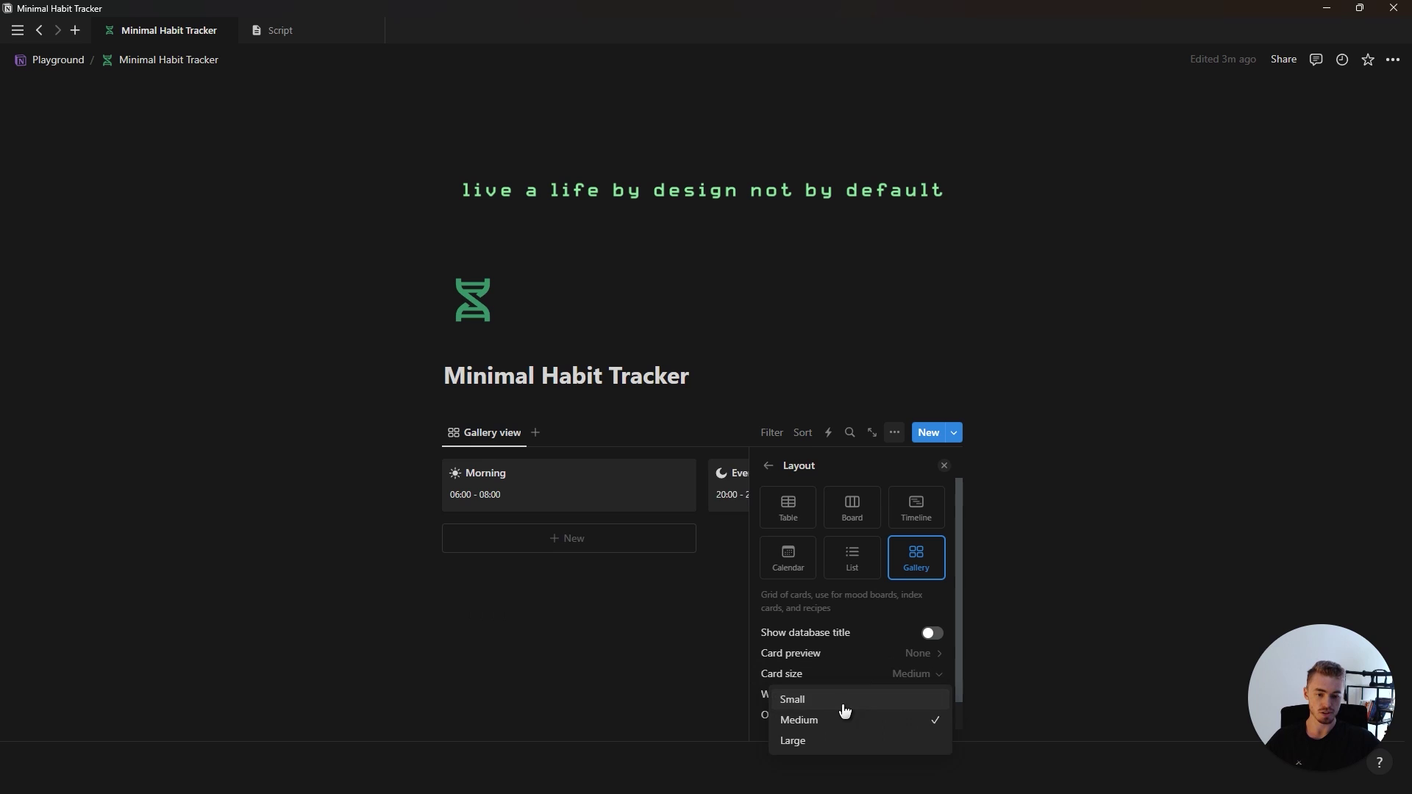
{"action": "left_click", "coordinate": [839, 700]}
Clear the gallery view's name and give it a clock icon
{"action": "left_click", "coordinate": [769, 466]}
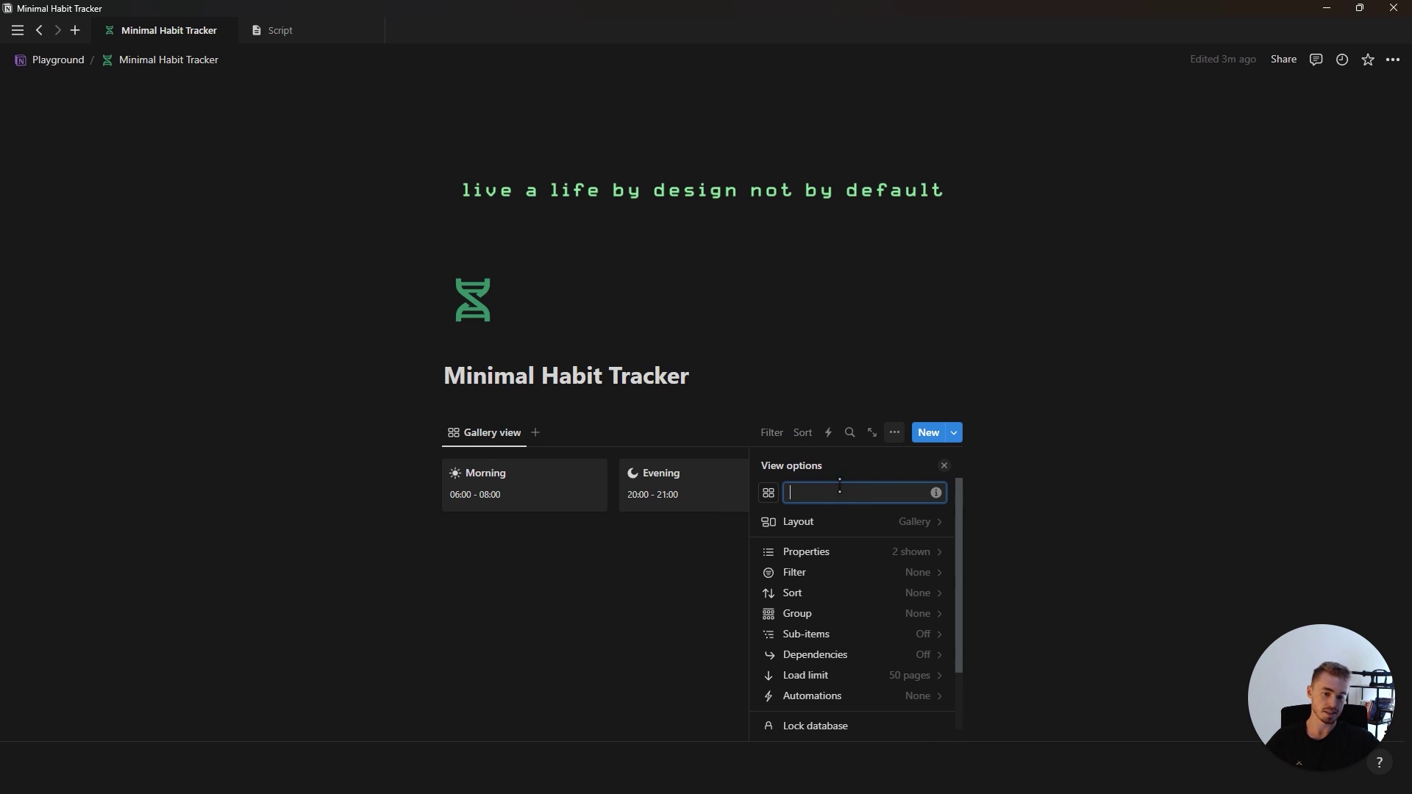
{"action": "left_click", "coordinate": [769, 494]}
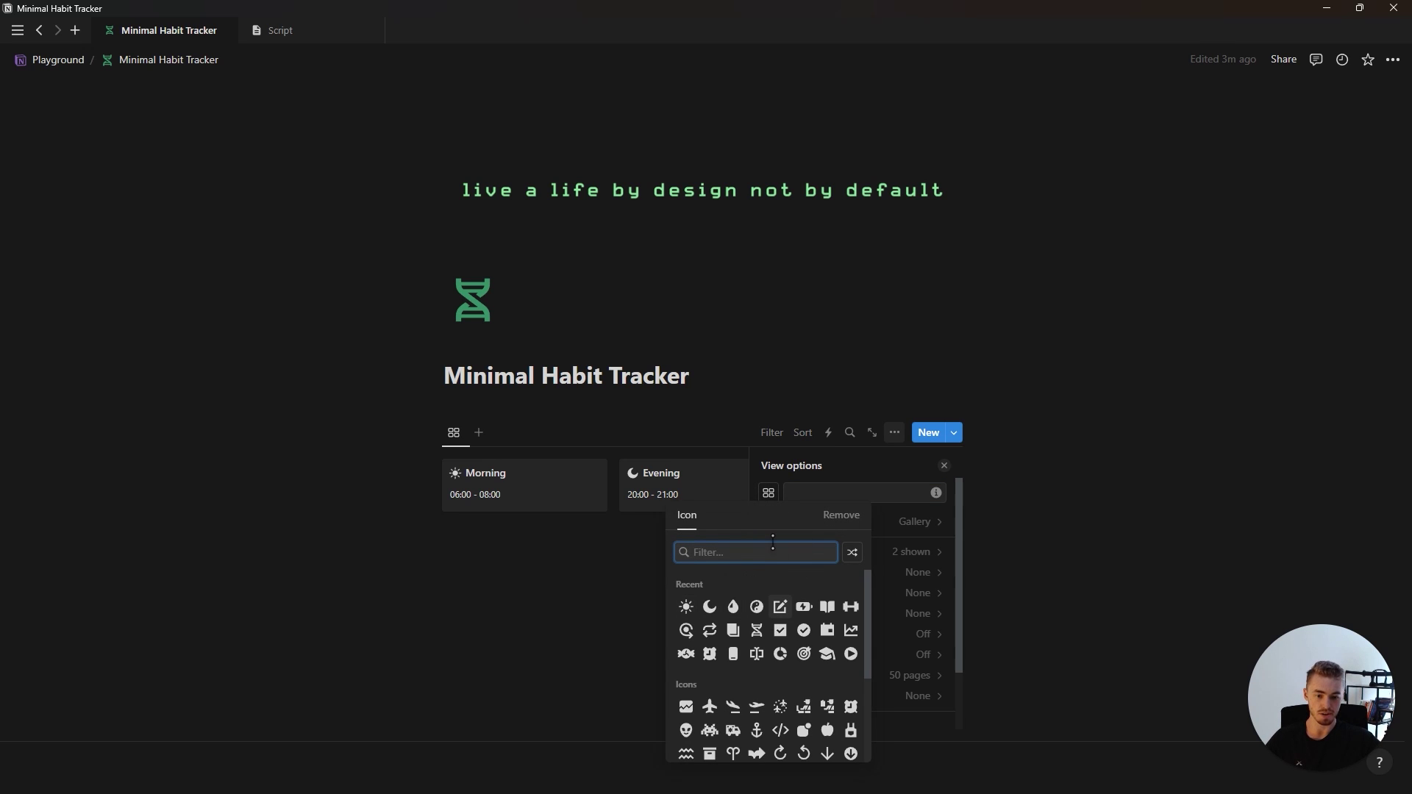
{"action": "key", "text": "Escape"}
{"action": "left_click", "coordinate": [469, 397]}
Make the ROUTINE callout heading bold, underlined and green, and drag the routine gallery into the callout
{"action": "type", "text": "/"}
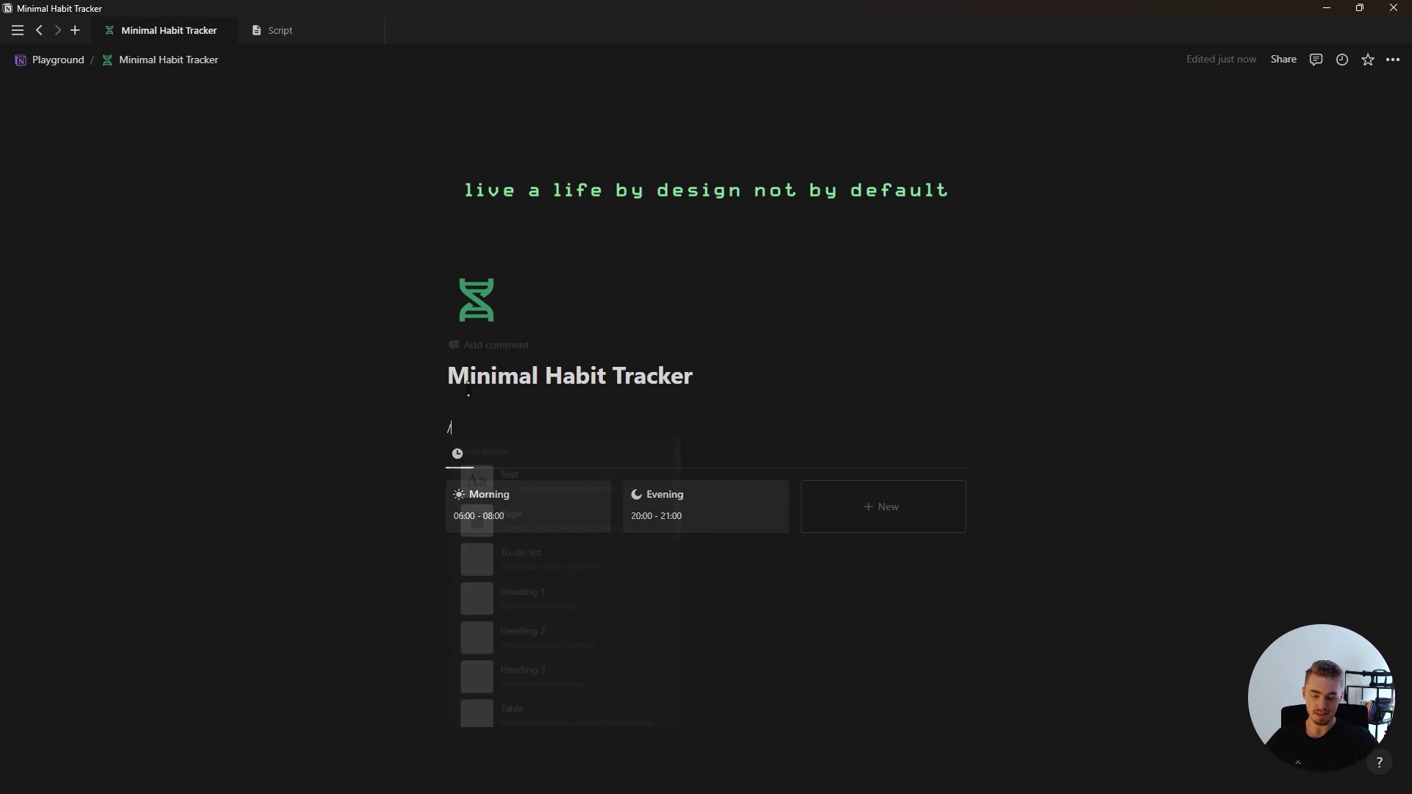
{"action": "key", "text": "BackSpace"}
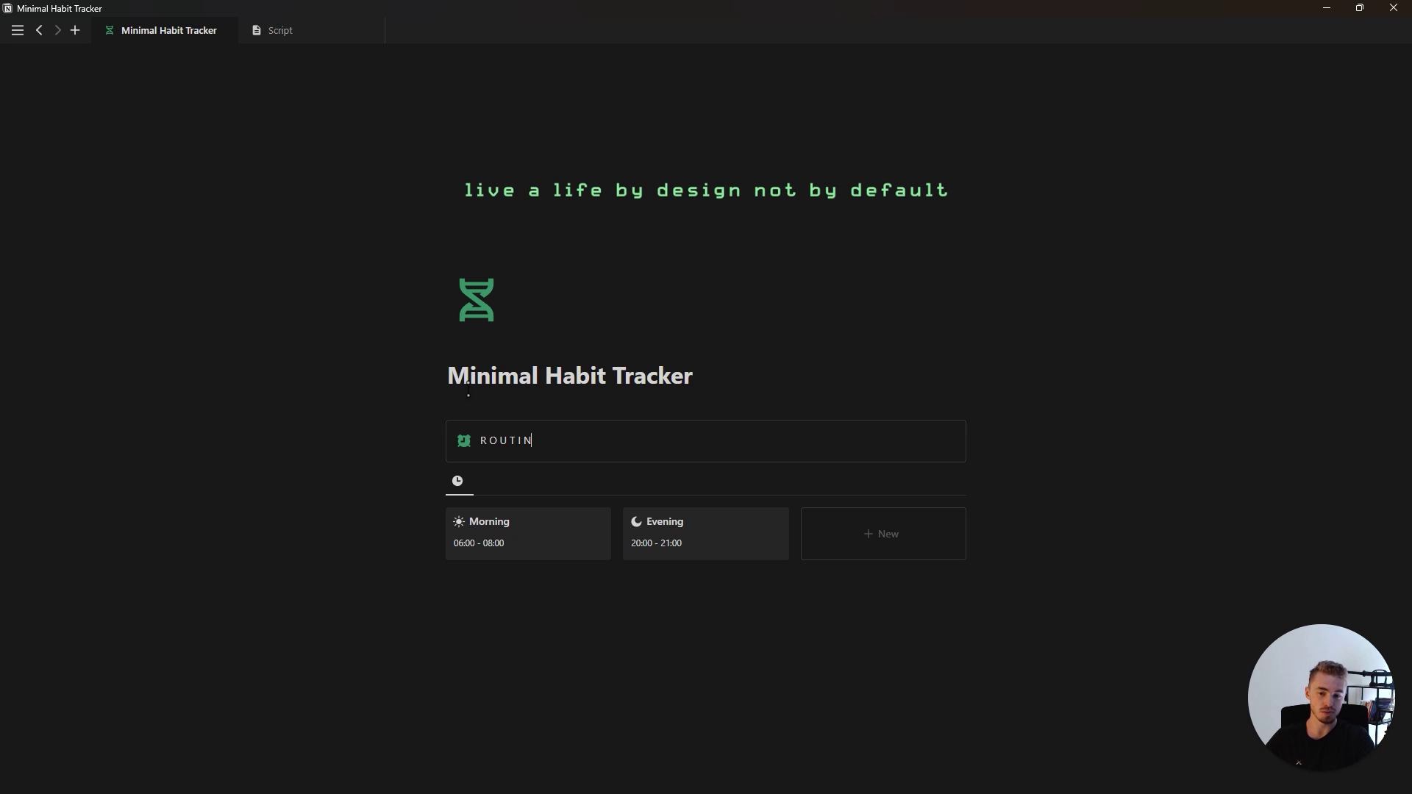
{"action": "left_click", "coordinate": [570, 445]}
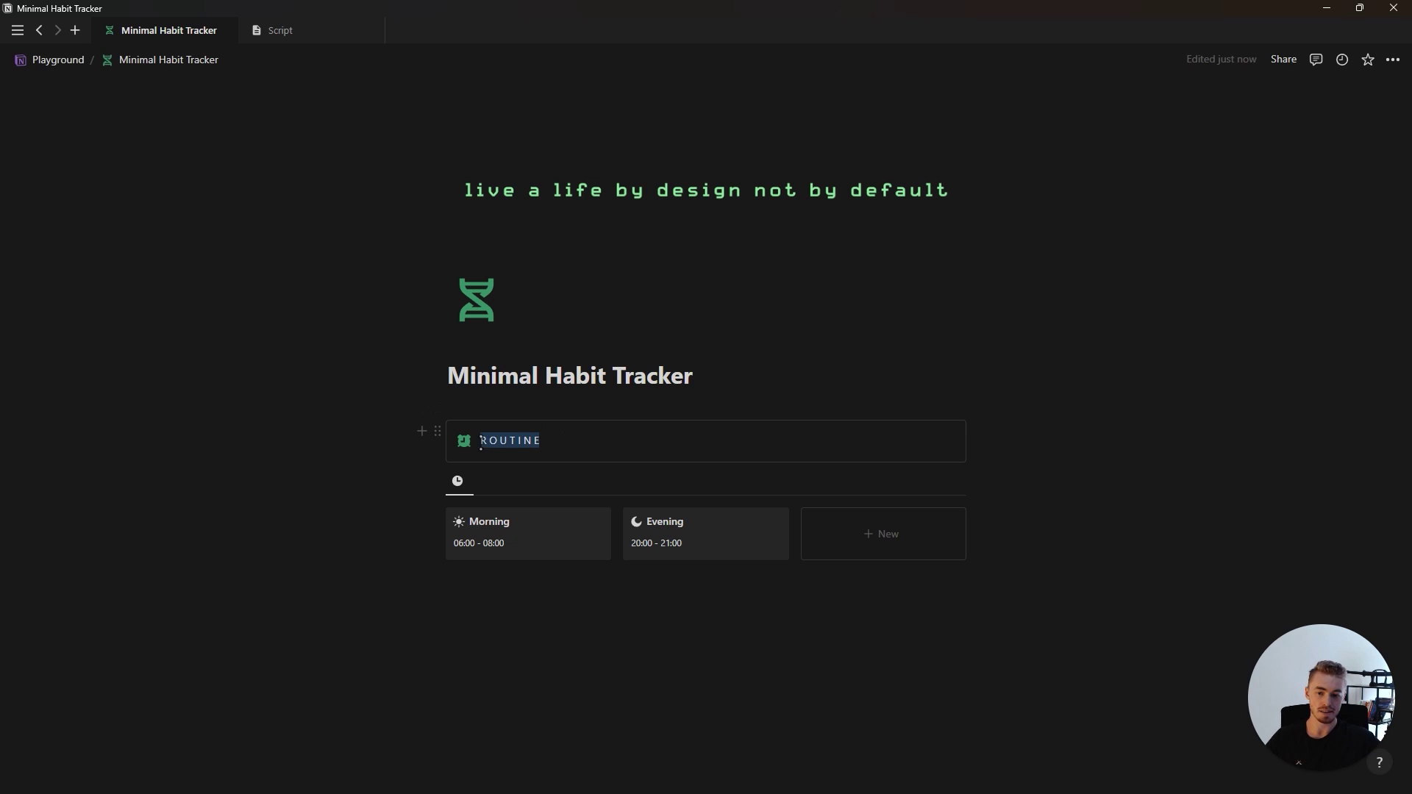
{"action": "left_click", "coordinate": [686, 412]}
{"action": "left_click", "coordinate": [718, 411]}
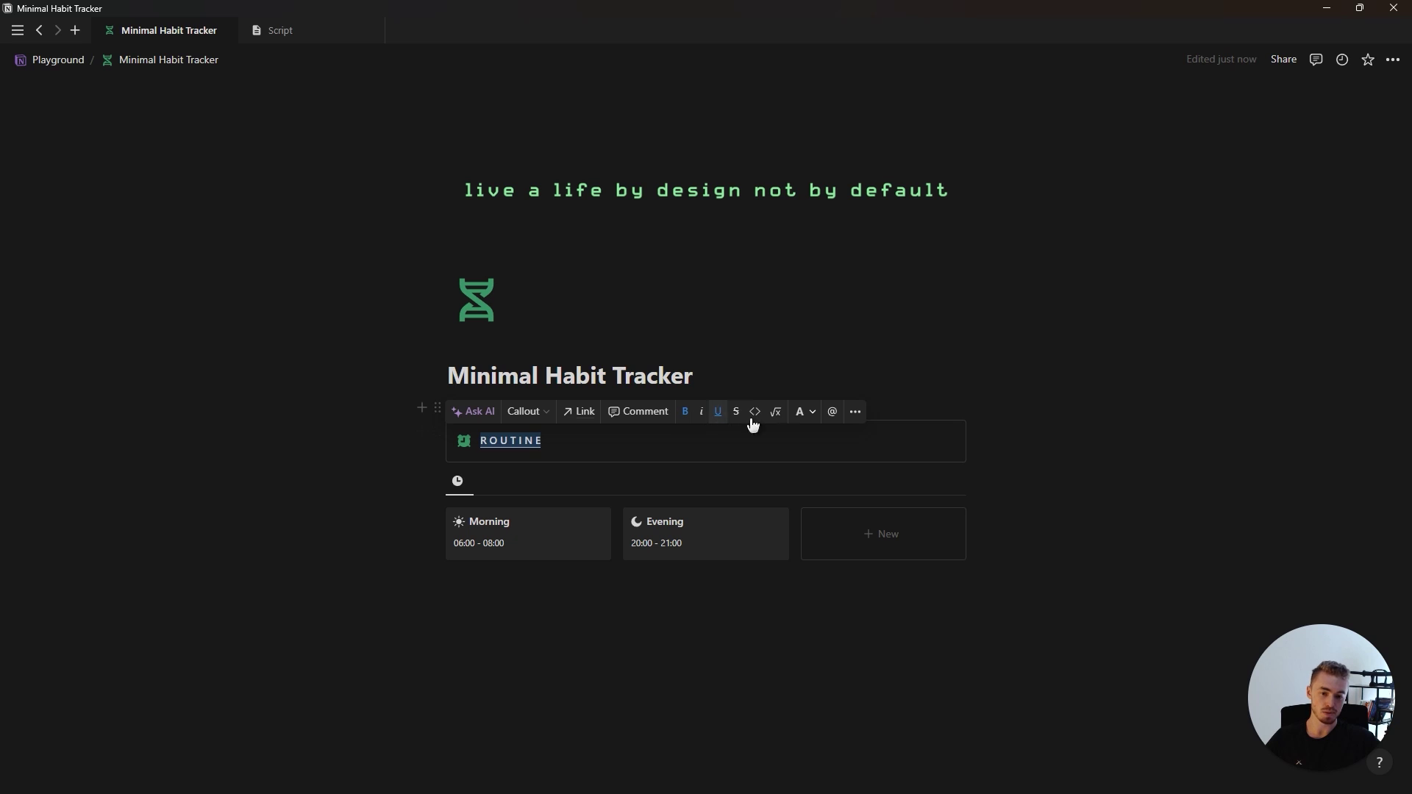
{"action": "left_click", "coordinate": [805, 414]}
{"action": "left_click", "coordinate": [783, 454]}
{"action": "left_click_drag", "start_coordinate": [437, 482], "coordinate": [520, 448]}
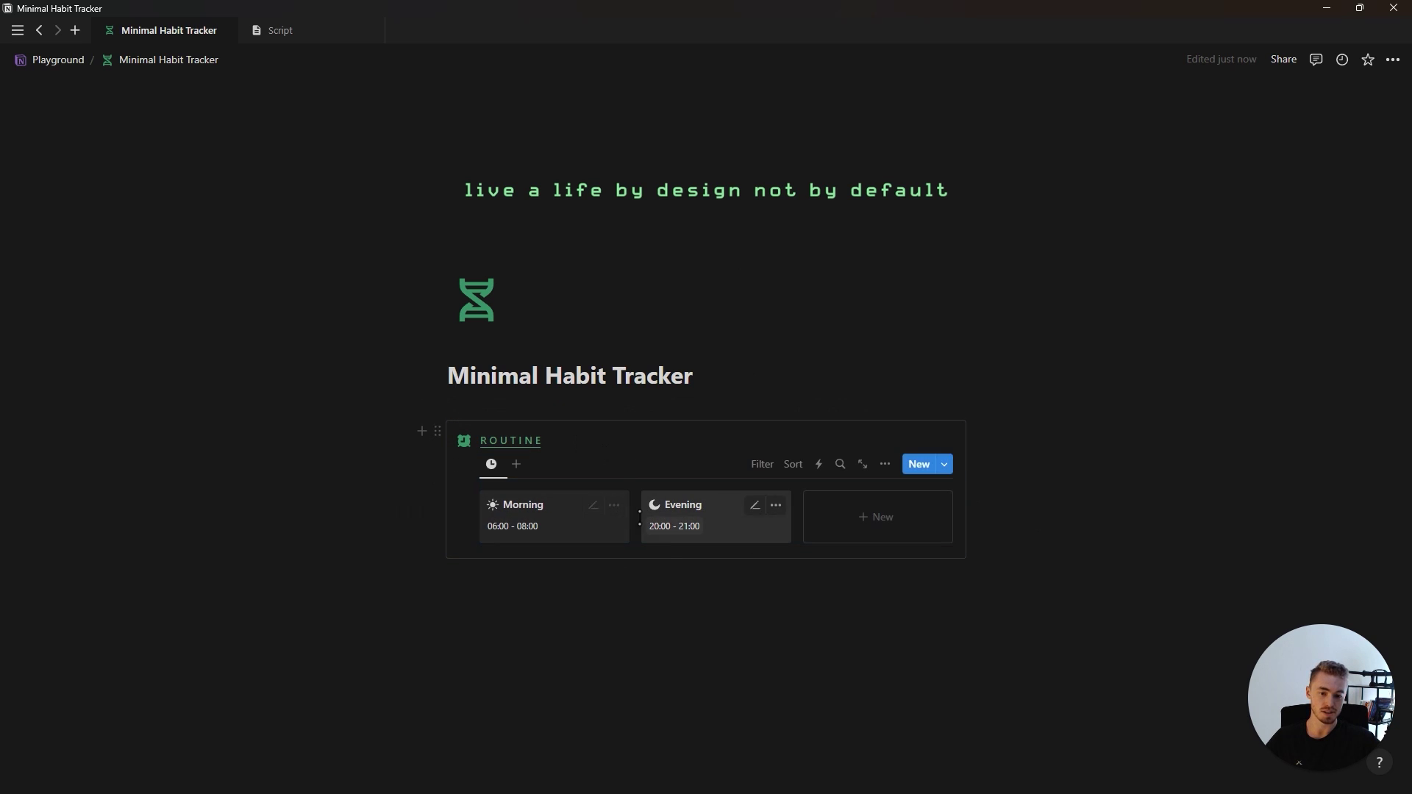
{"action": "left_click", "coordinate": [678, 618]}
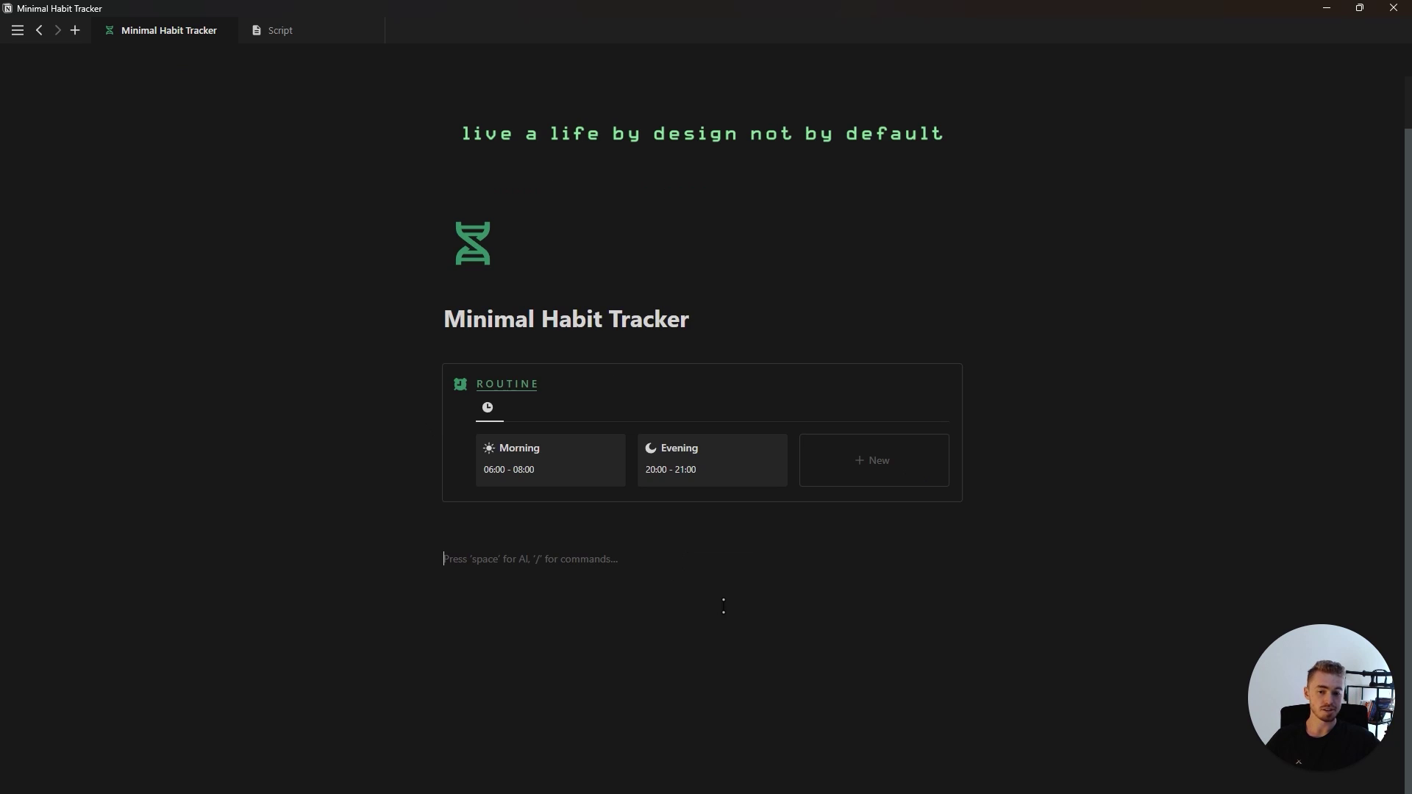
Insert a table view with a new database named Habits via /table
{"action": "type", "text": "/tabl"}
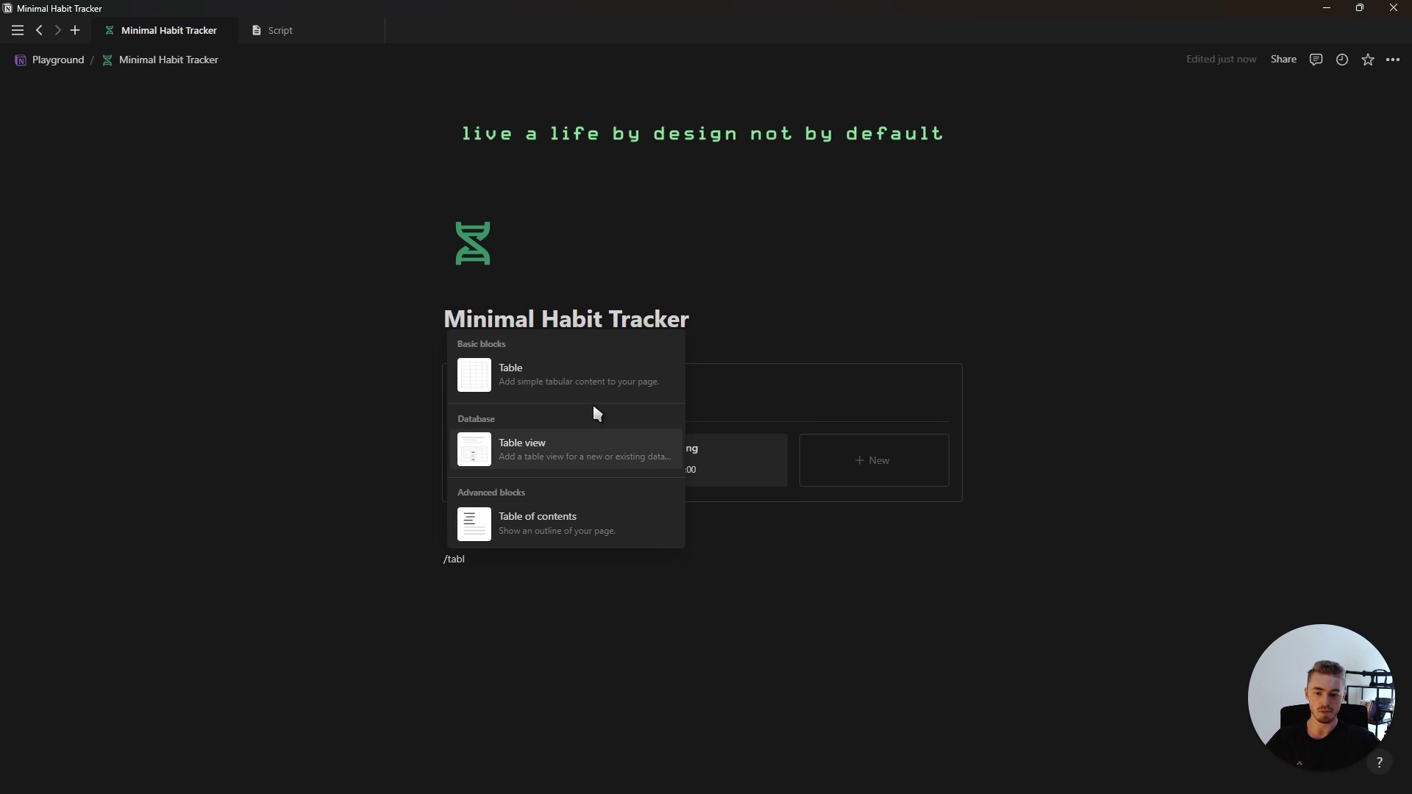
{"action": "key", "text": "Return"}
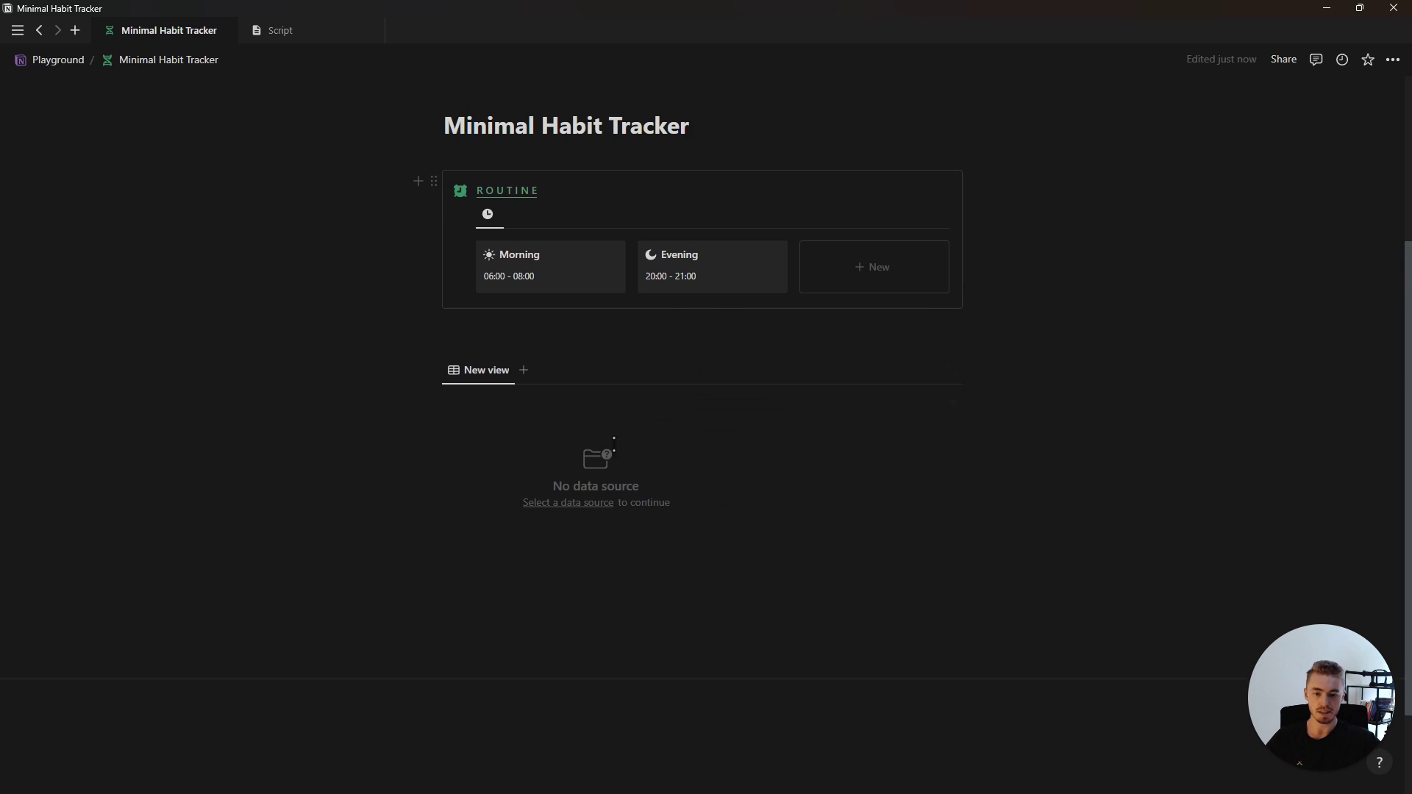
{"action": "left_click", "coordinate": [796, 637]}
{"action": "type", "text": "Habi"}
Hide the Habits database title and delete its Tags property
{"action": "scroll", "coordinate": [557, 438], "scroll_direction": "up", "scroll_amount": 1}
{"action": "left_click", "coordinate": [508, 434]}
{"action": "left_click", "coordinate": [517, 507]}
{"action": "left_click", "coordinate": [695, 430]}
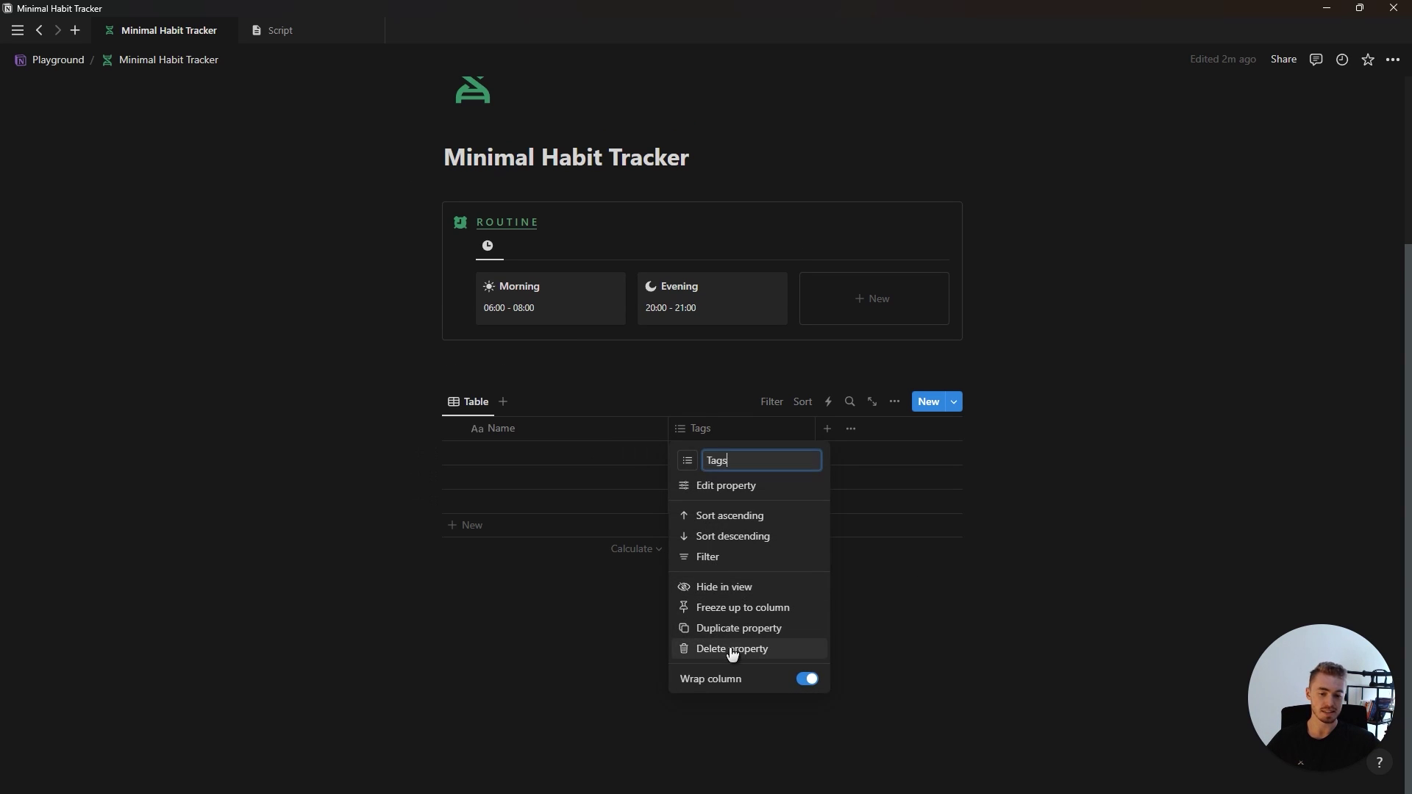
{"action": "left_click", "coordinate": [732, 650]}
{"action": "left_click", "coordinate": [651, 416]}
{"action": "left_click", "coordinate": [472, 405]}
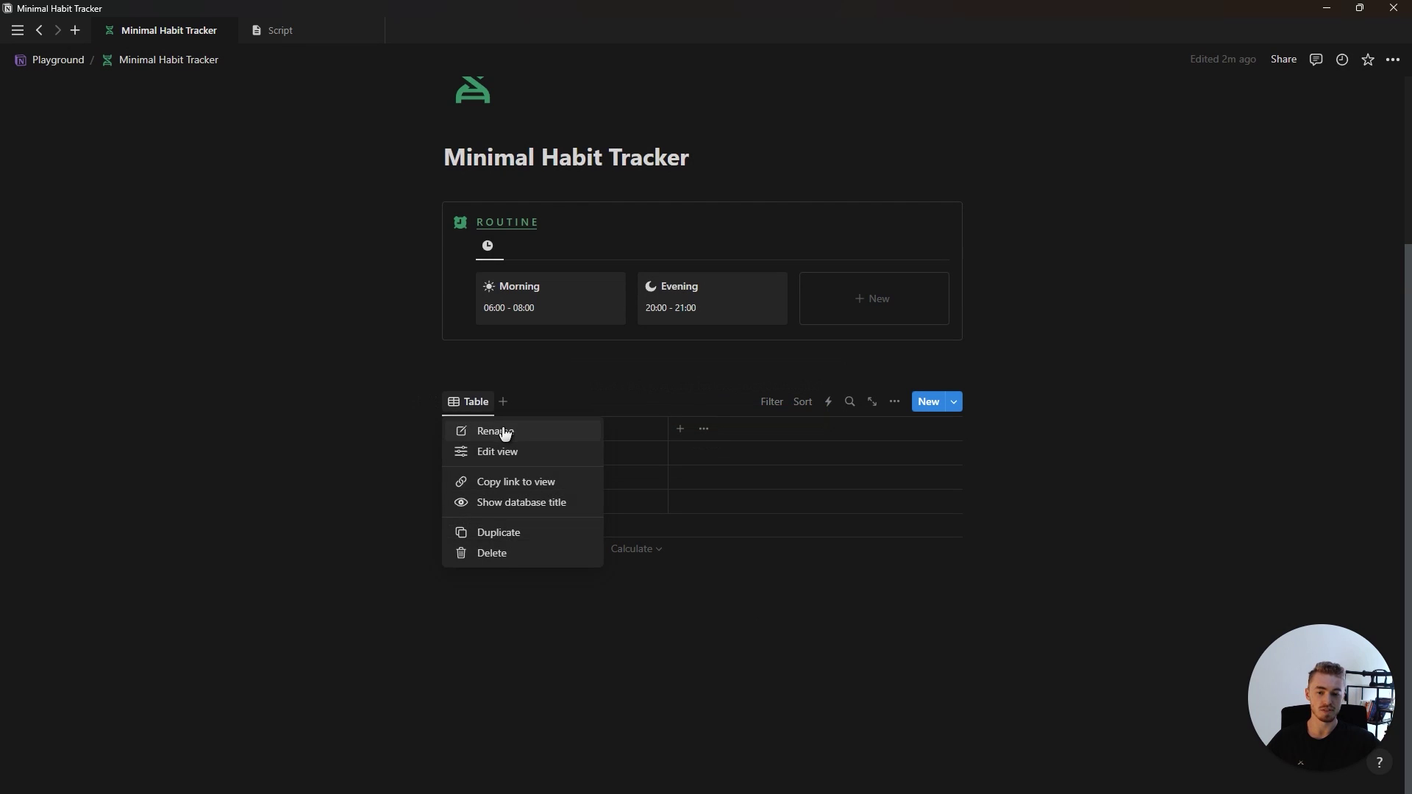
Clear the table view's name and give it a check-mark icon
{"action": "left_click", "coordinate": [504, 431]}
{"action": "key", "text": "BackSpace"}
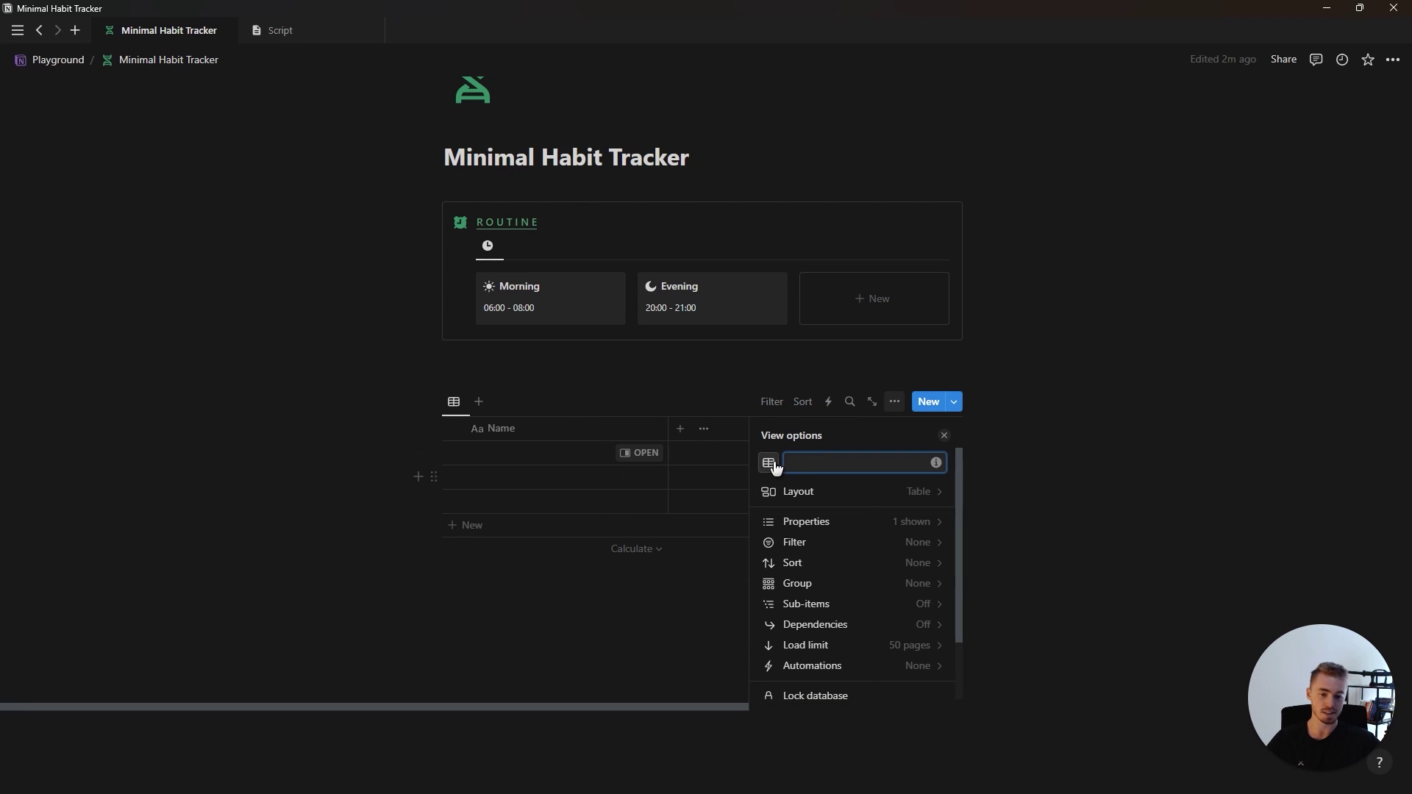
{"action": "left_click", "coordinate": [768, 463]}
{"action": "left_click", "coordinate": [693, 577]}
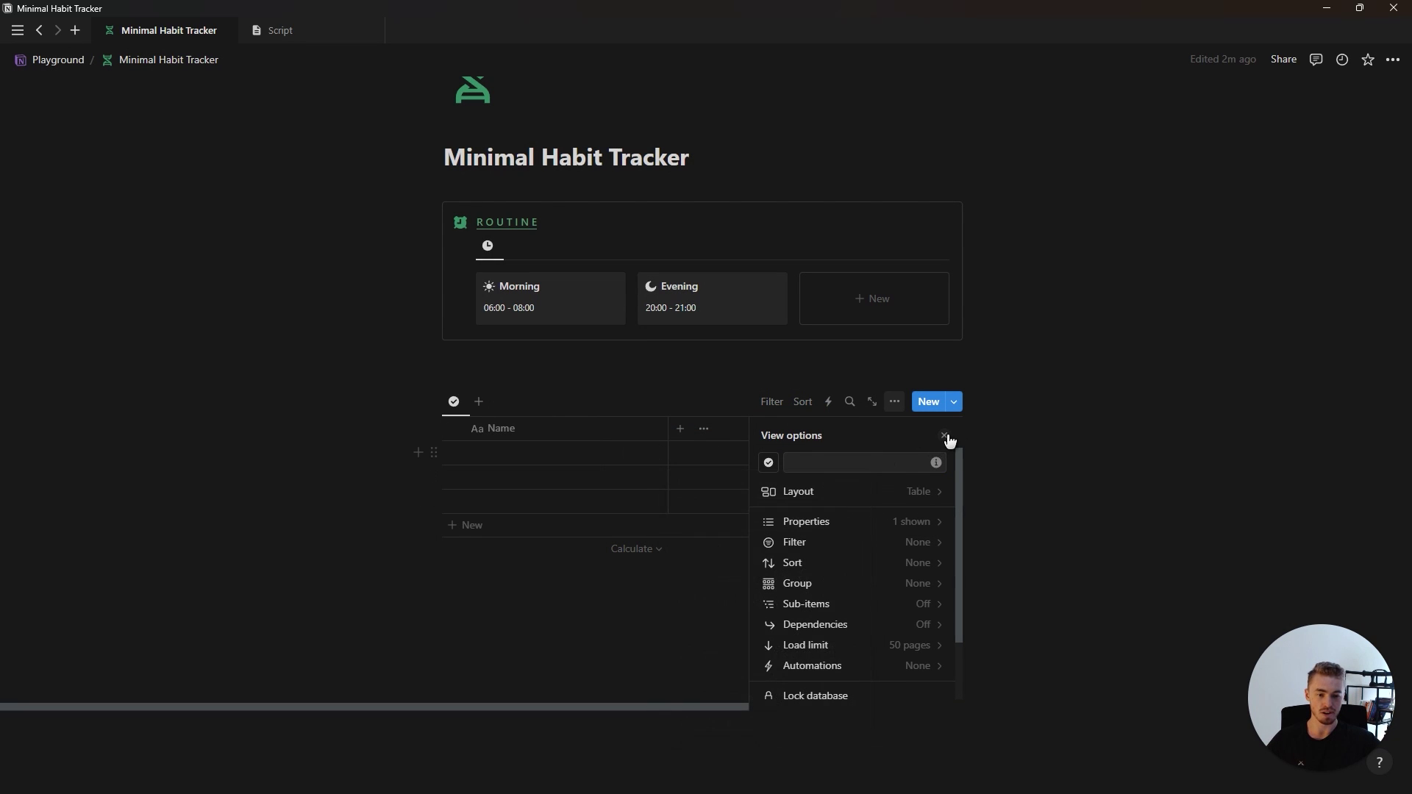
{"action": "left_click", "coordinate": [945, 436]}
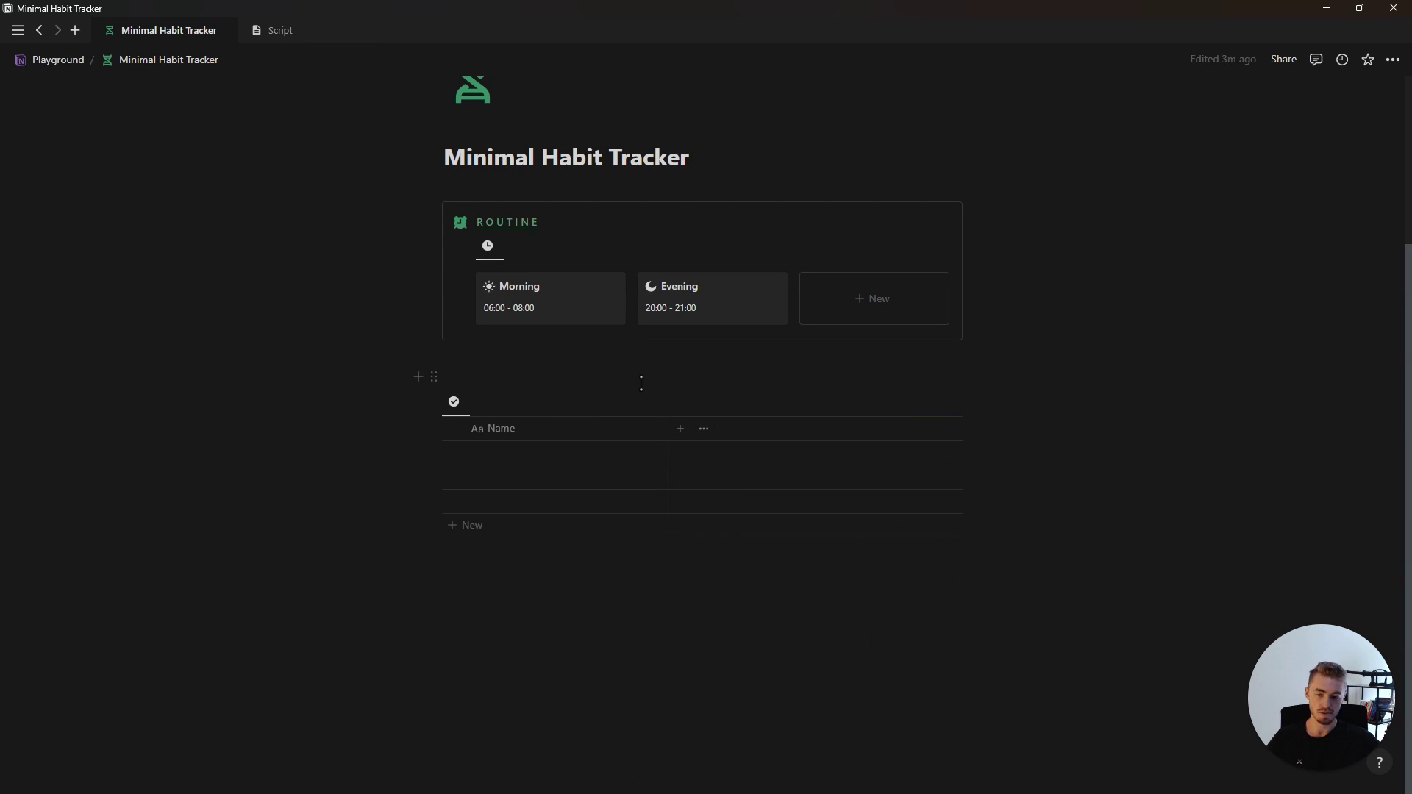
Add Cold Shower and Journal habit rows and narrow the Name column
{"action": "left_click", "coordinate": [496, 478]}
{"action": "type", "text": "Cold Shower"}
{"action": "key", "text": "Escape"}
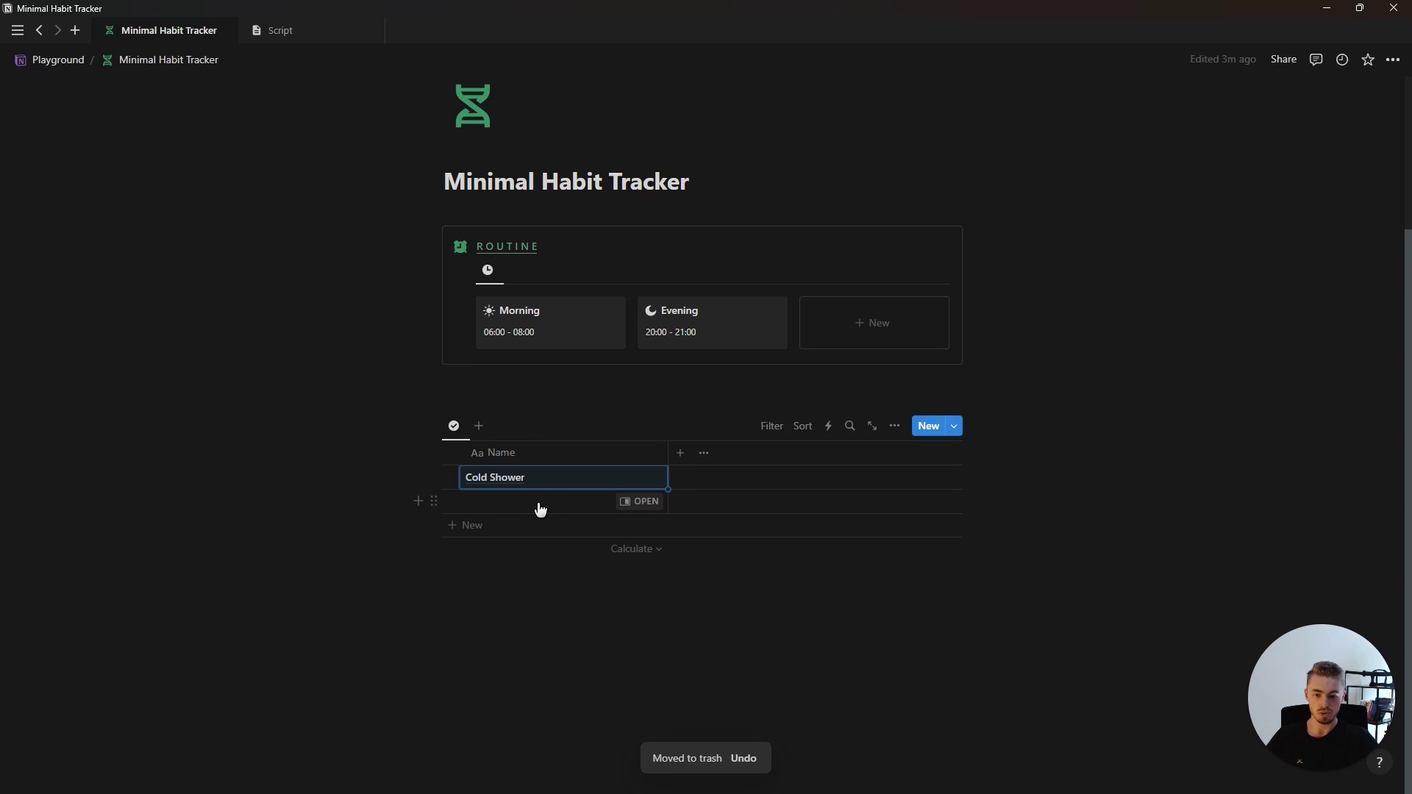
{"action": "left_click", "coordinate": [540, 506]}
{"action": "type", "text": "Journal"}
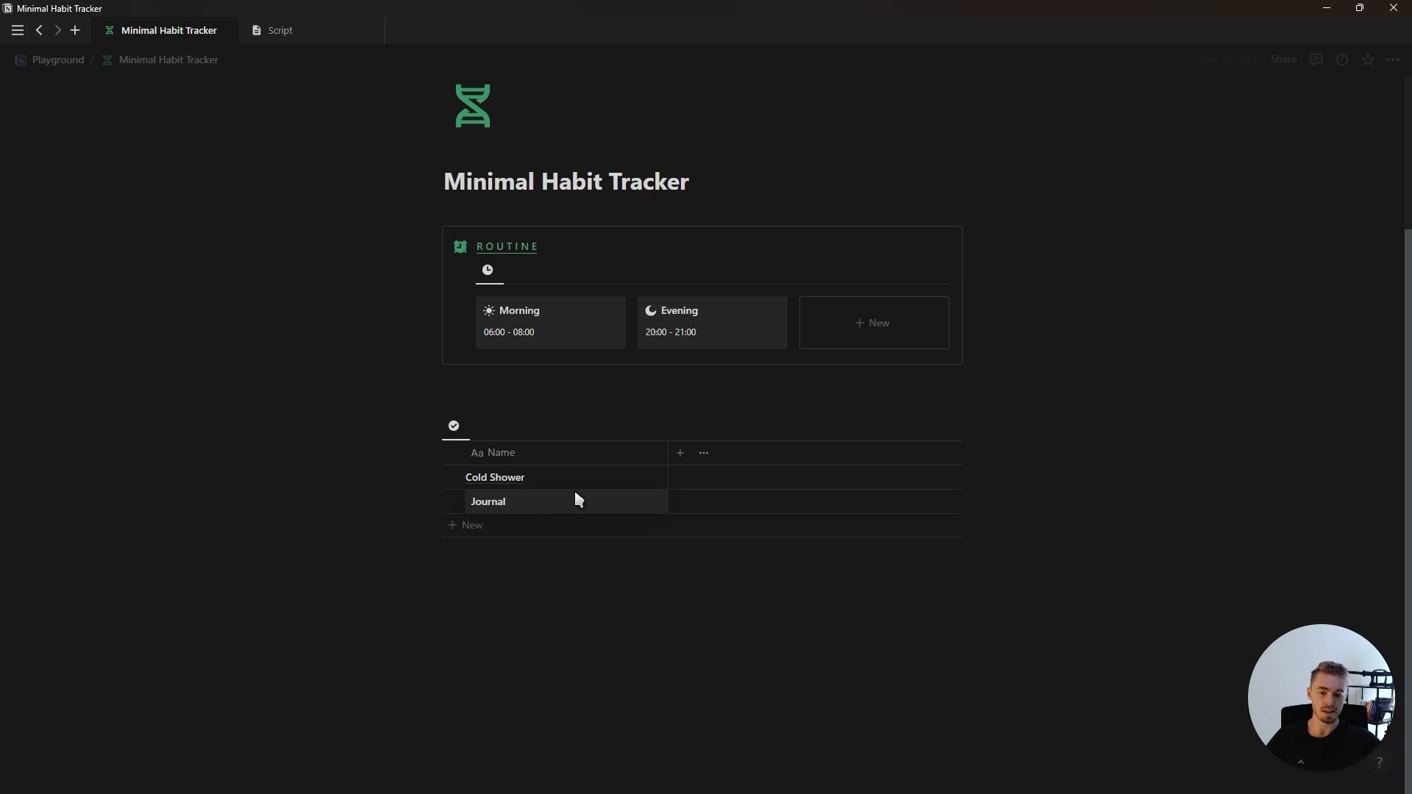
{"action": "key", "text": "Escape"}
{"action": "key", "text": "Escape"}
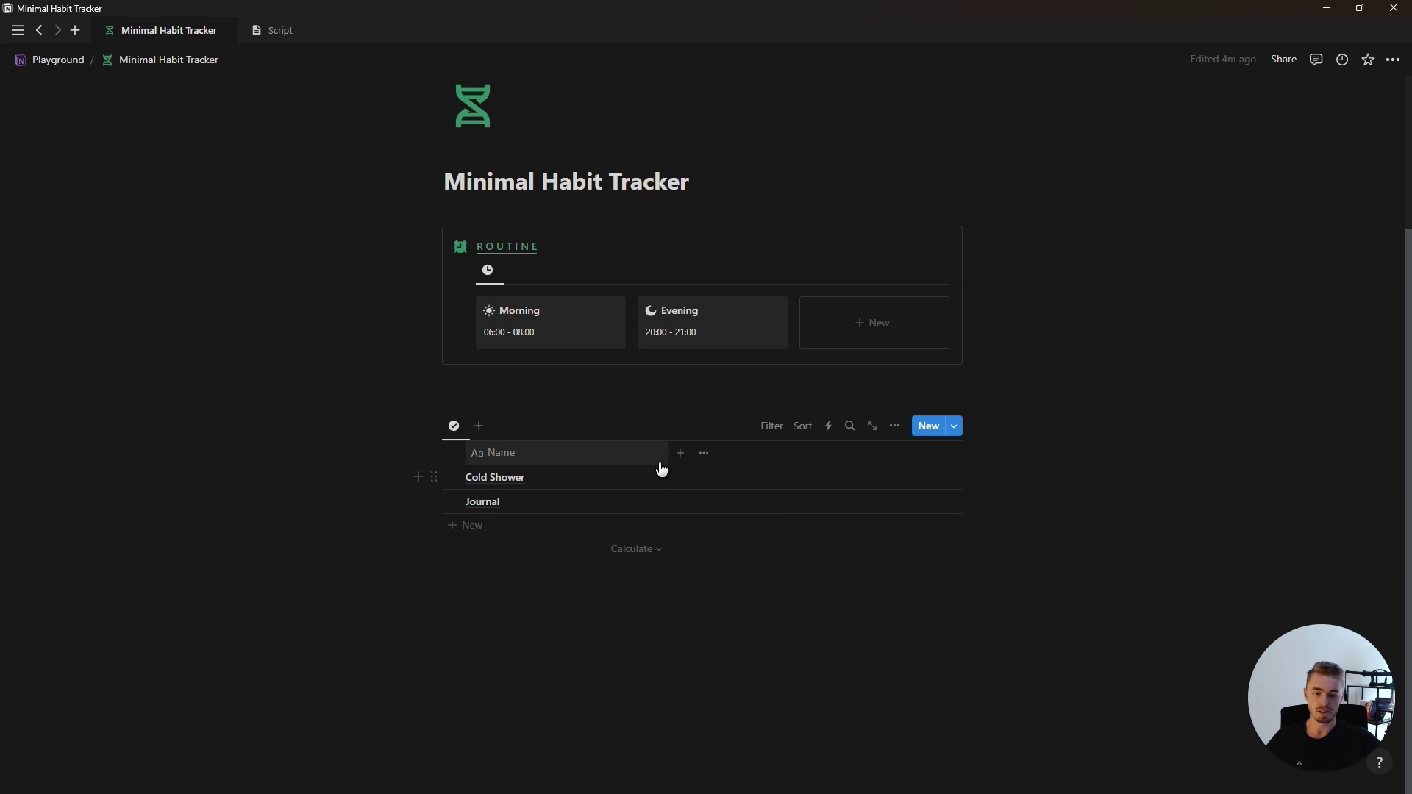
{"action": "left_click_drag", "start_coordinate": [666, 457], "coordinate": [550, 460]}
Add a checkbox property named Mo
{"action": "left_click", "coordinate": [560, 452]}
{"action": "type", "text": "c"}
{"action": "left_click", "coordinate": [797, 632]}
{"action": "type", "text": "Mo"}
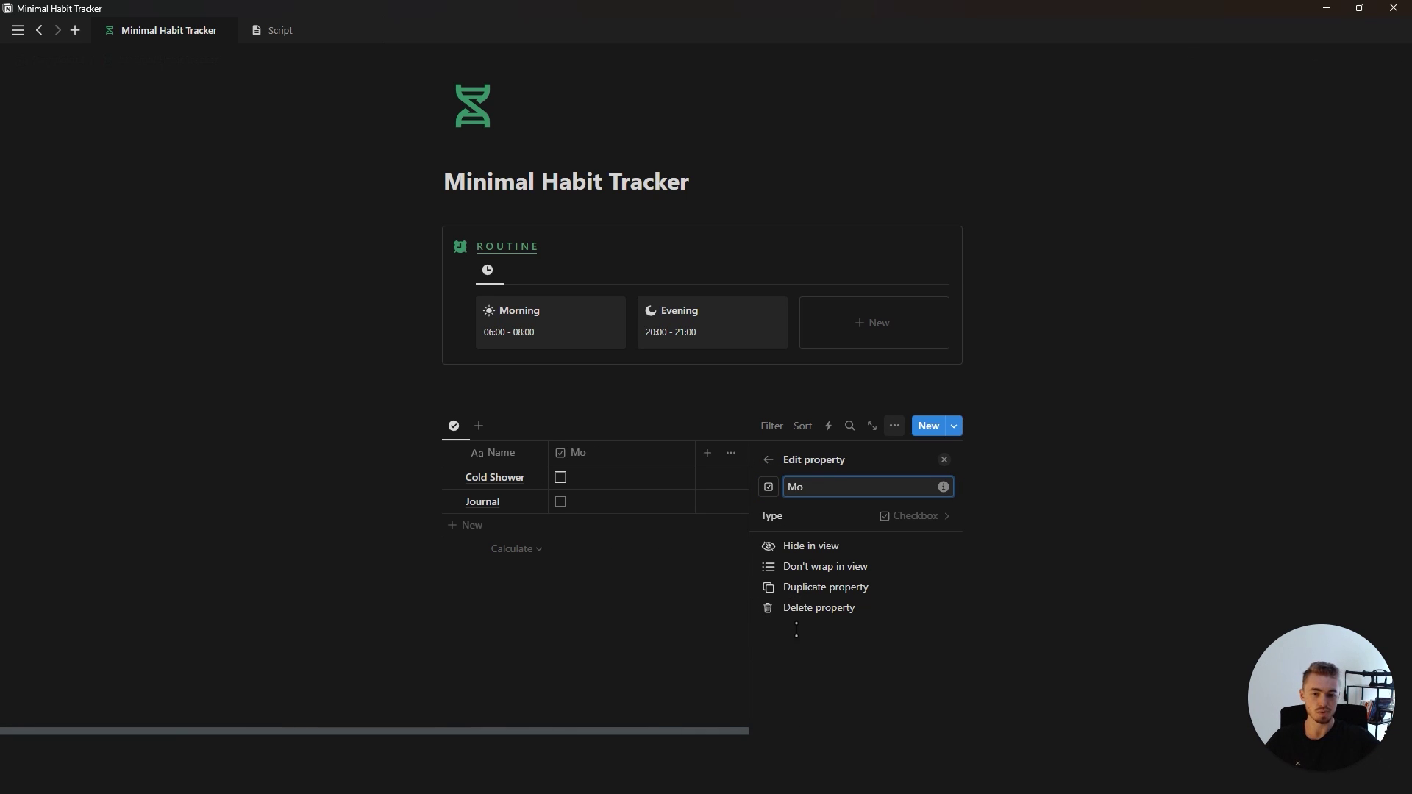
Duplicate Mo into a Tue column, then duplicate Tue and rename the copy as the next day
{"action": "left_click", "coordinate": [830, 591]}
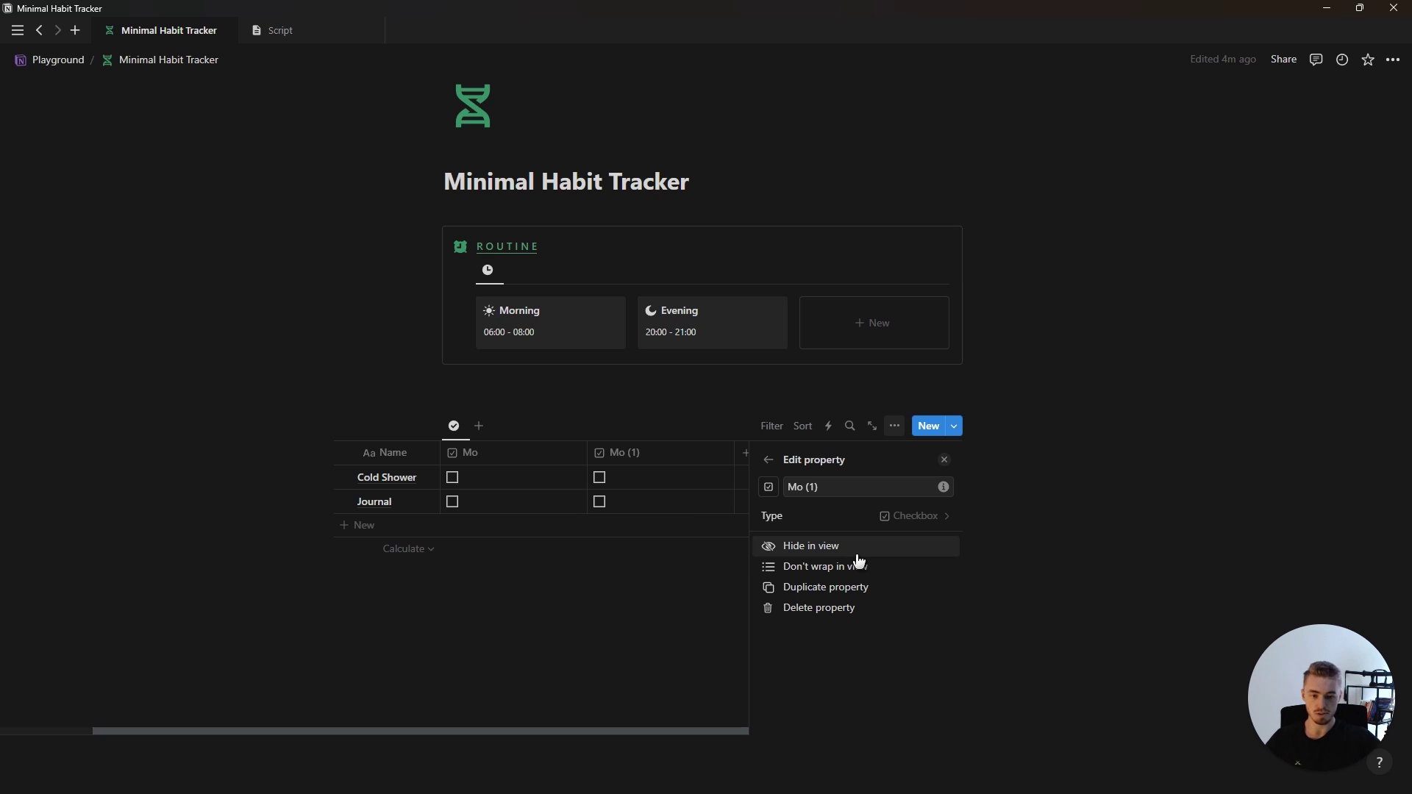
{"action": "left_click_drag", "start_coordinate": [818, 487], "coordinate": [786, 487]}
{"action": "type", "text": "T"}
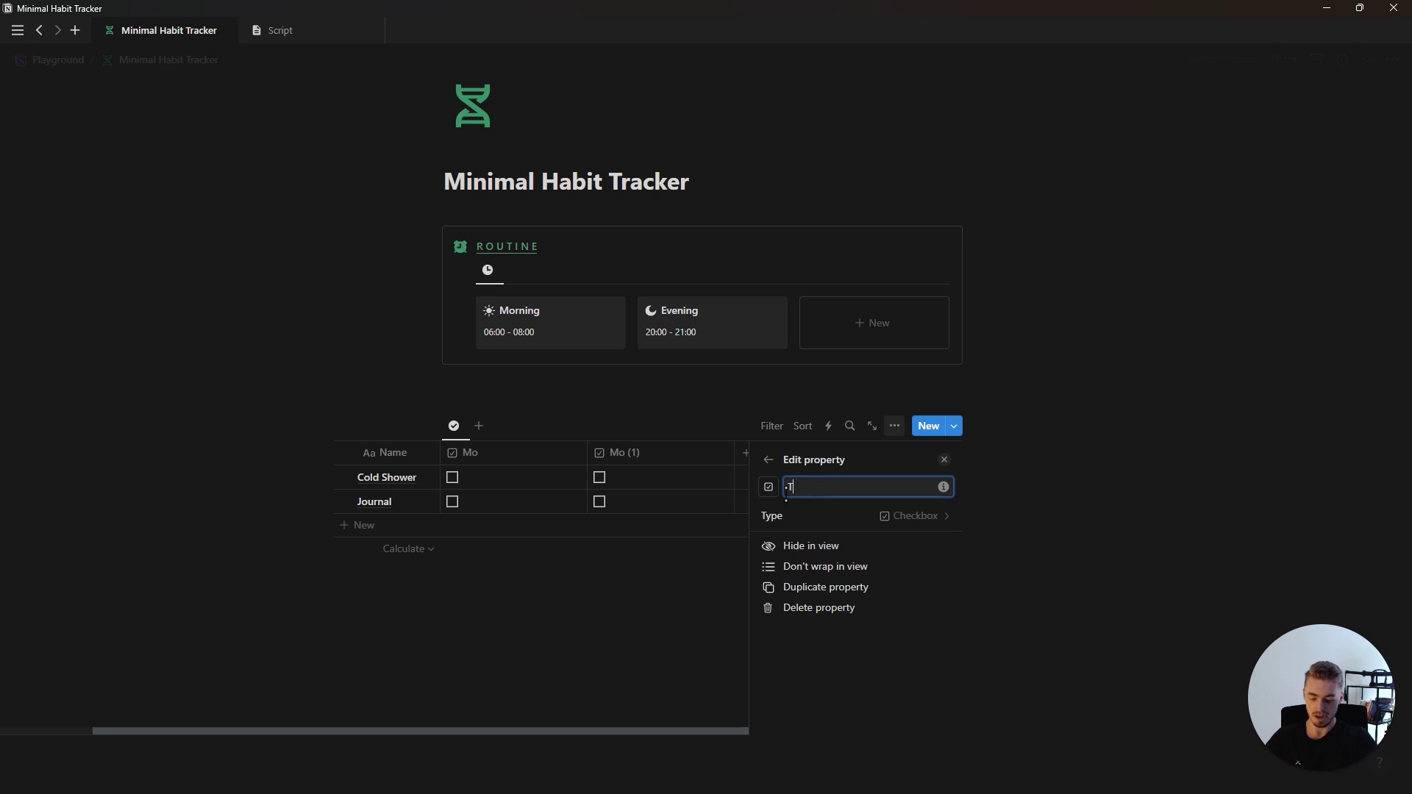
{"action": "type", "text": "ue"}
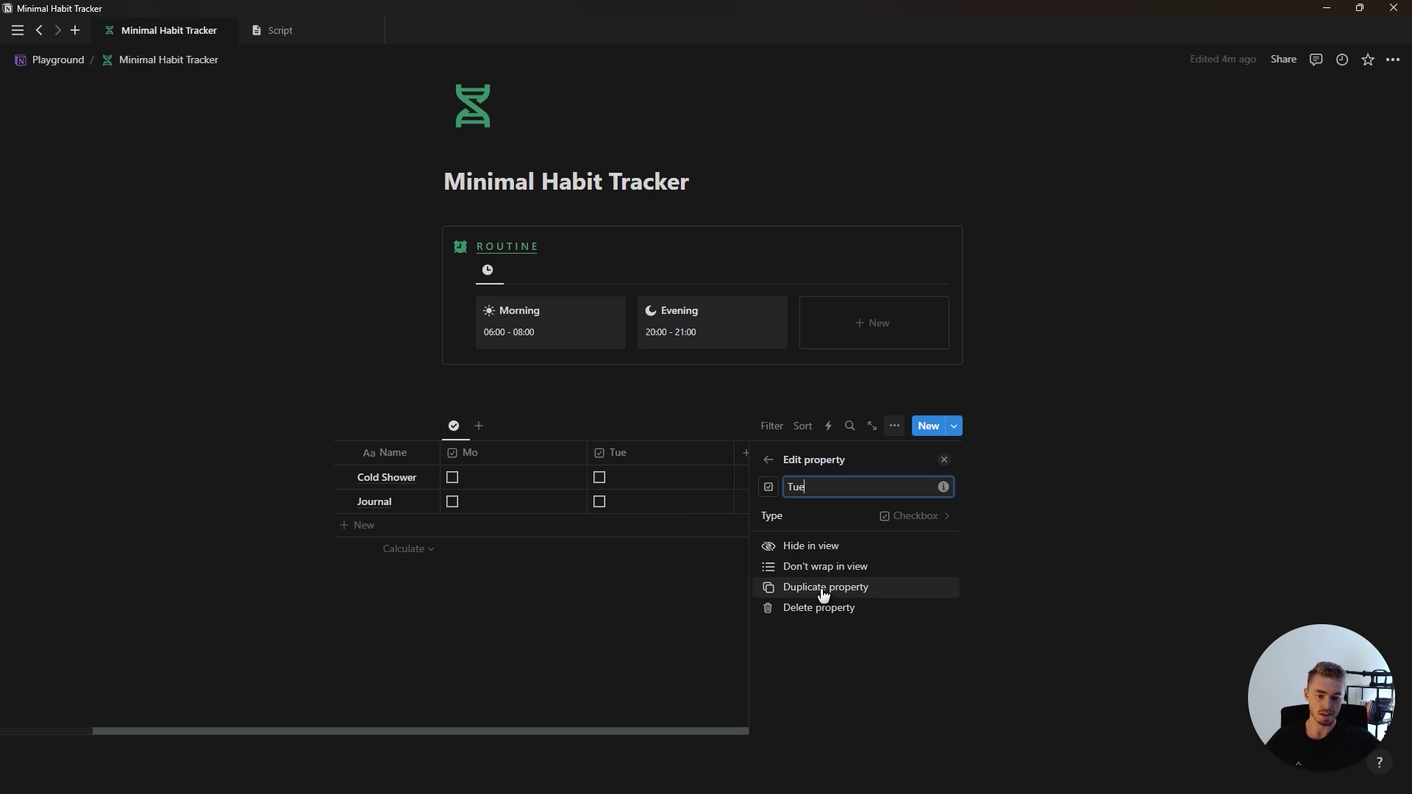
{"action": "left_click", "coordinate": [822, 591]}
{"action": "left_click_drag", "start_coordinate": [821, 487], "coordinate": [791, 488]}
{"action": "left_click", "coordinate": [793, 492]}
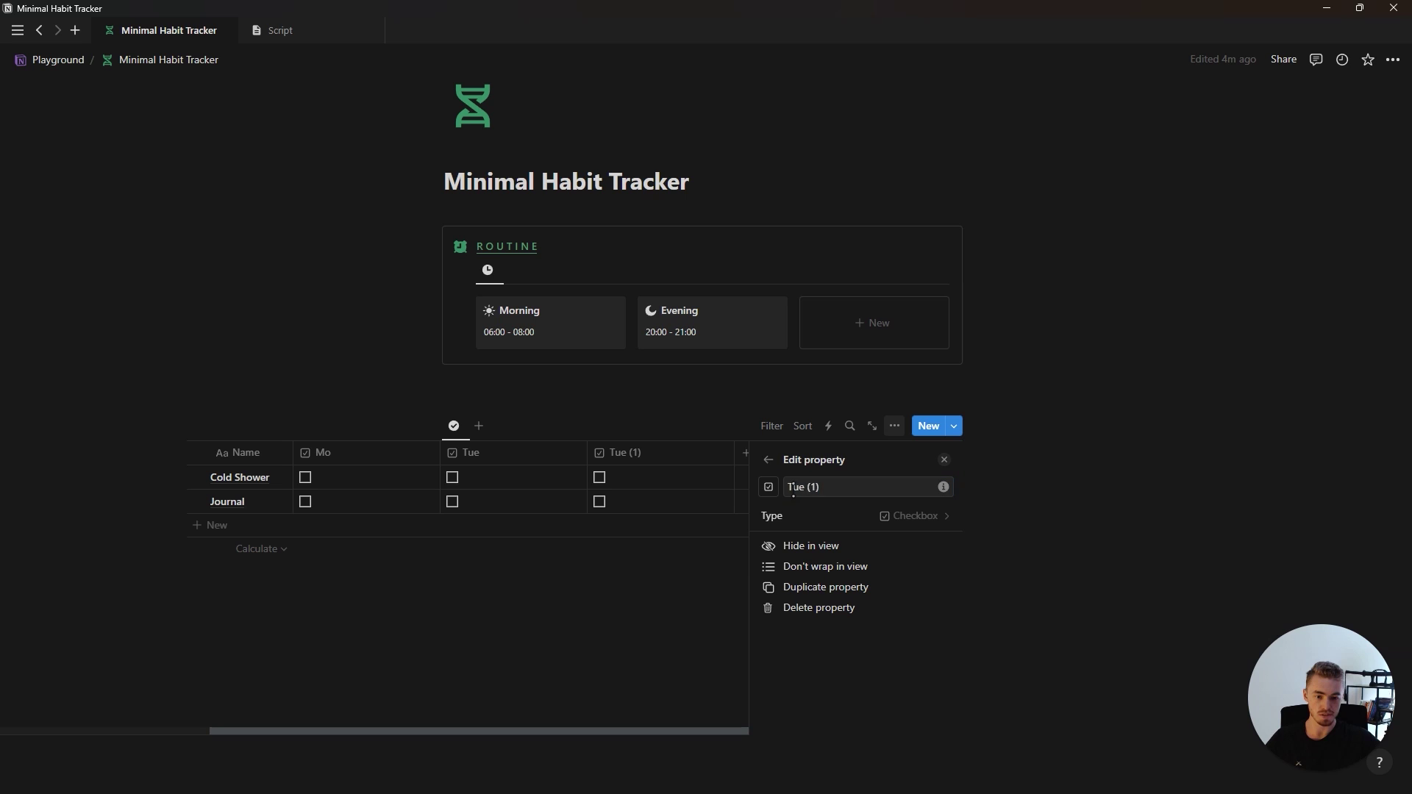
{"action": "left_click", "coordinate": [829, 486]}
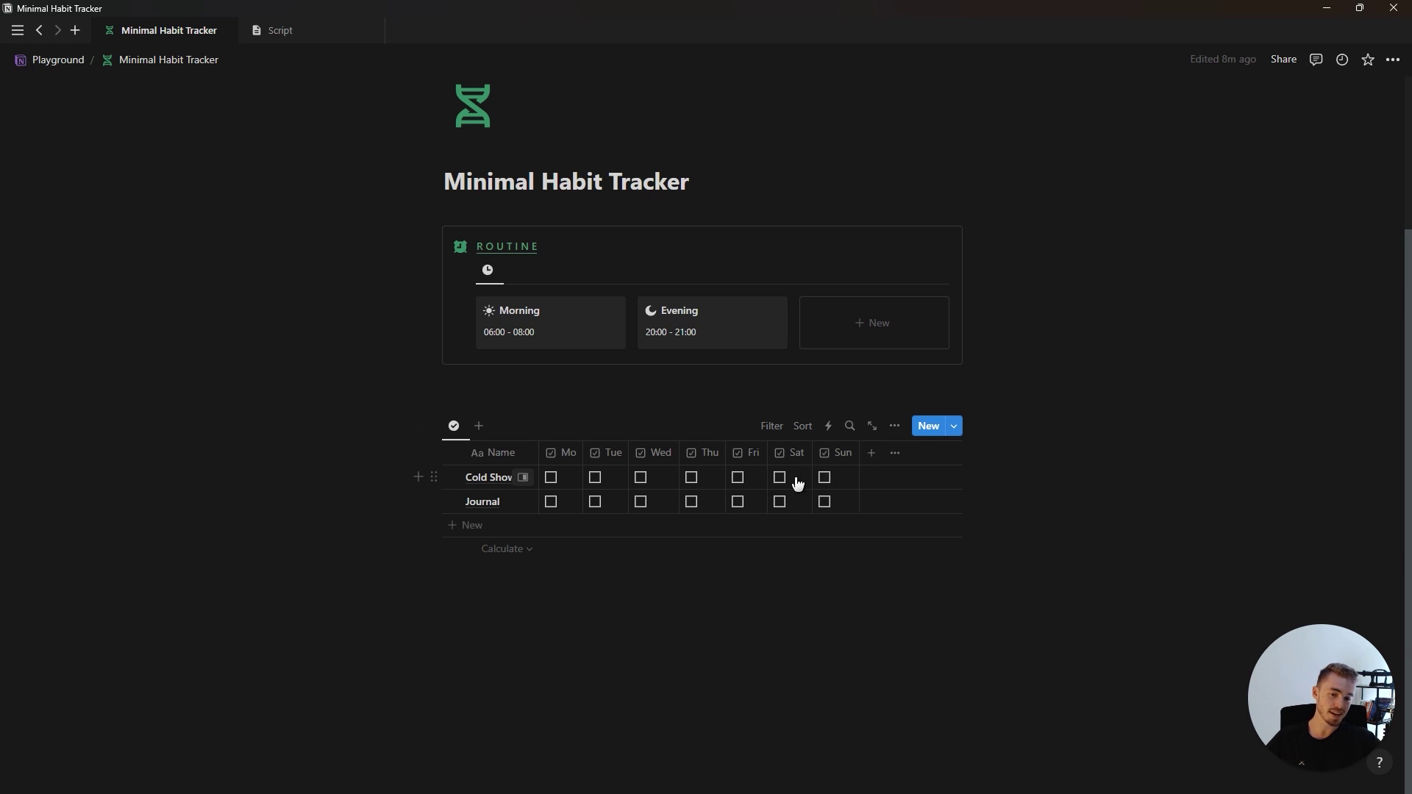
Add a Completed Weeks number property shown as a ring divided by 52
{"action": "left_click", "coordinate": [871, 452]}
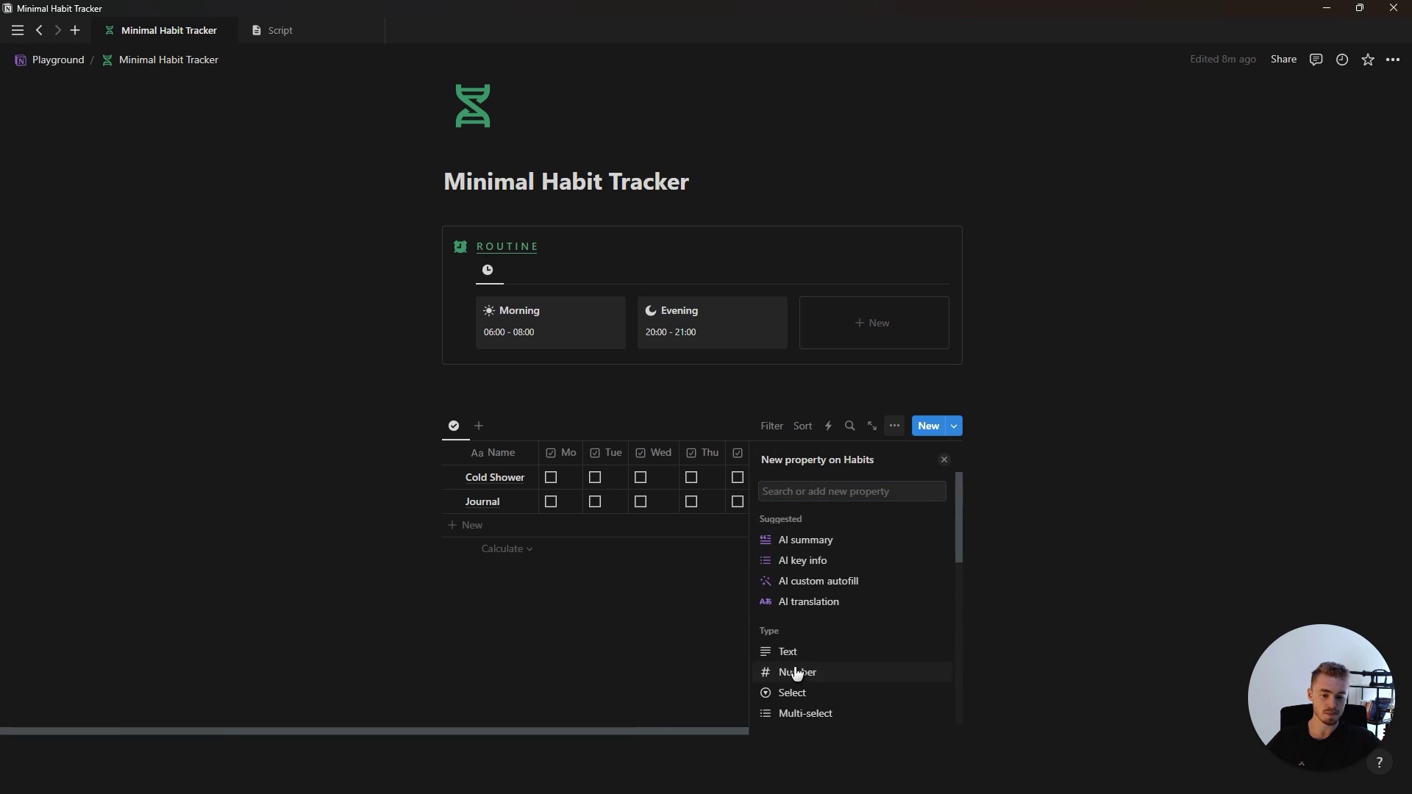
{"action": "left_click", "coordinate": [797, 671]}
{"action": "type", "text": "Completed Weeks"}
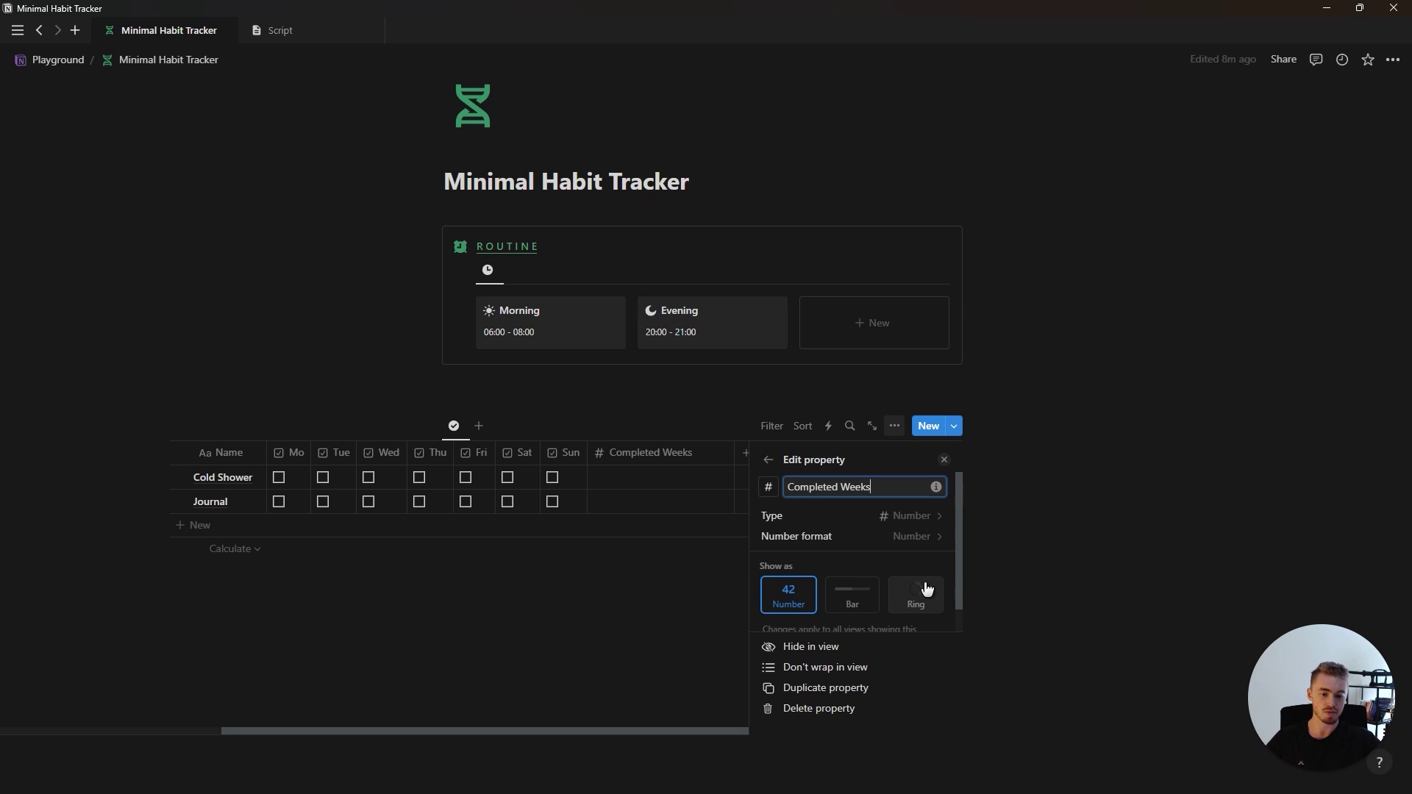
{"action": "left_click", "coordinate": [925, 595]}
{"action": "scroll", "coordinate": [915, 566], "scroll_direction": "down", "scroll_amount": 2}
{"action": "left_click_drag", "start_coordinate": [898, 542], "coordinate": [928, 542]}
{"action": "type", "text": "52"}
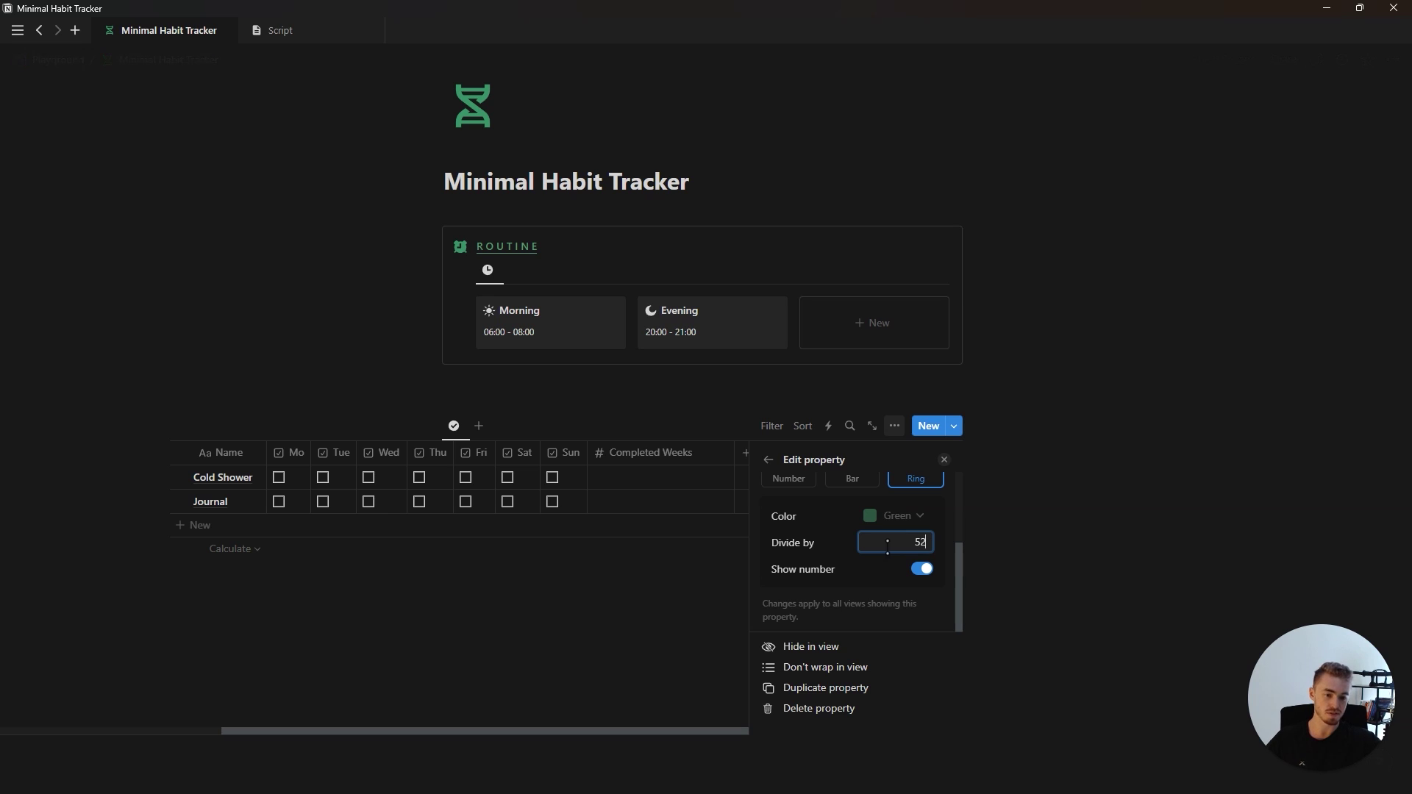
{"action": "key", "text": "Return"}
{"action": "left_click", "coordinate": [944, 459]}
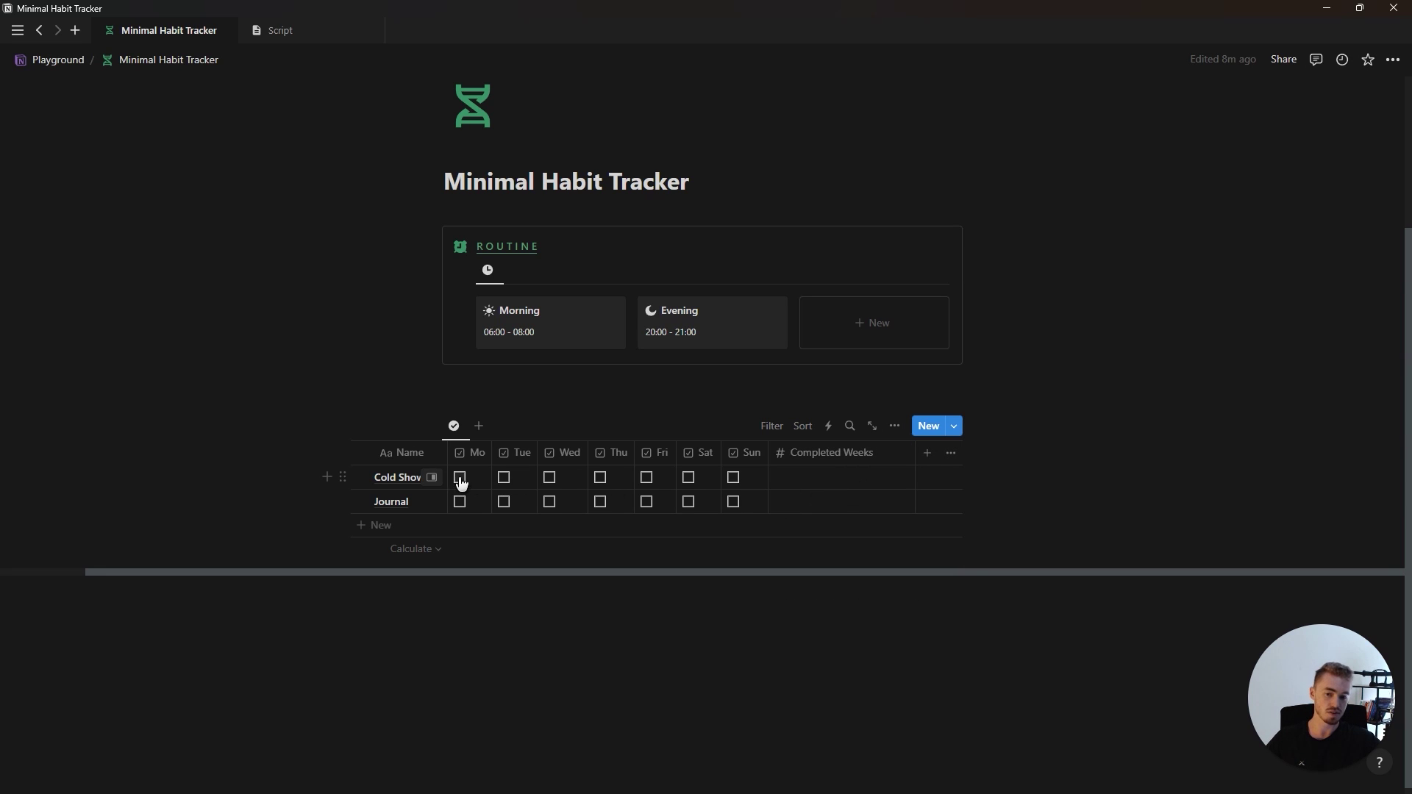
Enter 5 as Cold Shower's Completed Weeks
{"action": "left_click", "coordinate": [807, 483]}
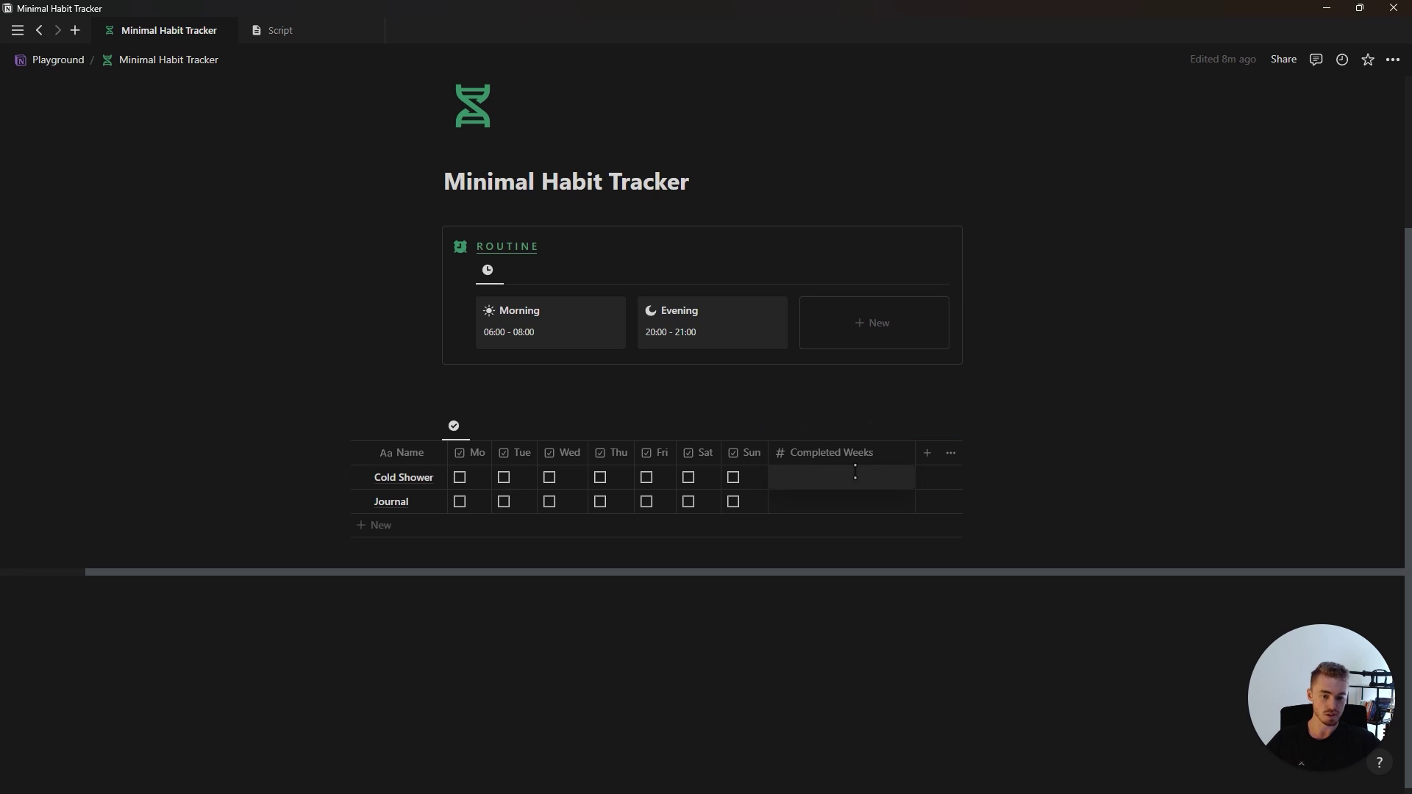
{"action": "type", "text": "5"}
{"action": "key", "text": "Return"}
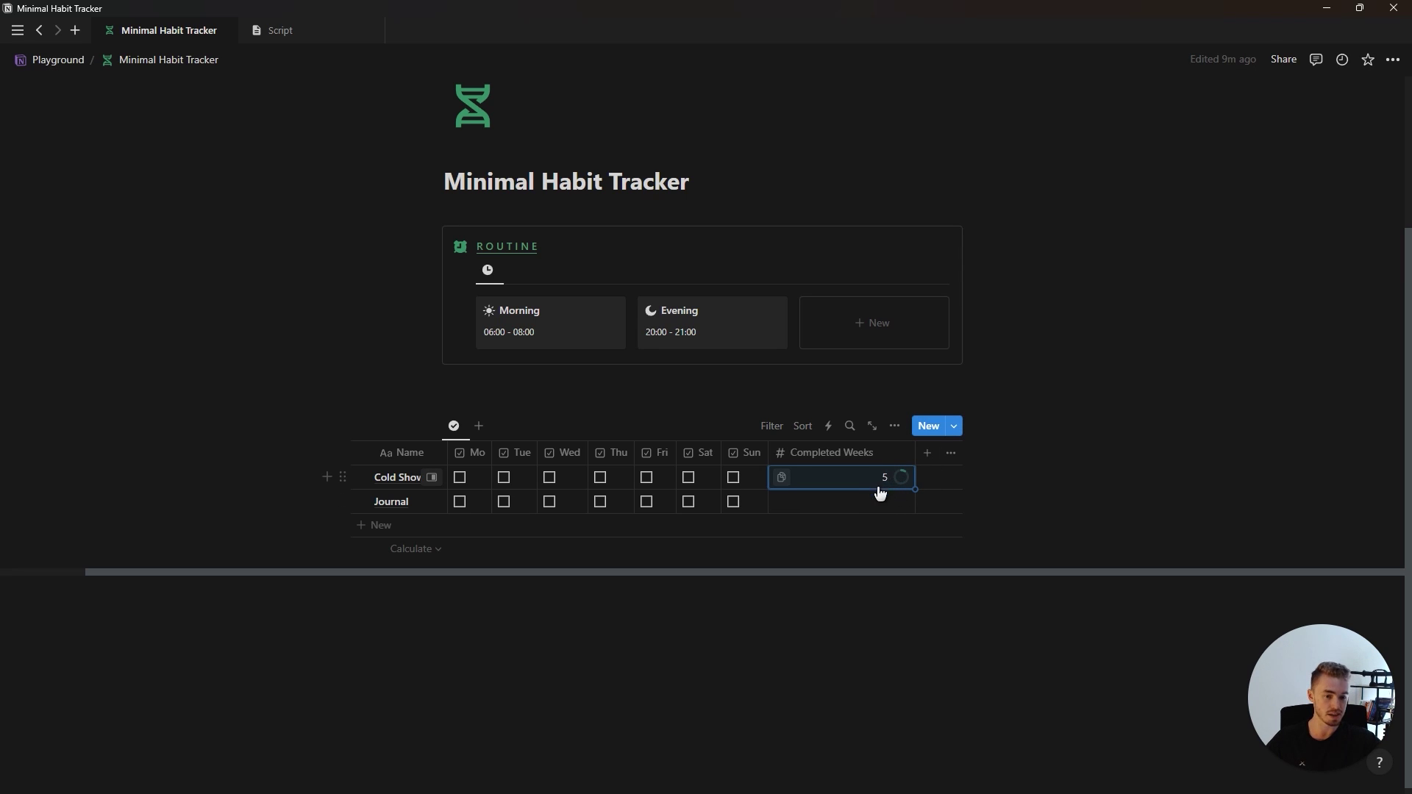
{"action": "scroll", "coordinate": [919, 470], "scroll_direction": "left", "scroll_amount": 2}
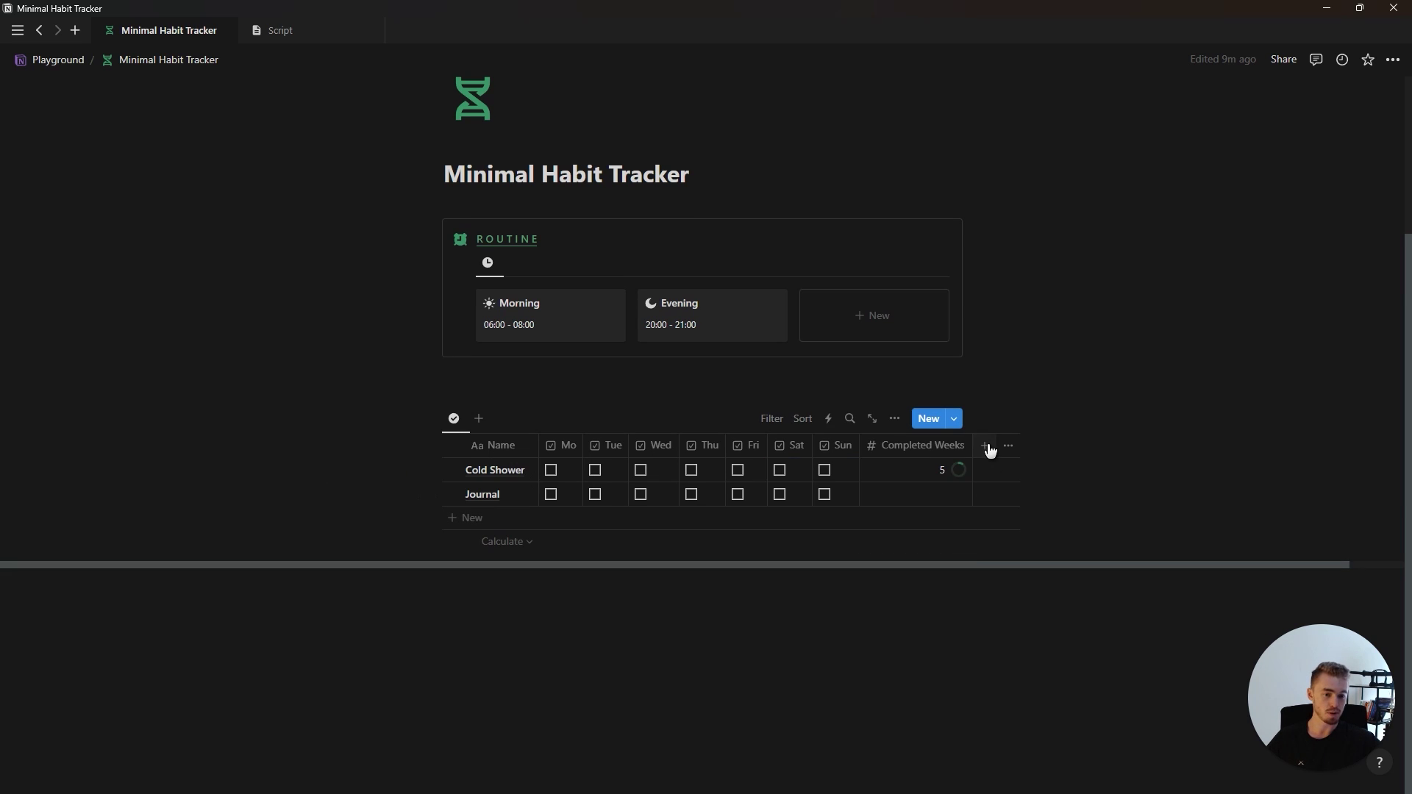
{"action": "left_click", "coordinate": [985, 446]}
Add a Weekly Progress formula property summing Mo, Tue and Wed as numbers with toNumber()
{"action": "left_click", "coordinate": [799, 620]}
{"action": "type", "text": "Week"}
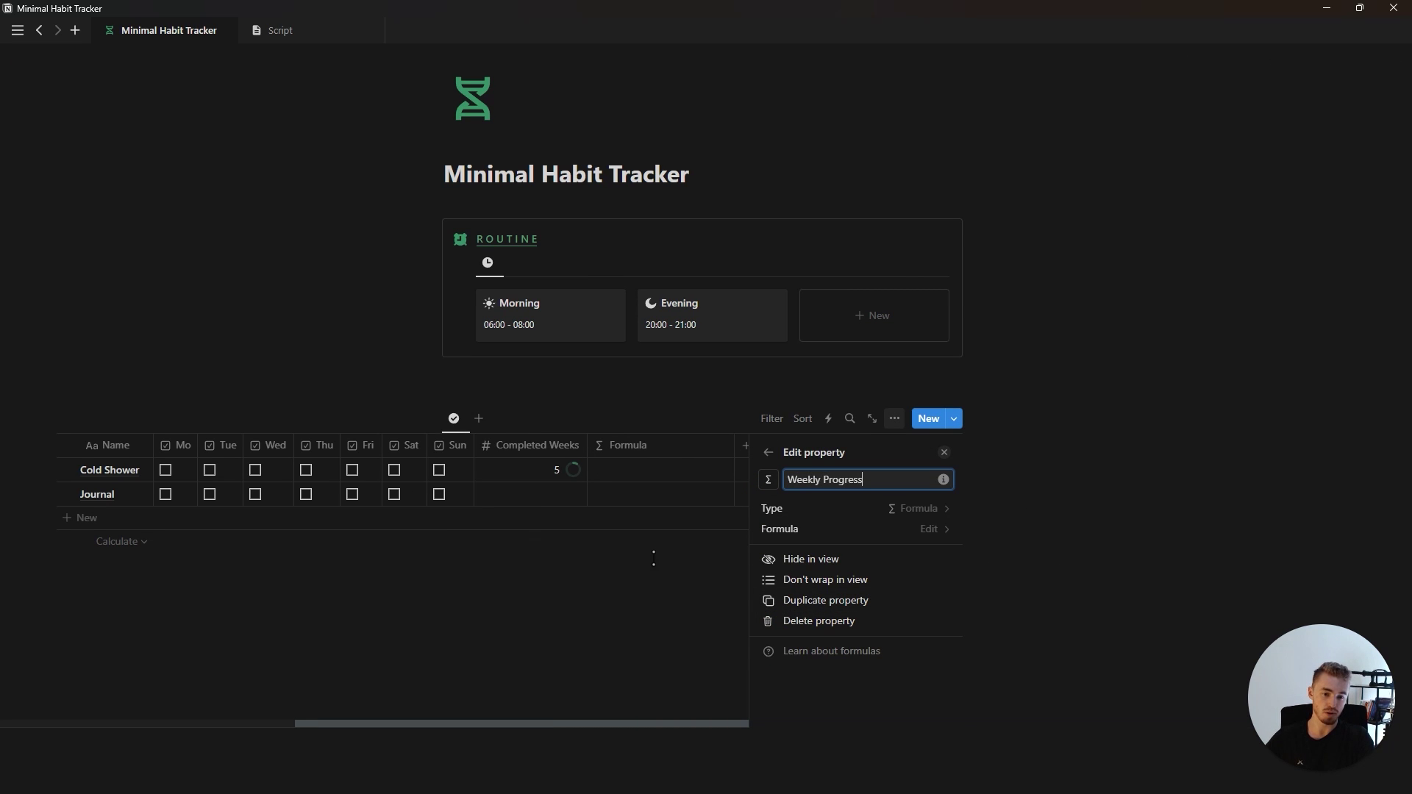
{"action": "type", "text": "ly Progress"}
{"action": "left_click", "coordinate": [800, 530]}
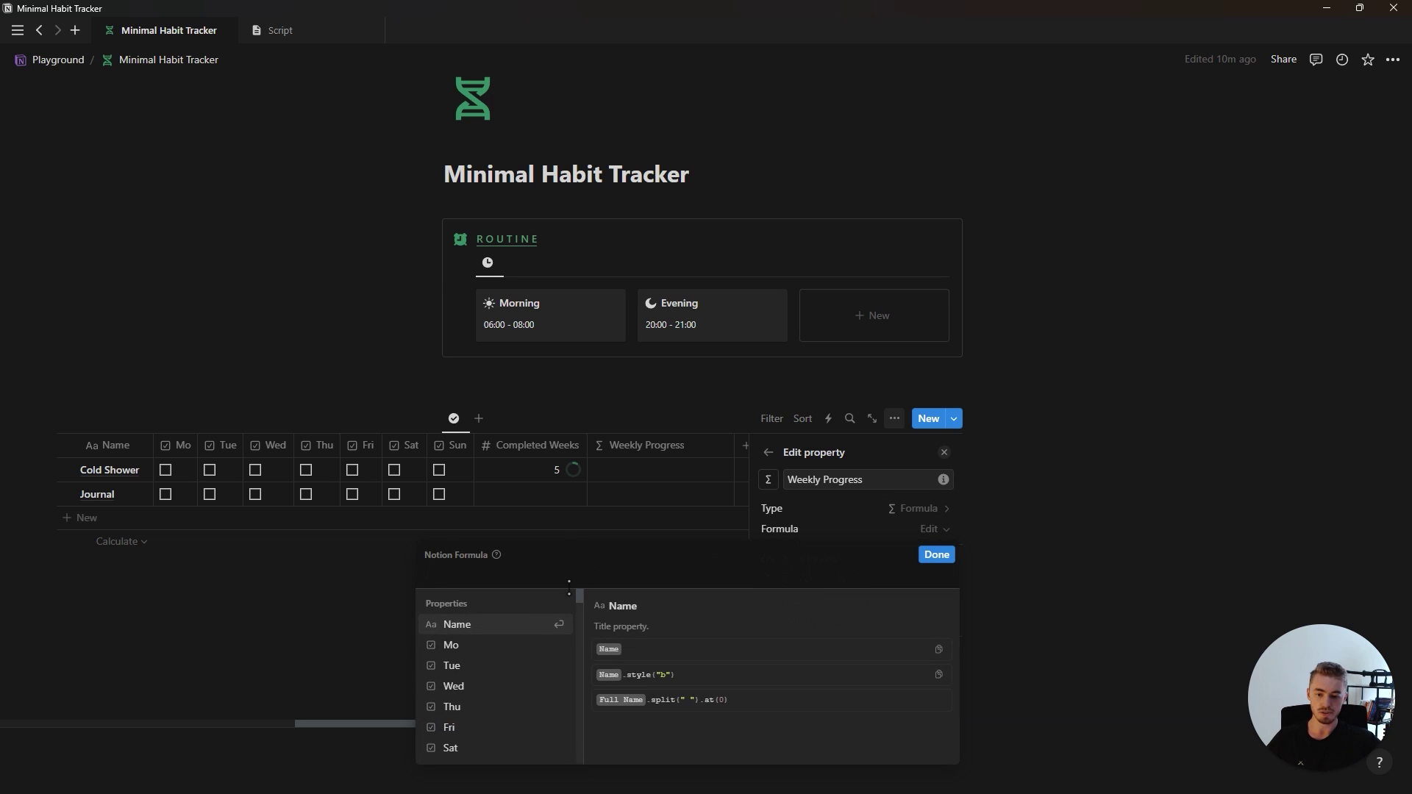
{"action": "left_click", "coordinate": [486, 650]}
{"action": "type", "text": ".t"}
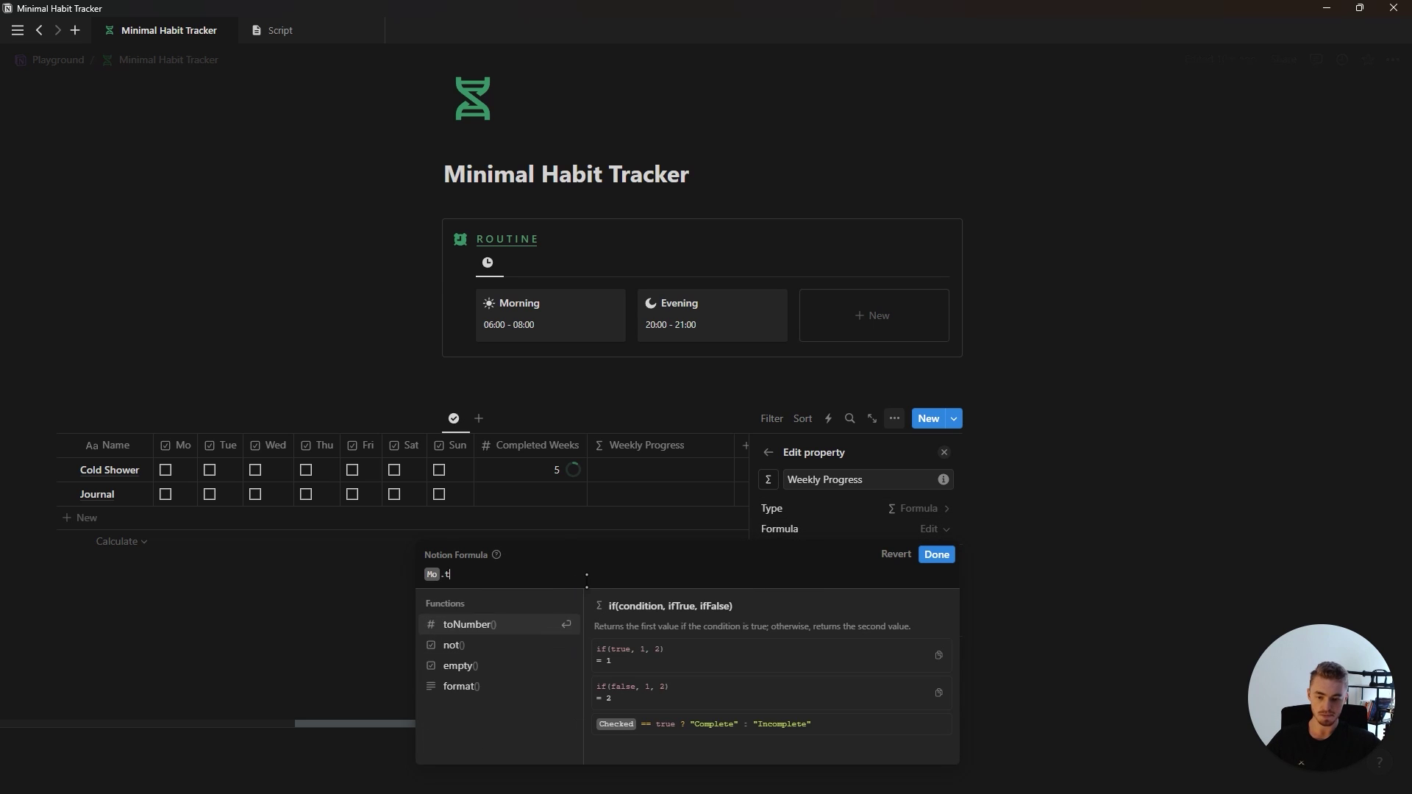
{"action": "type", "text": "oNumber() +"}
{"action": "key", "text": "shift+Return"}
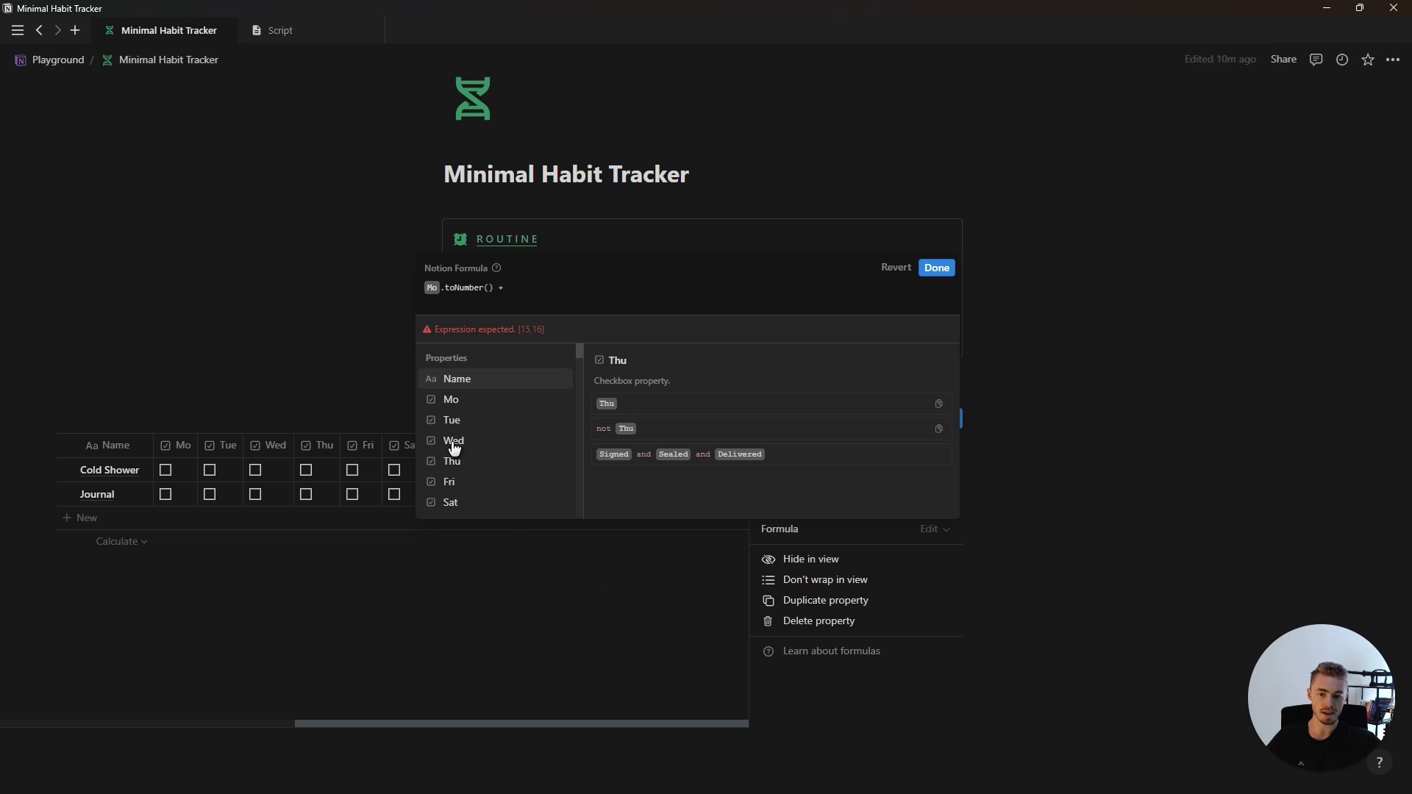
{"action": "left_click", "coordinate": [451, 419]}
{"action": "type", "text": ".t"}
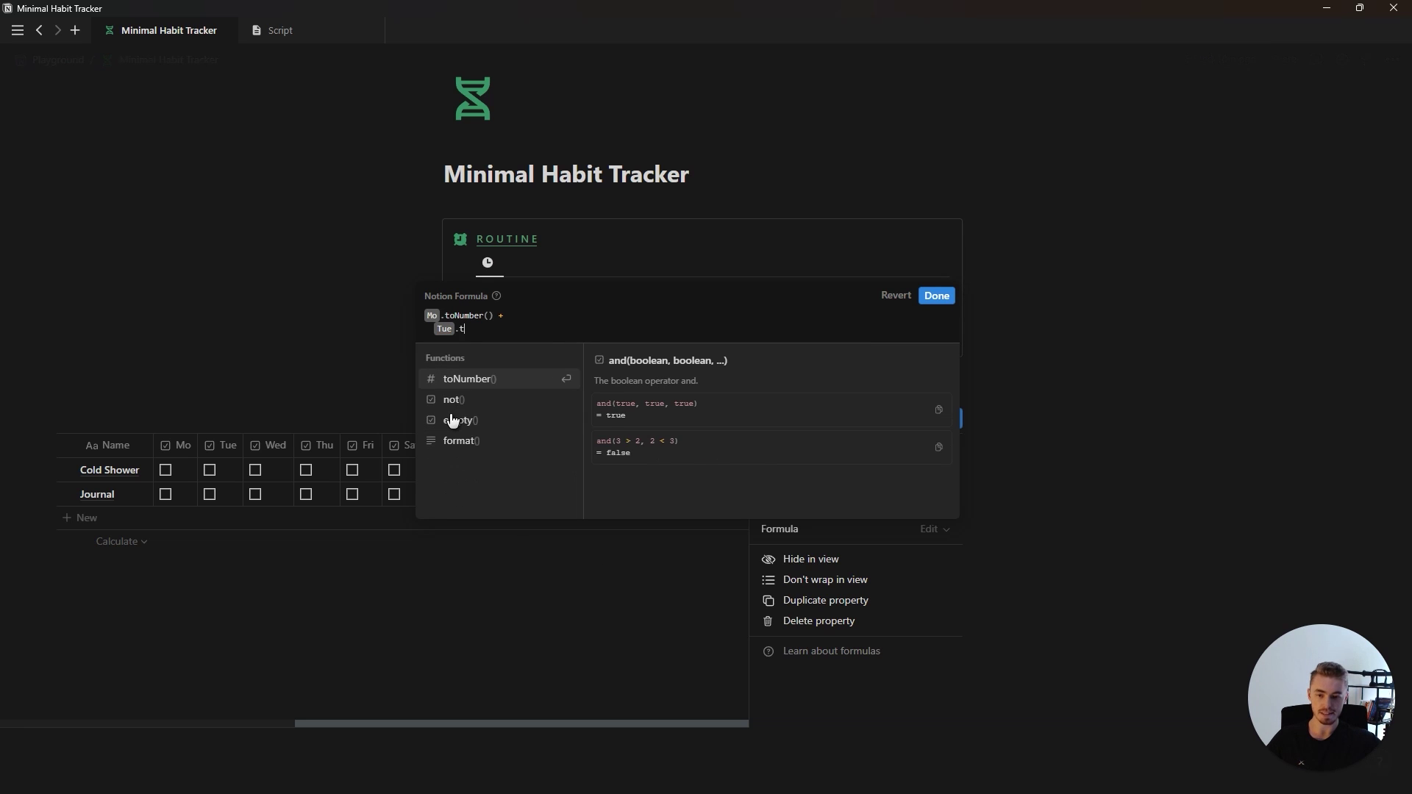
{"action": "type", "text": "oNumber() +"}
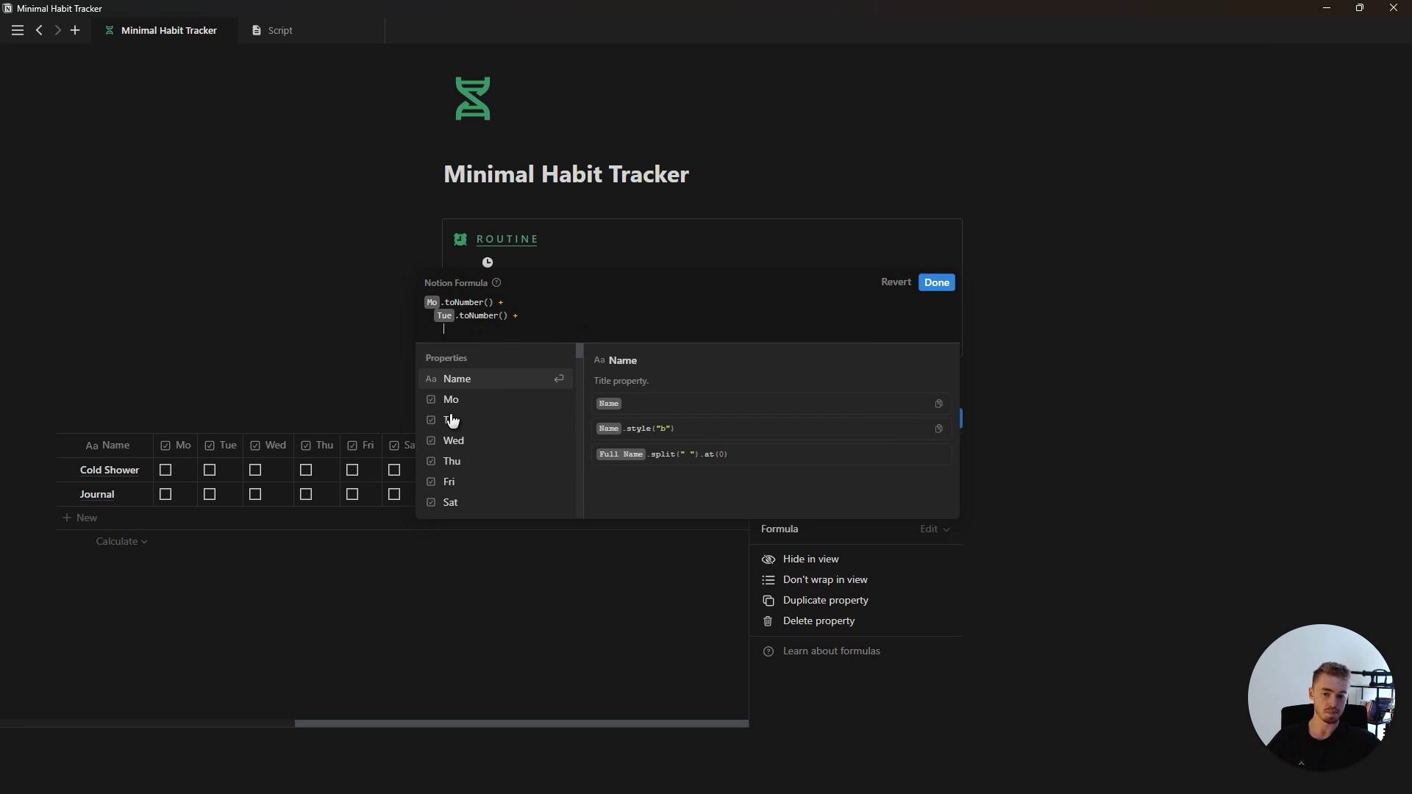
{"action": "left_click", "coordinate": [468, 440]}
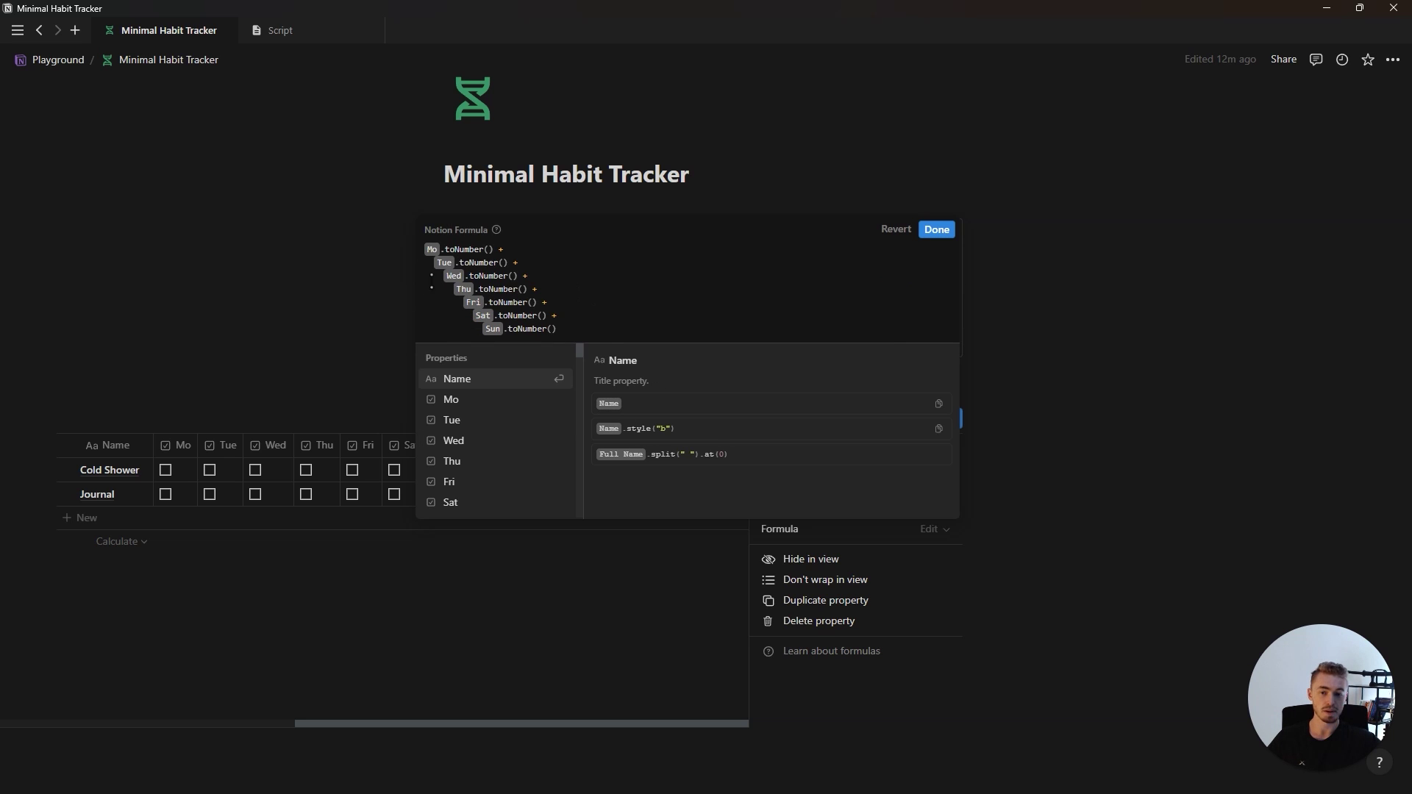
Divide the day sum by 7 and wrap it in round(...*100)/100 for two decimals
{"action": "left_click", "coordinate": [426, 249]}
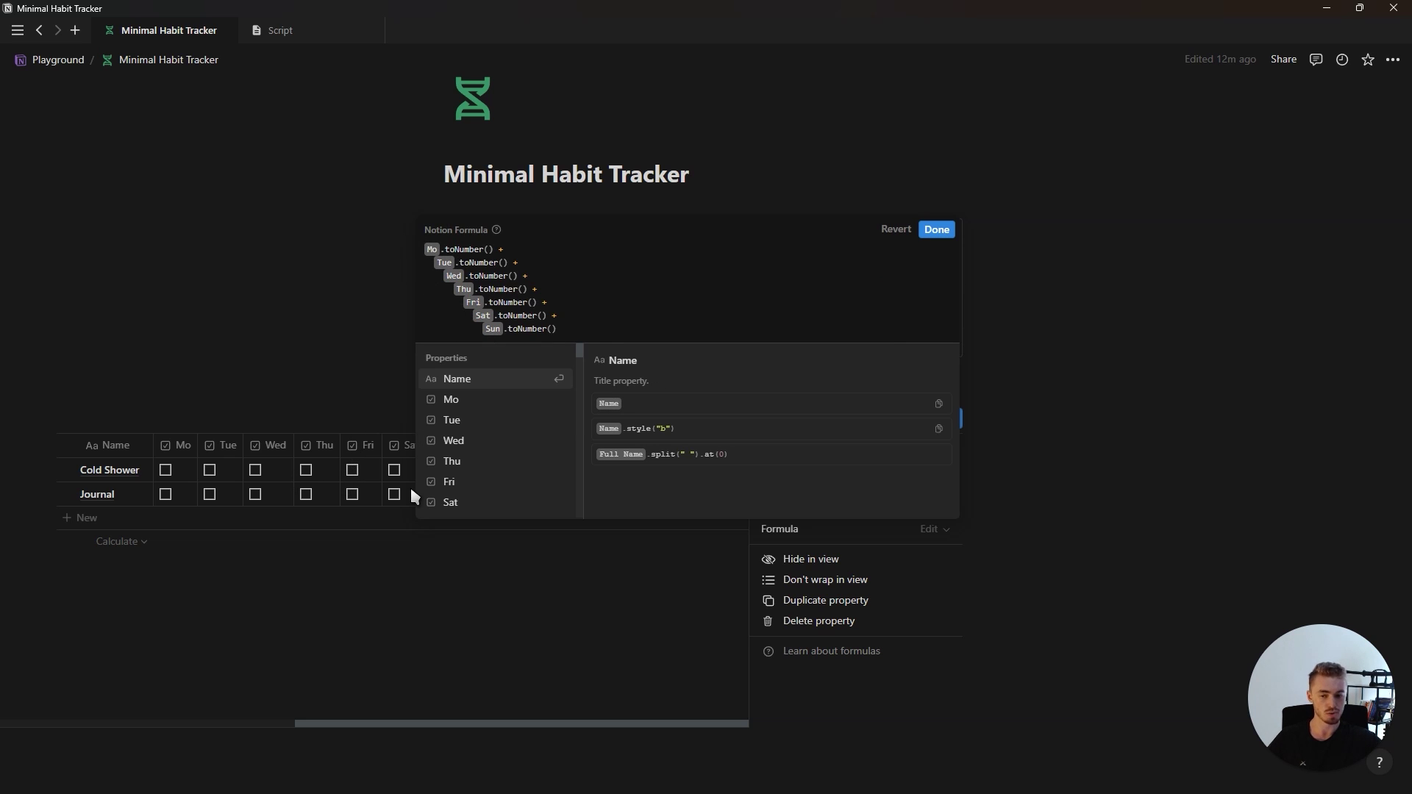
{"action": "key", "text": "Down"}
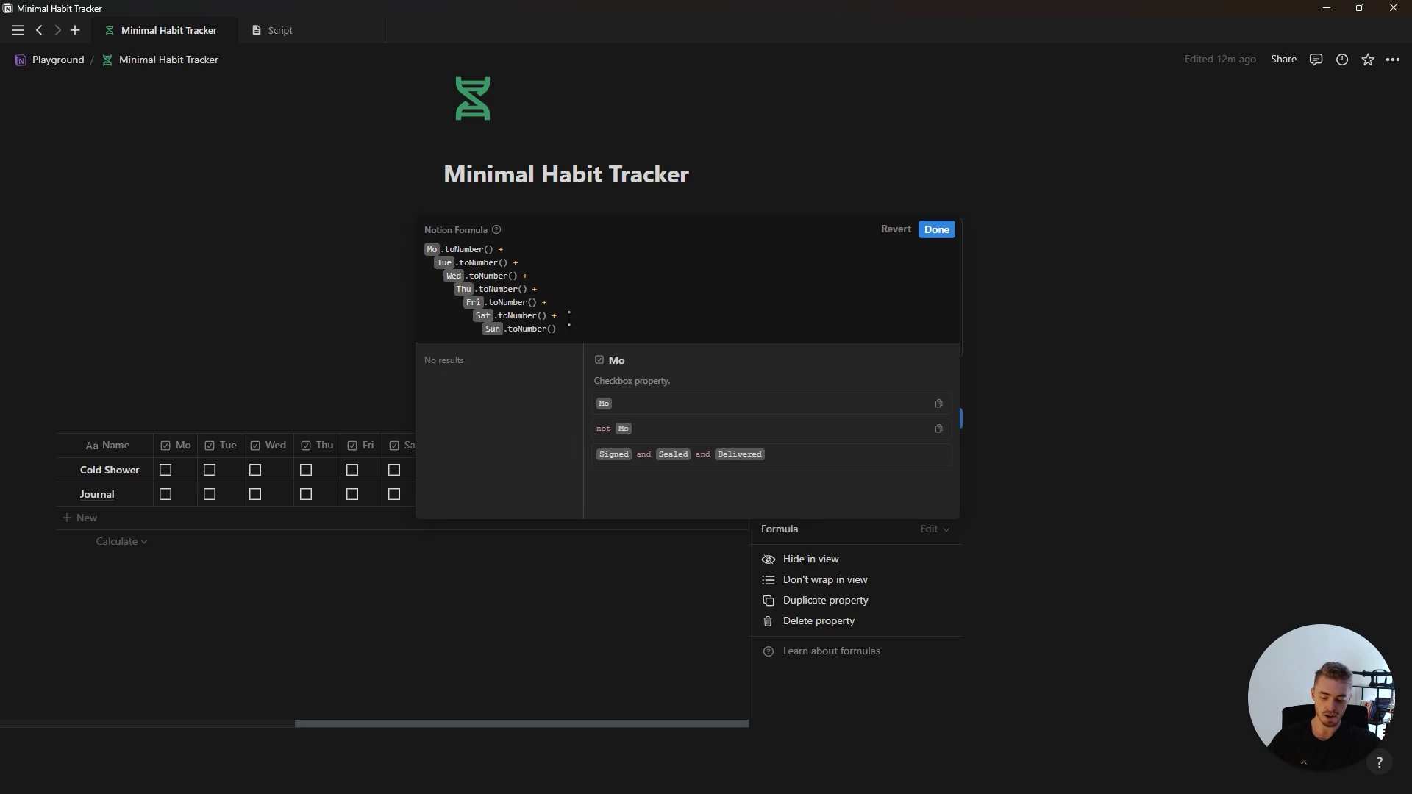
{"action": "type", "text": "())"}
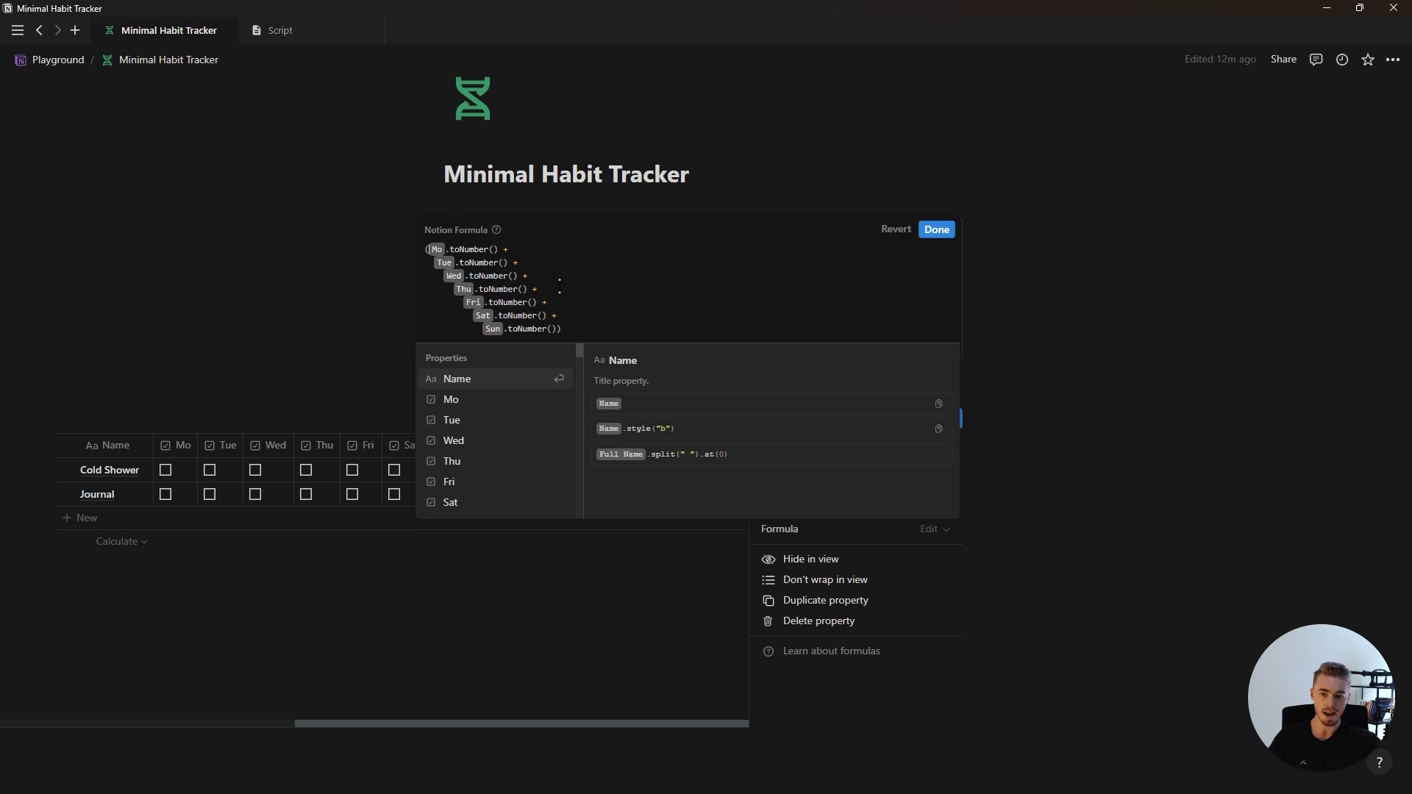
{"action": "type", "text": " /"}
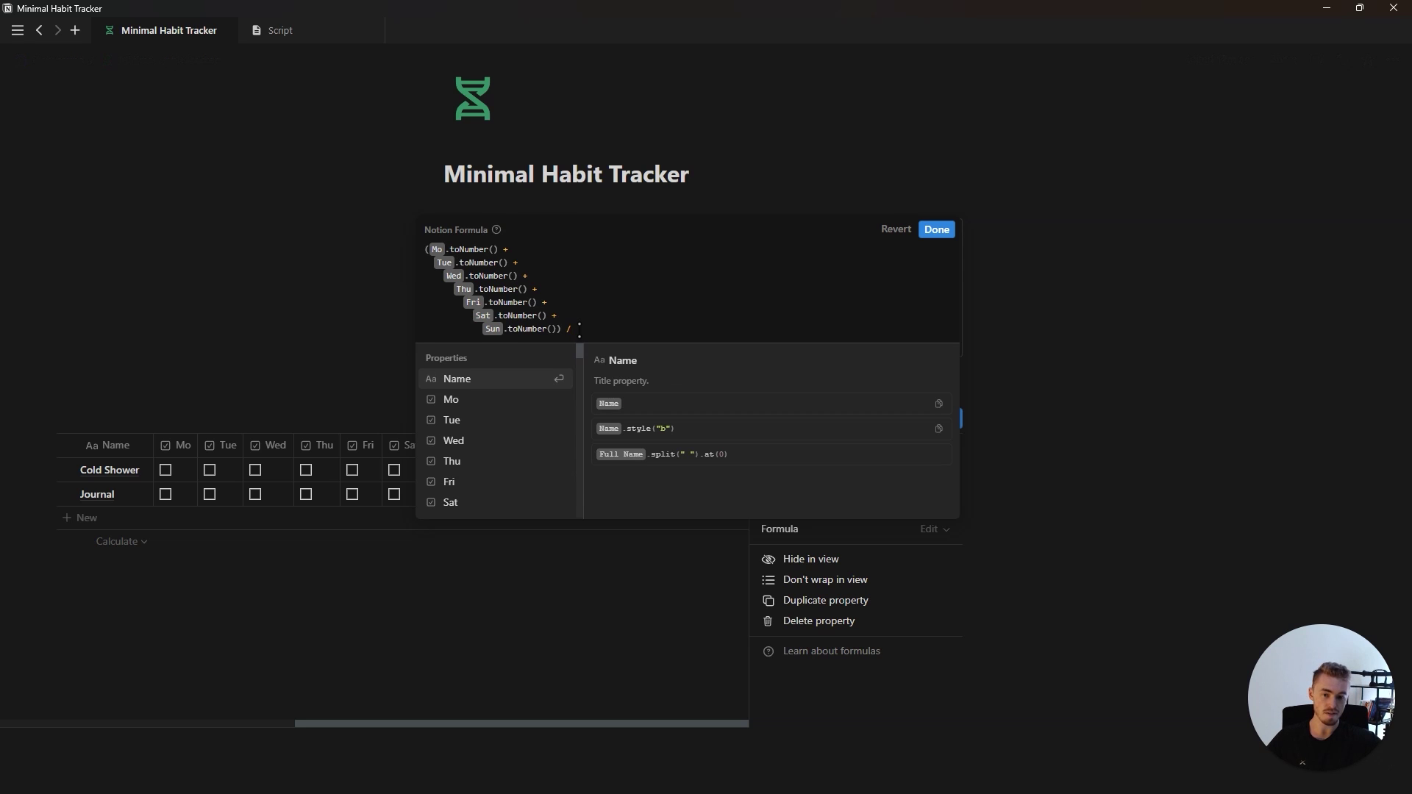
{"action": "type", "text": "7"}
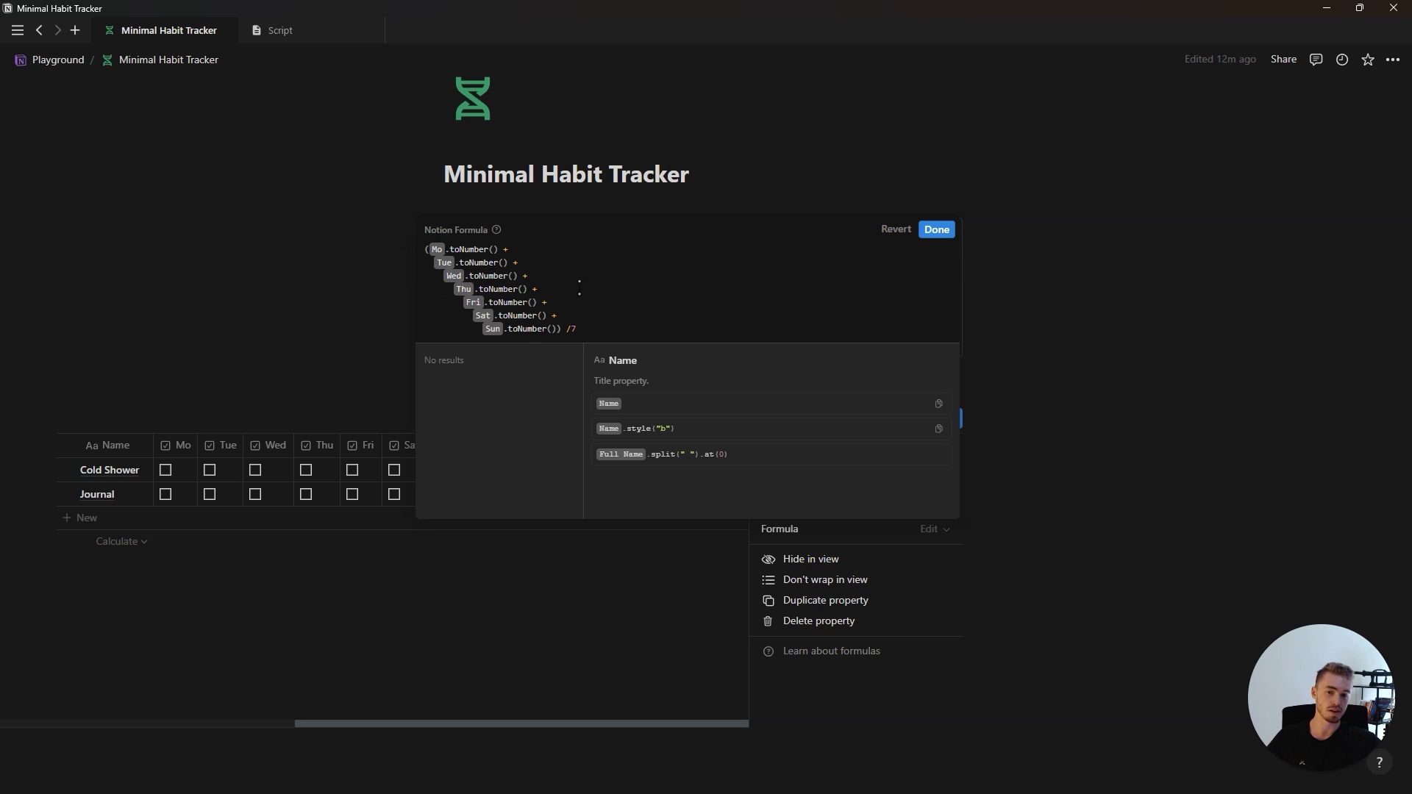
{"action": "key", "text": "Return"}
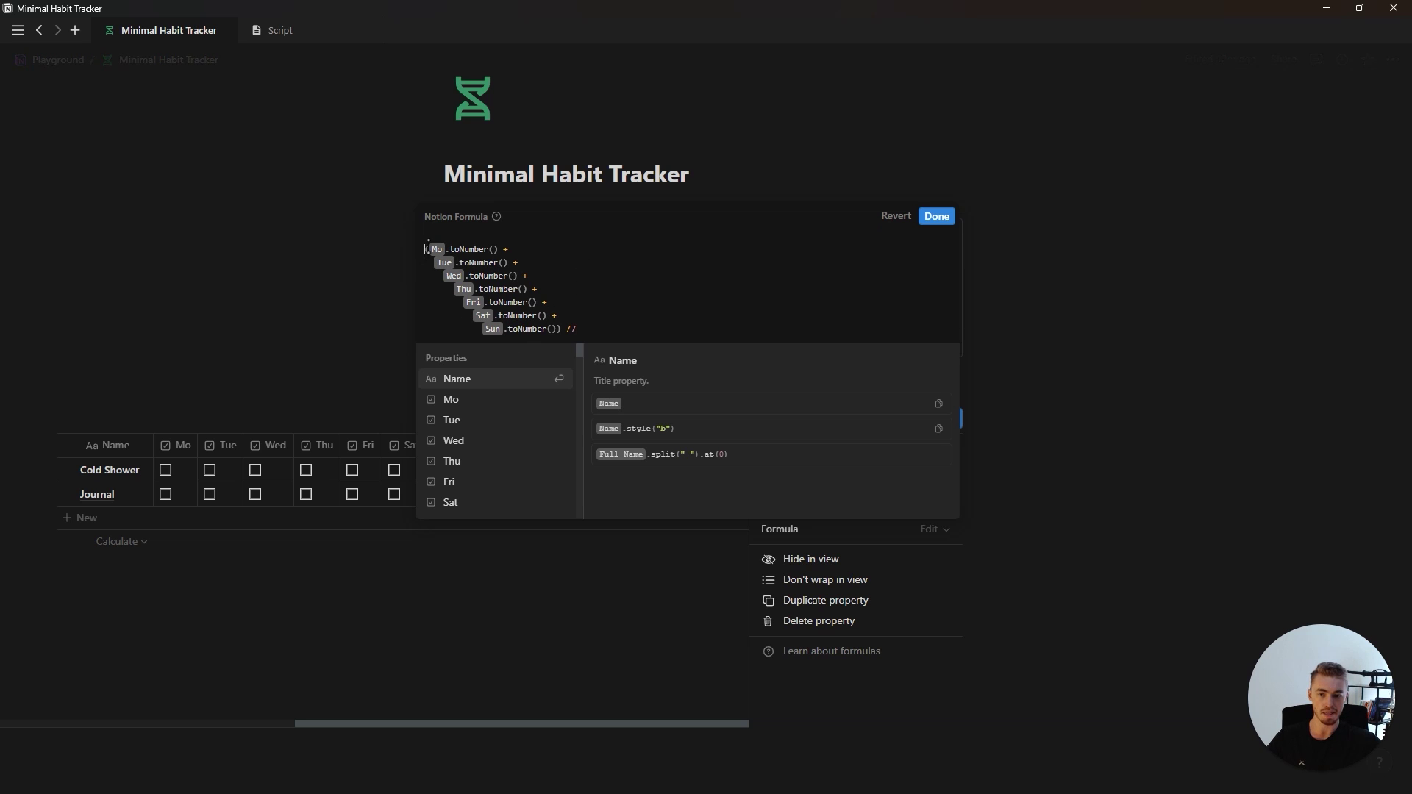
{"action": "type", "text": "round(("}
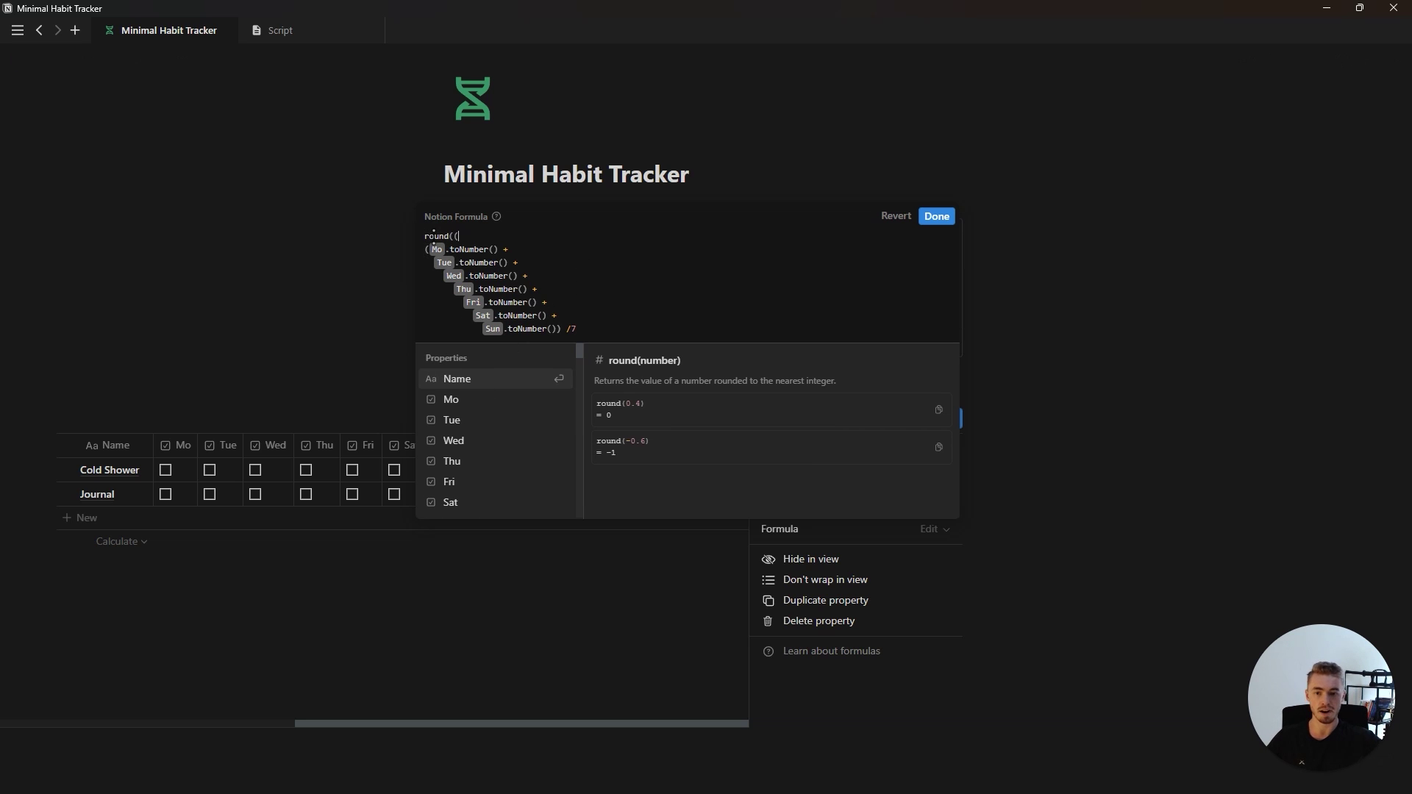
{"action": "left_click", "coordinate": [614, 303]}
{"action": "key", "text": "Return"}
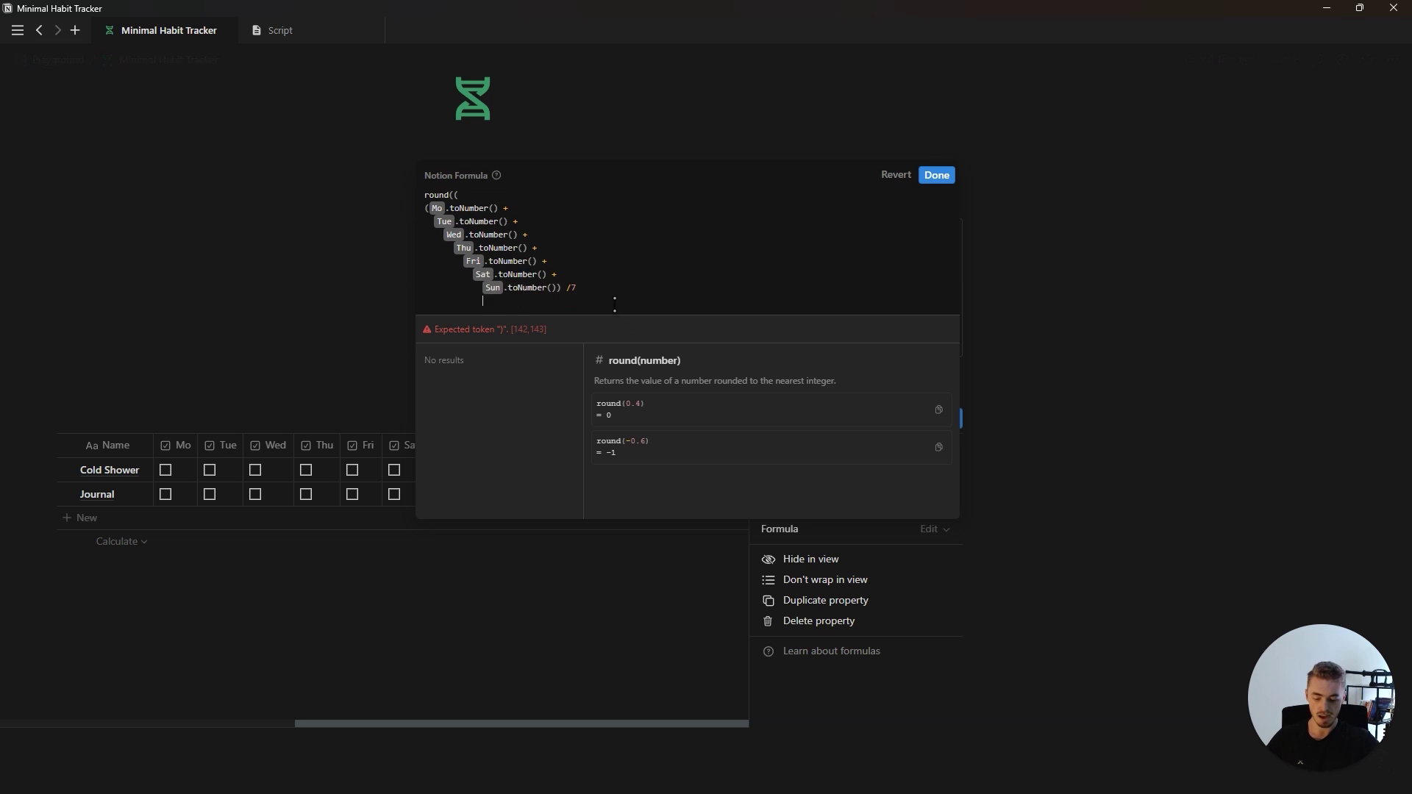
{"action": "type", "text": ")*10"}
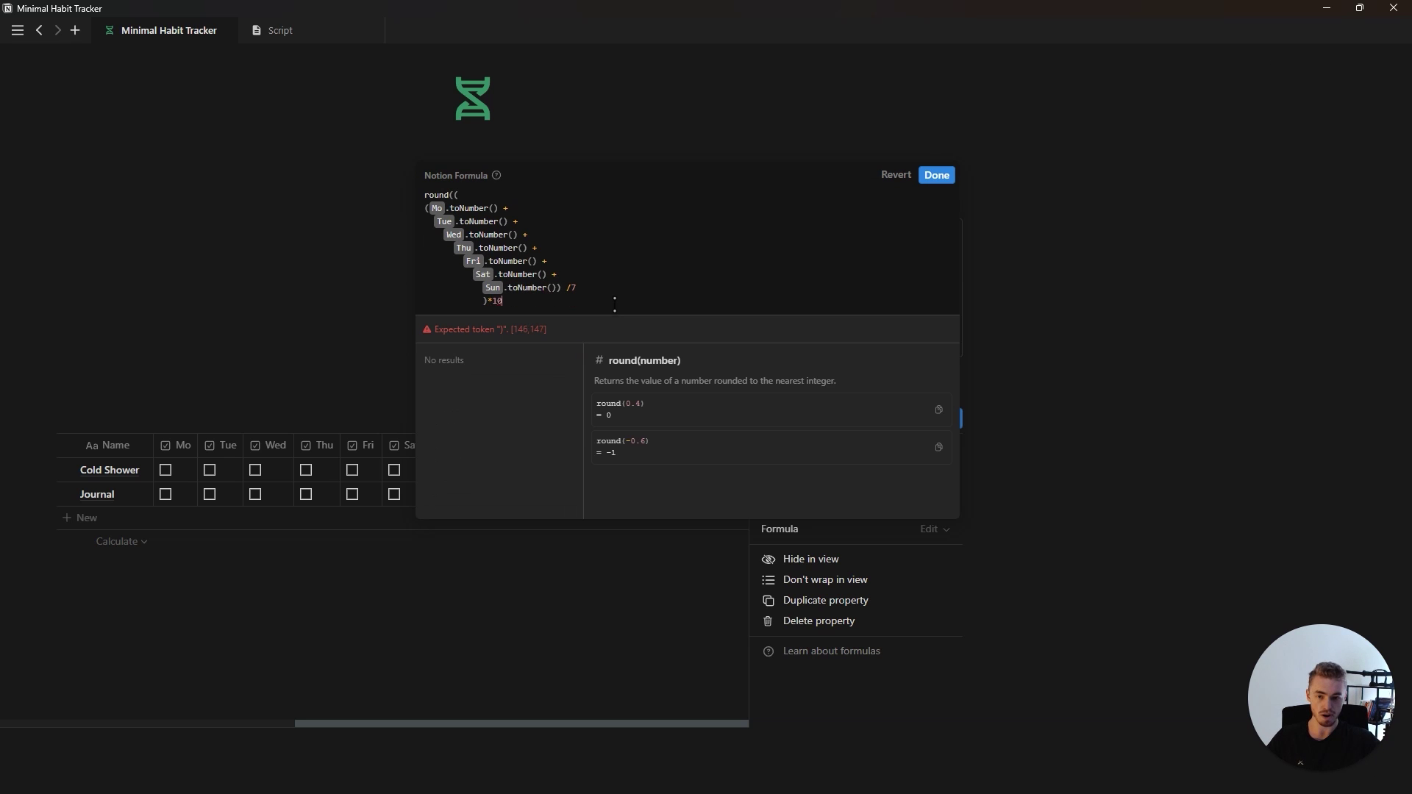
{"action": "type", "text": "0)/100"}
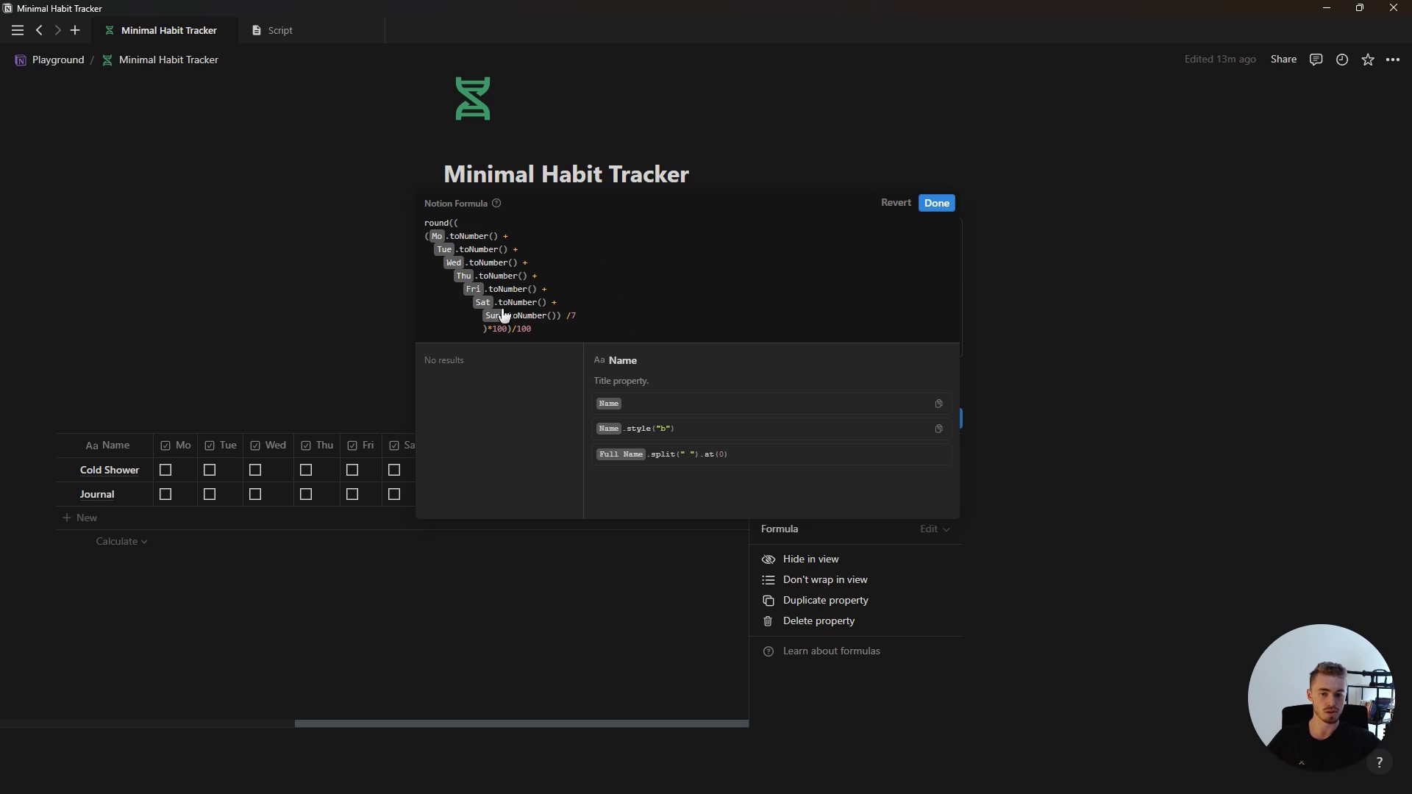
Display Weekly Progress as a percentage shown as a ring
{"action": "left_click", "coordinate": [938, 206]}
{"action": "left_click", "coordinate": [852, 551]}
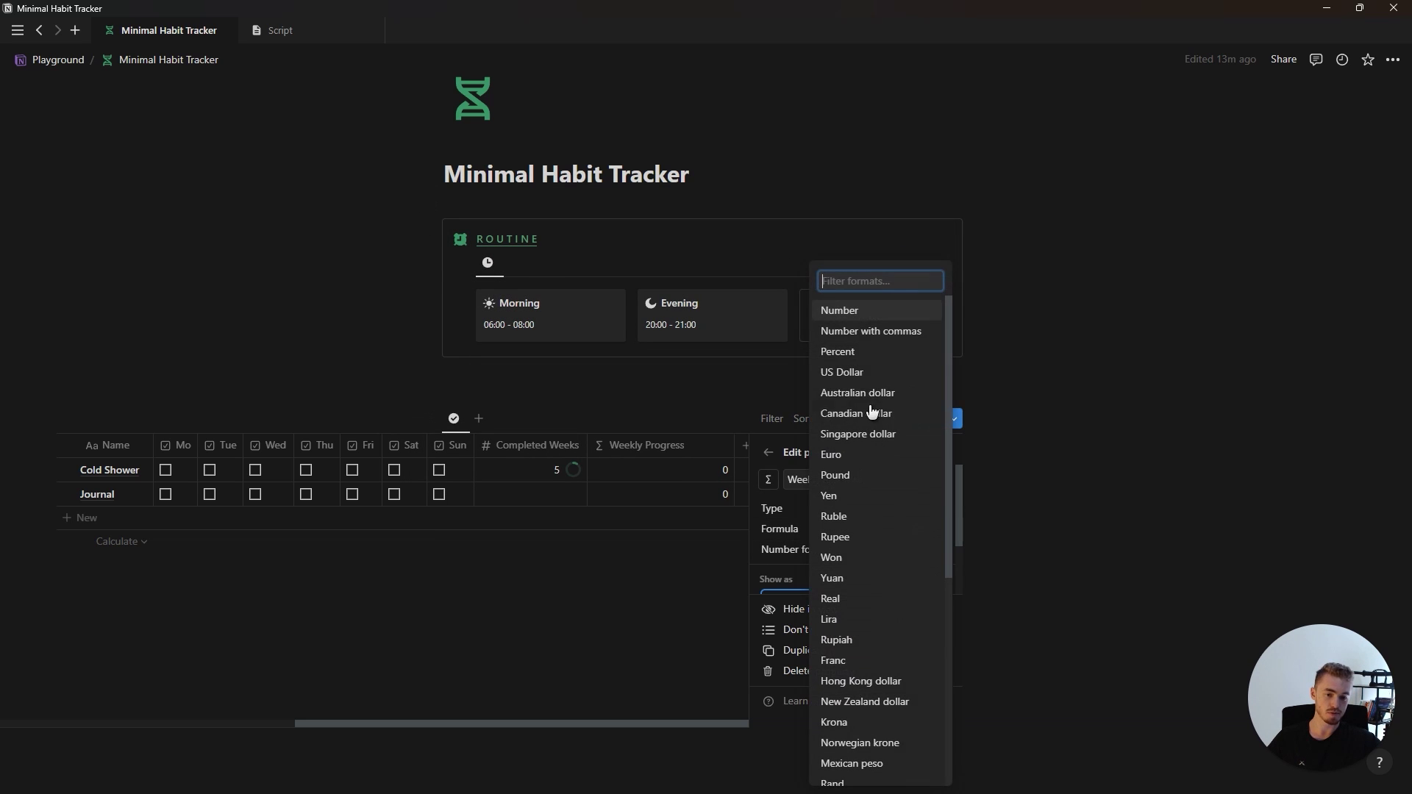
{"action": "left_click", "coordinate": [855, 355]}
{"action": "left_click", "coordinate": [934, 542]}
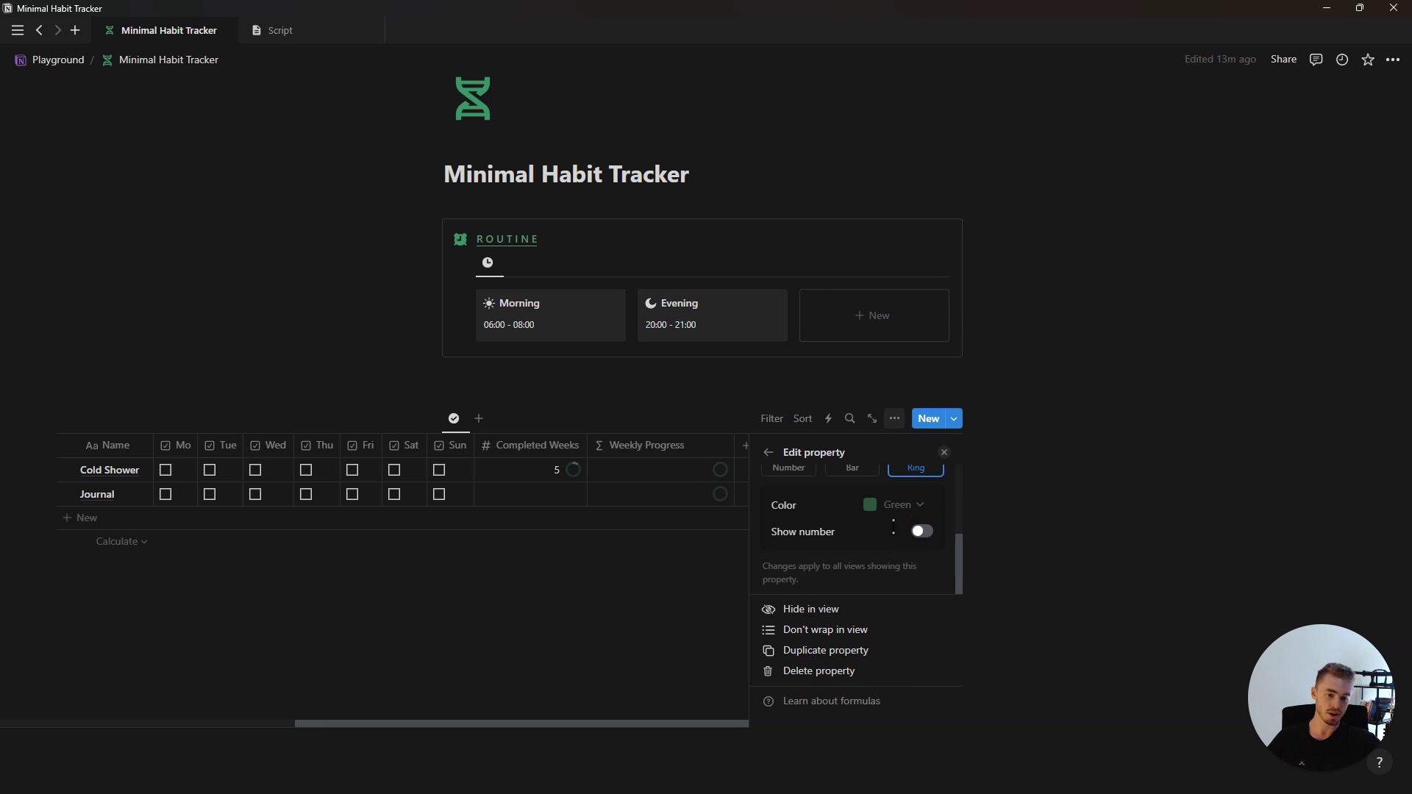
{"action": "left_click", "coordinate": [729, 494]}
Tick Cold Shower's Monday checkbox and begin adding another habits property
{"action": "left_click", "coordinate": [460, 470]}
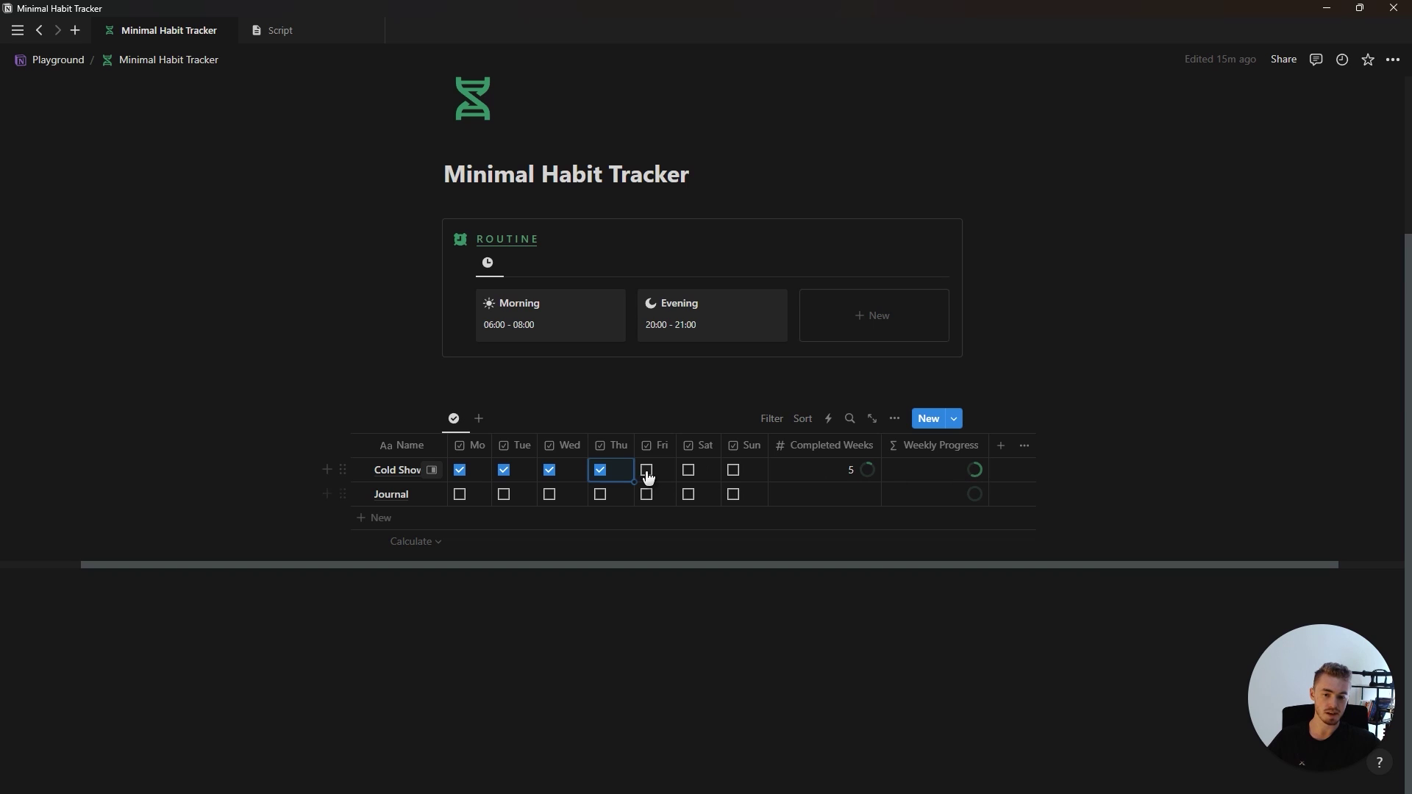
{"action": "scroll", "coordinate": [956, 463], "scroll_direction": "right", "scroll_amount": 2}
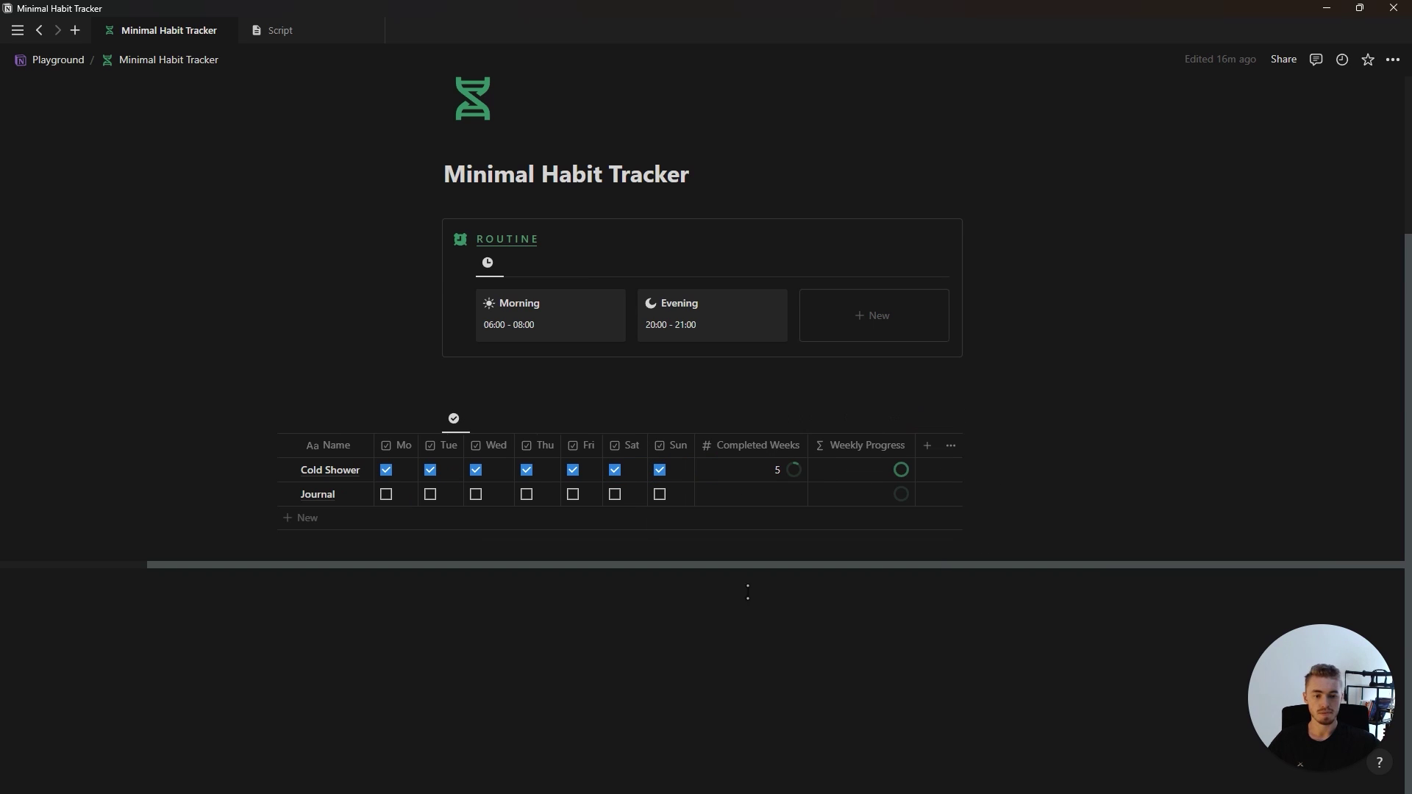
{"action": "left_click", "coordinate": [931, 446]}
Create a Routine relation property linked to the Routine database, also shown on Routine pages
{"action": "type", "text": "re"}
{"action": "left_click", "coordinate": [815, 542]}
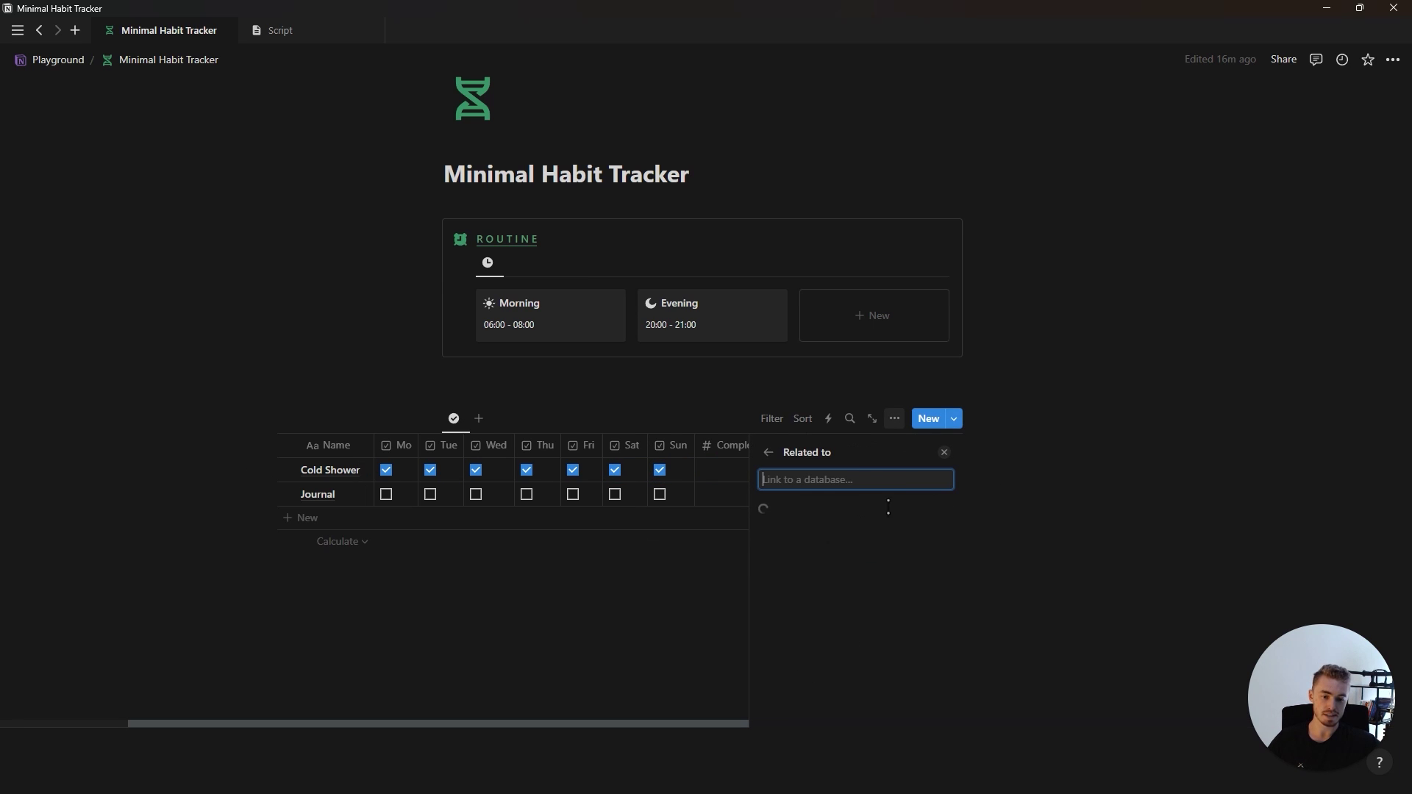
{"action": "left_click", "coordinate": [820, 555]}
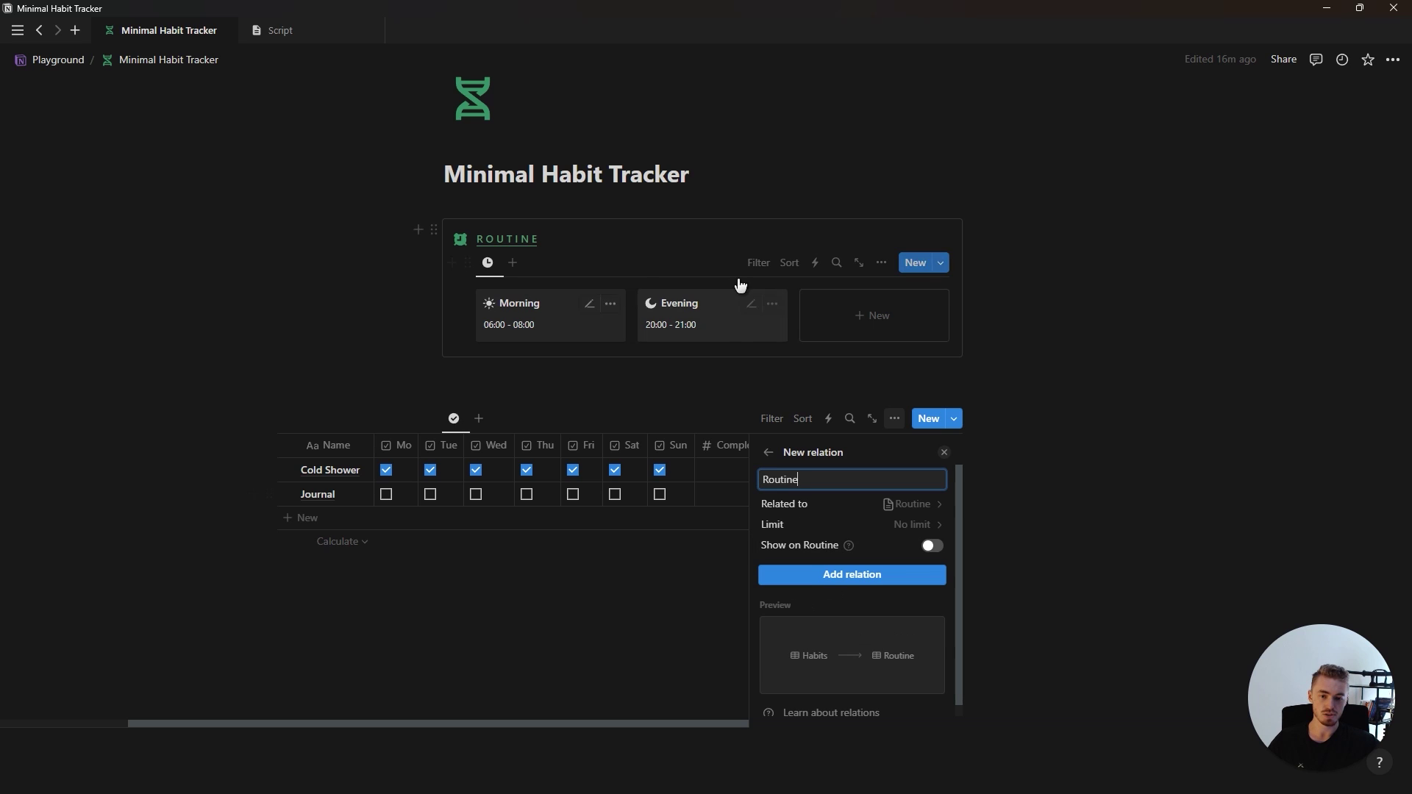
{"action": "left_click", "coordinate": [880, 547]}
{"action": "left_click", "coordinate": [852, 626]}
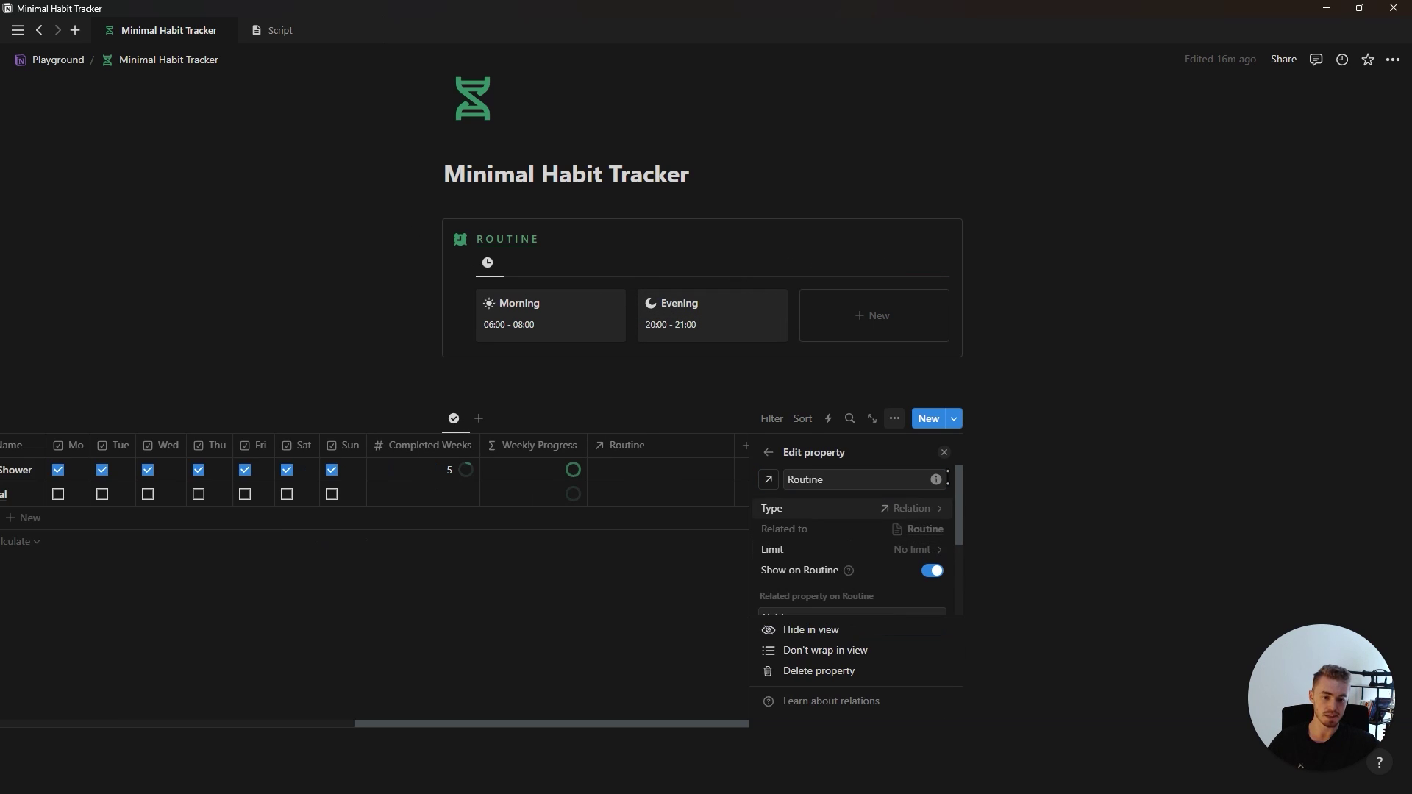
{"action": "left_click", "coordinate": [944, 452]}
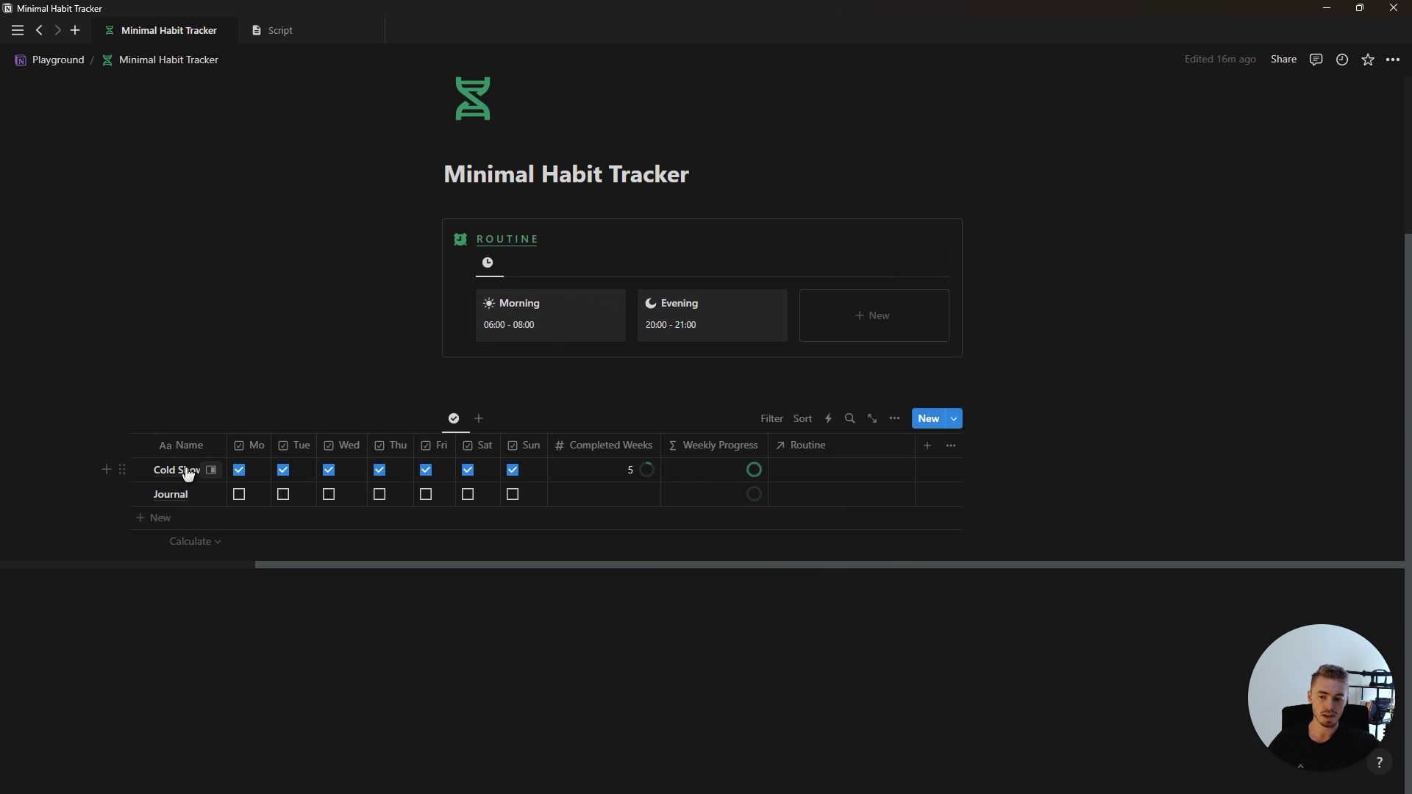
Set Cold Shower's routine to Morning and Journal's routine to Evening
{"action": "left_click", "coordinate": [817, 469]}
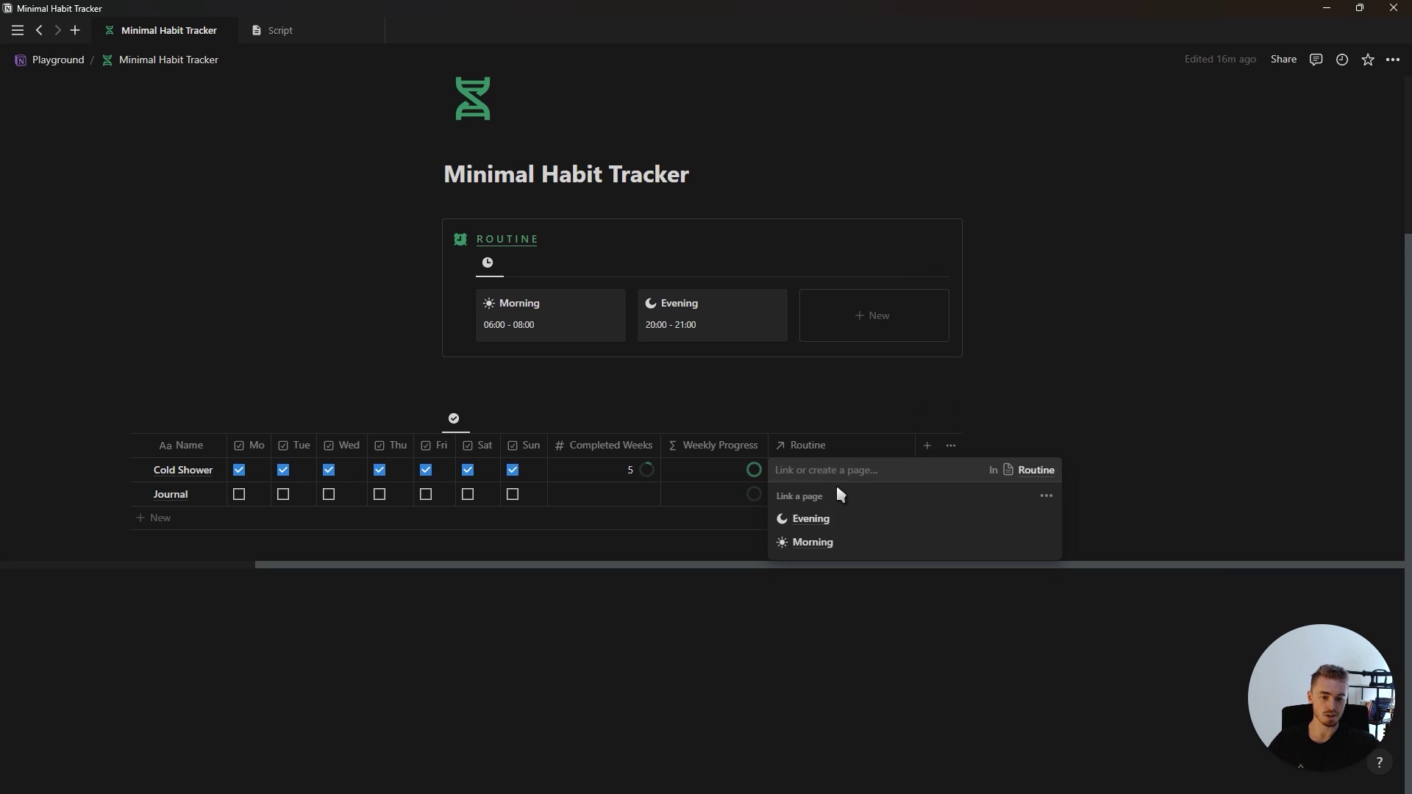
{"action": "left_click", "coordinate": [813, 543]}
{"action": "left_click", "coordinate": [757, 489]}
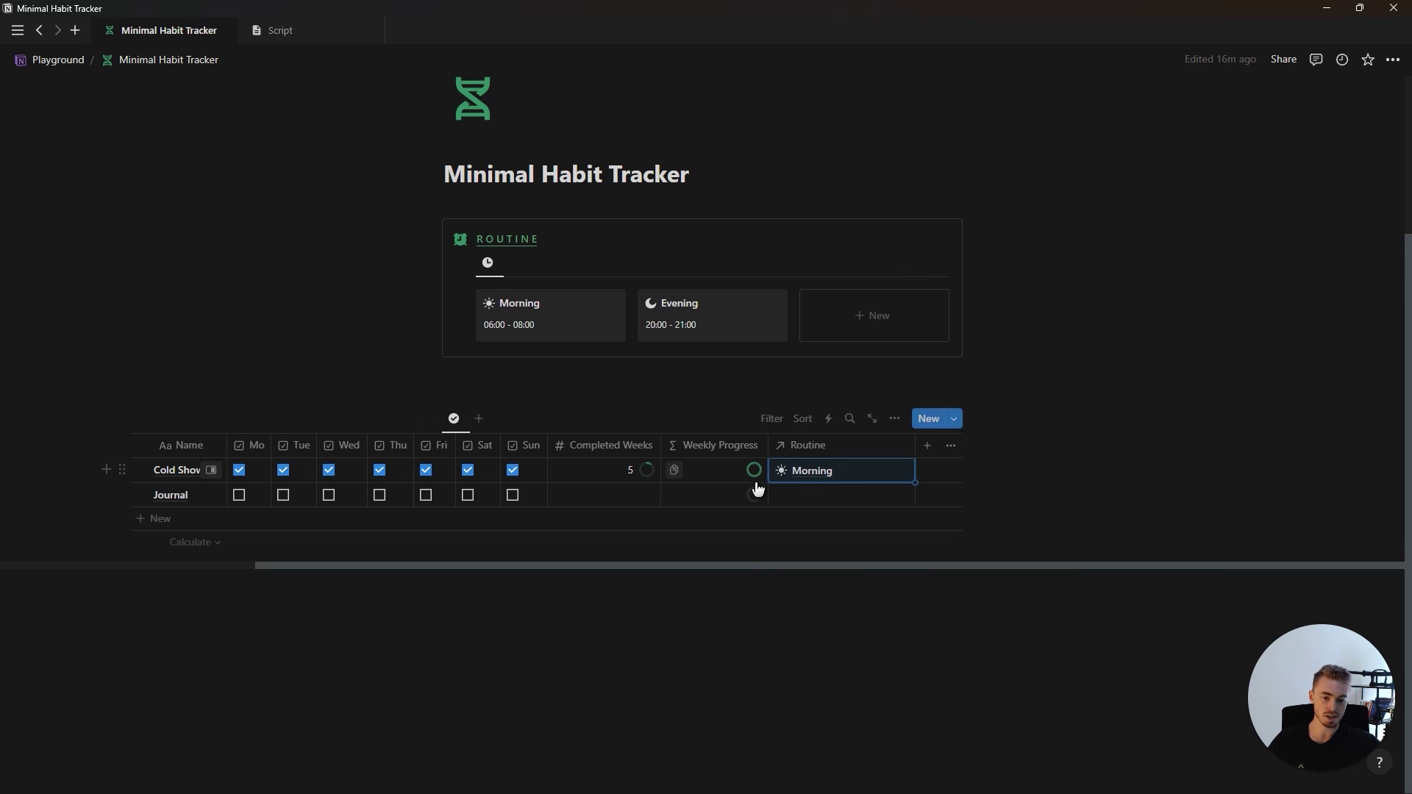
{"action": "left_click", "coordinate": [800, 495]}
{"action": "left_click", "coordinate": [804, 544]}
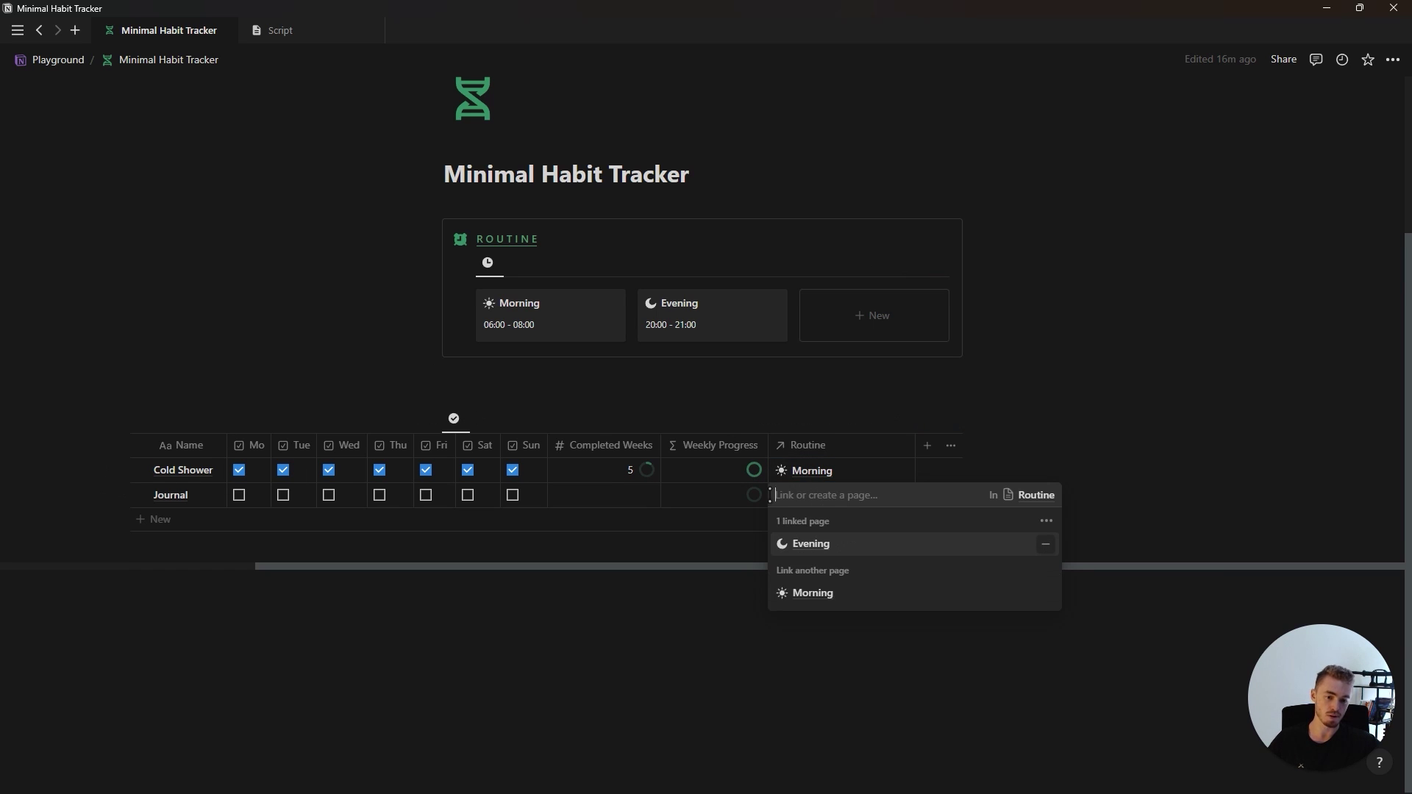
{"action": "left_click", "coordinate": [754, 500]}
{"action": "scroll", "coordinate": [765, 621], "scroll_direction": "left", "scroll_amount": 3}
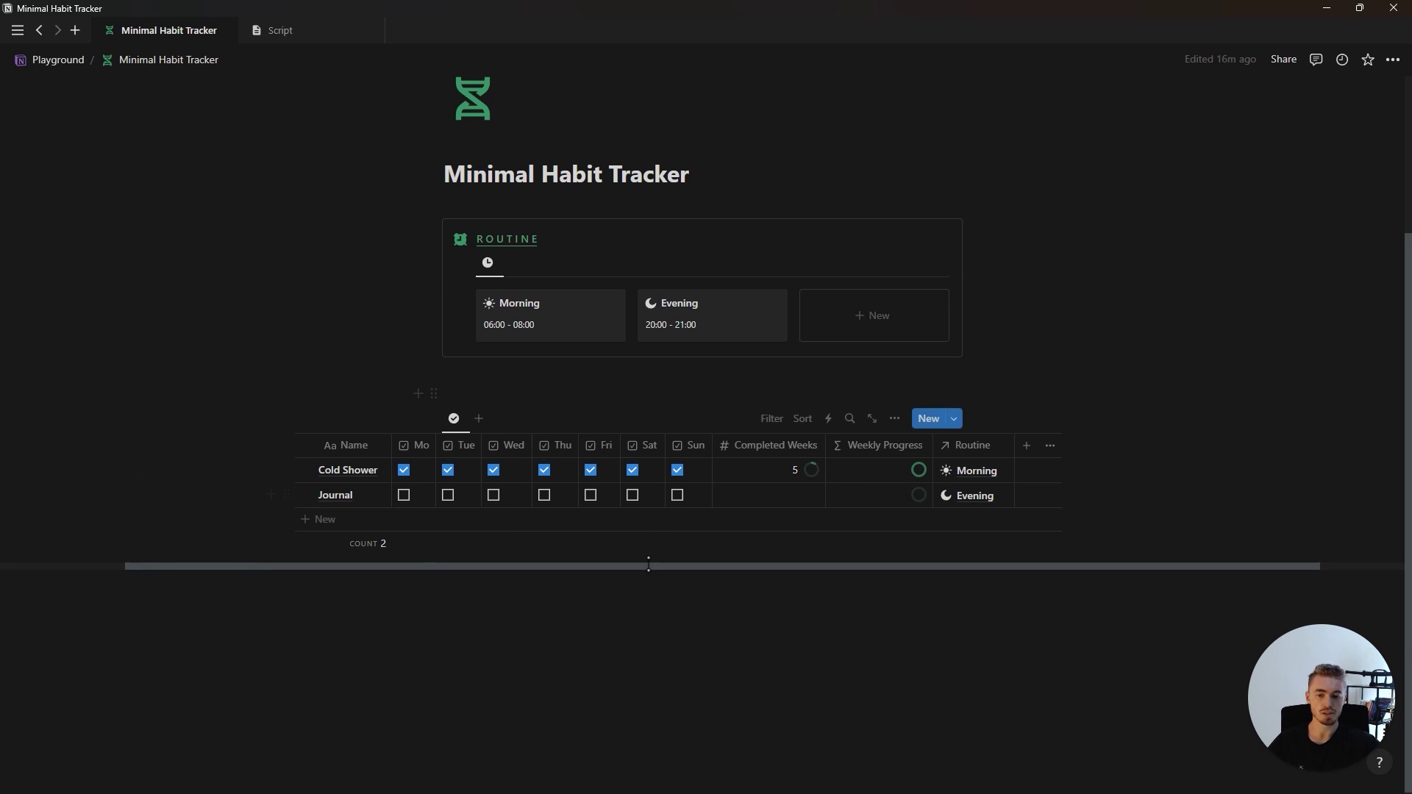
{"action": "left_click", "coordinate": [894, 418]}
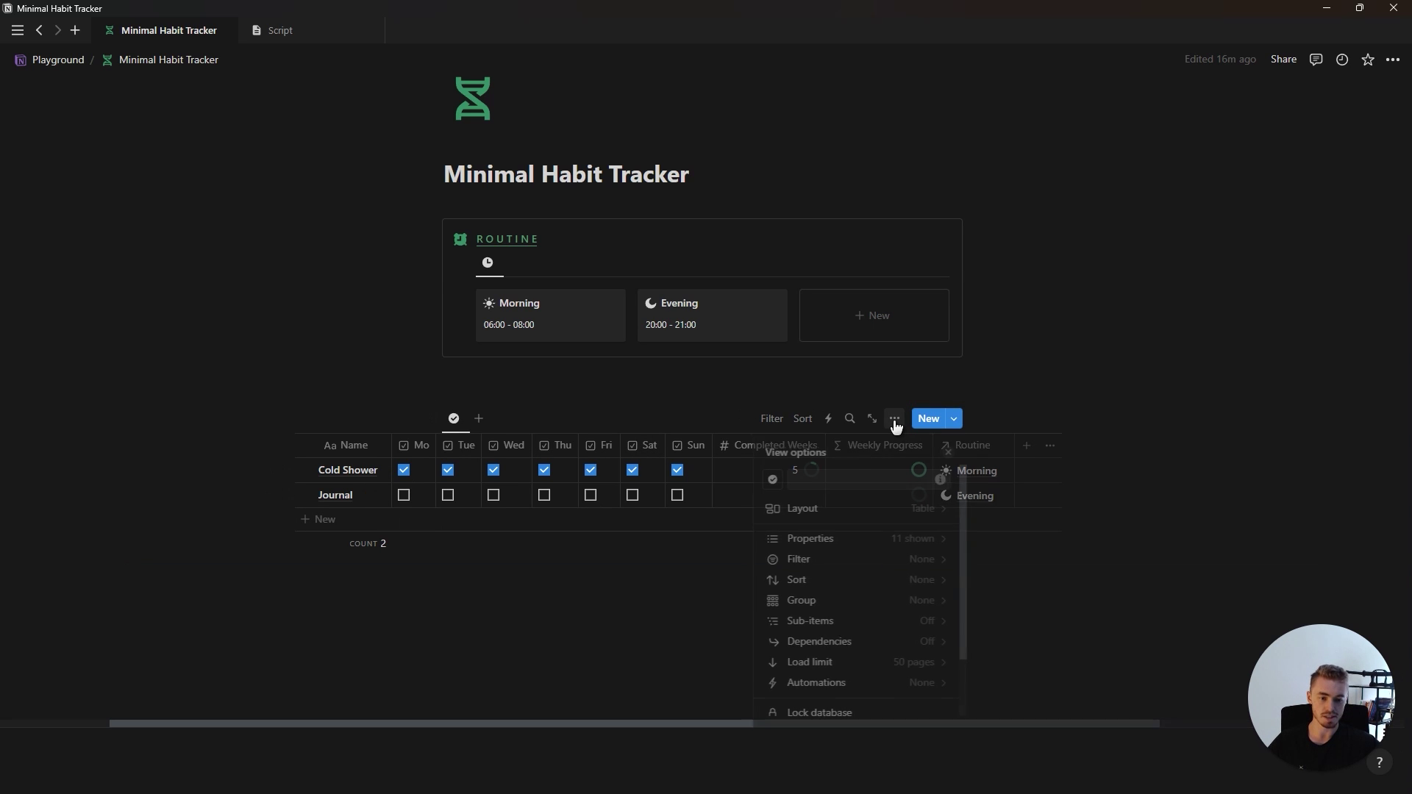
Switch the habits view to a List layout
{"action": "left_click", "coordinate": [816, 519]}
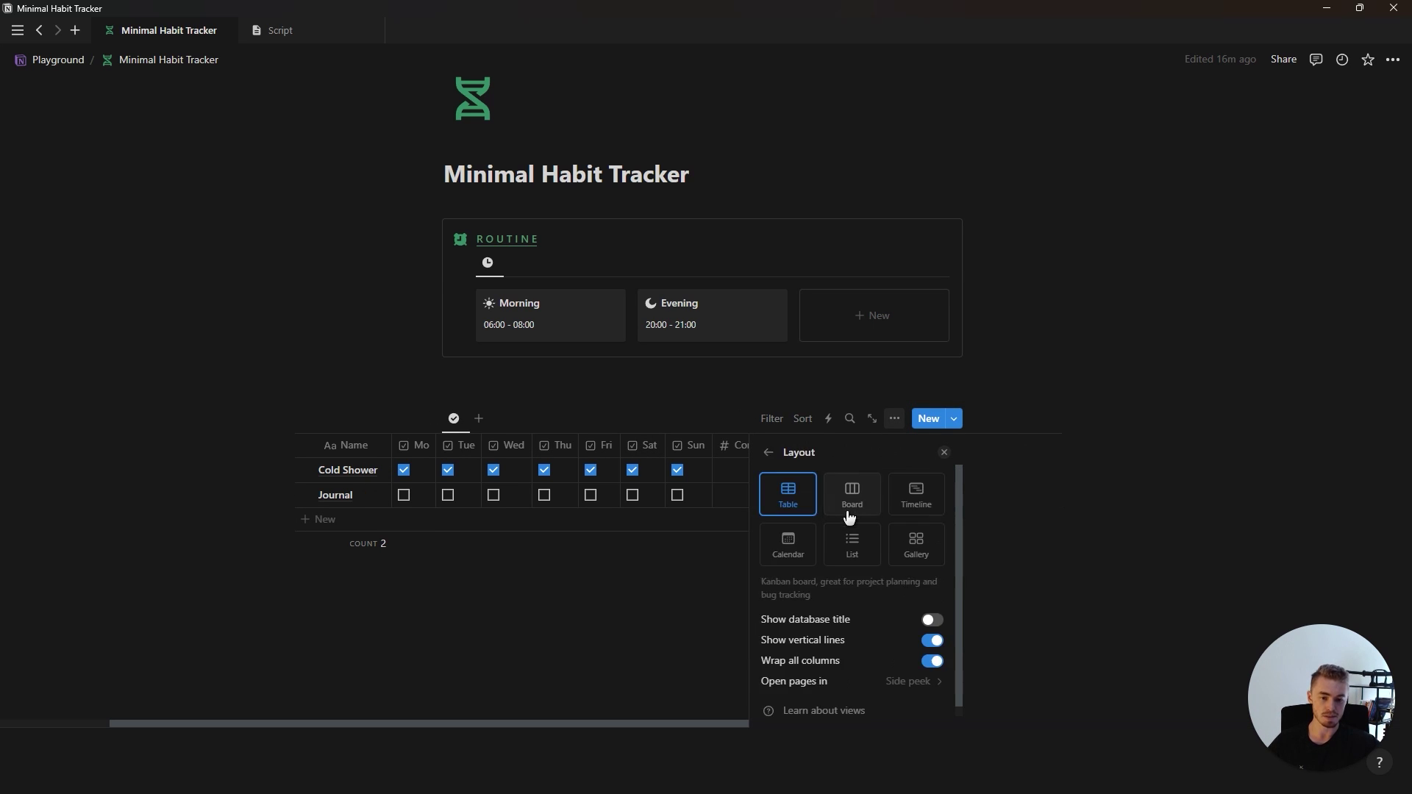
{"action": "left_click", "coordinate": [864, 556]}
{"action": "left_click", "coordinate": [946, 453]}
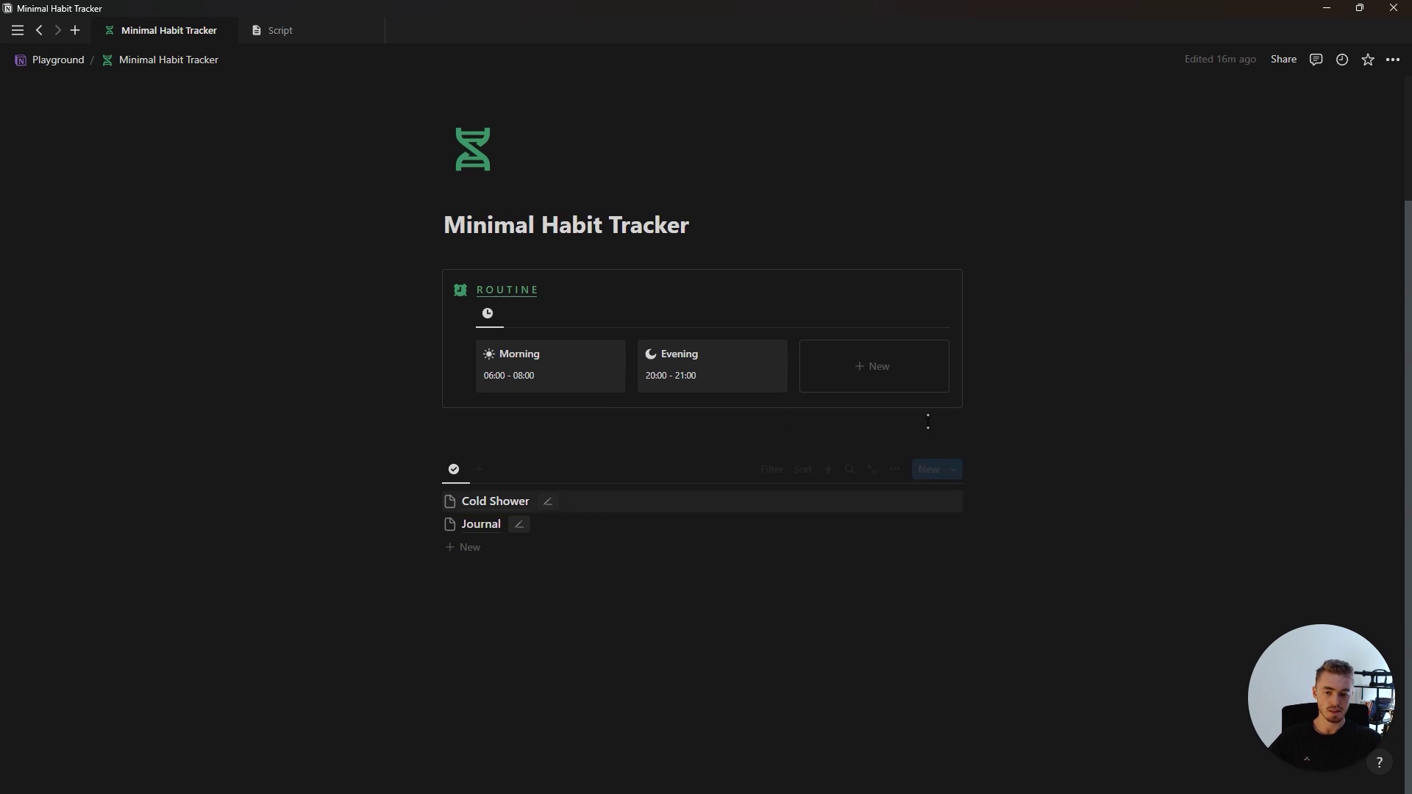
Show all properties except Routine, with the day checkboxes ordered Mo through Sun
{"action": "left_click", "coordinate": [894, 473]}
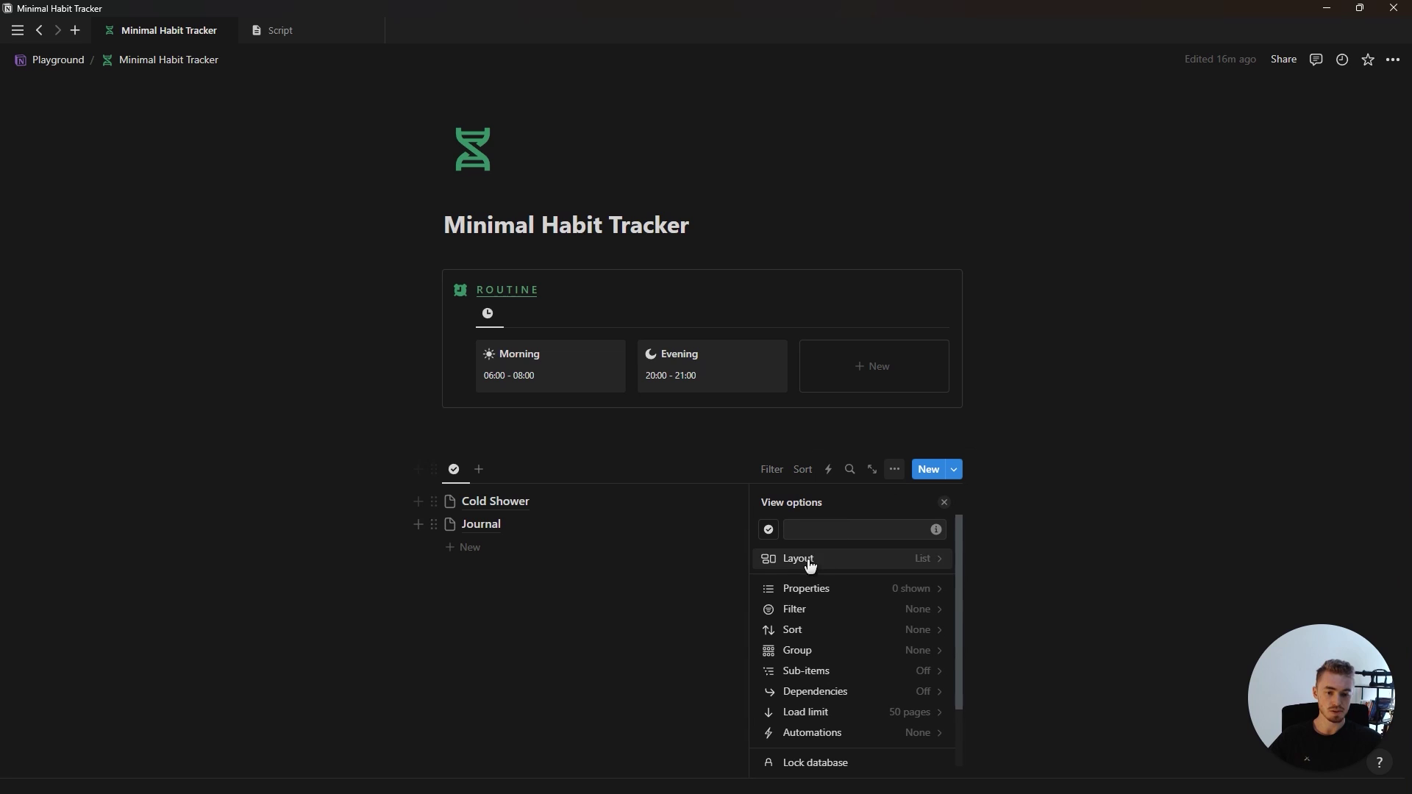
{"action": "left_click", "coordinate": [851, 596]}
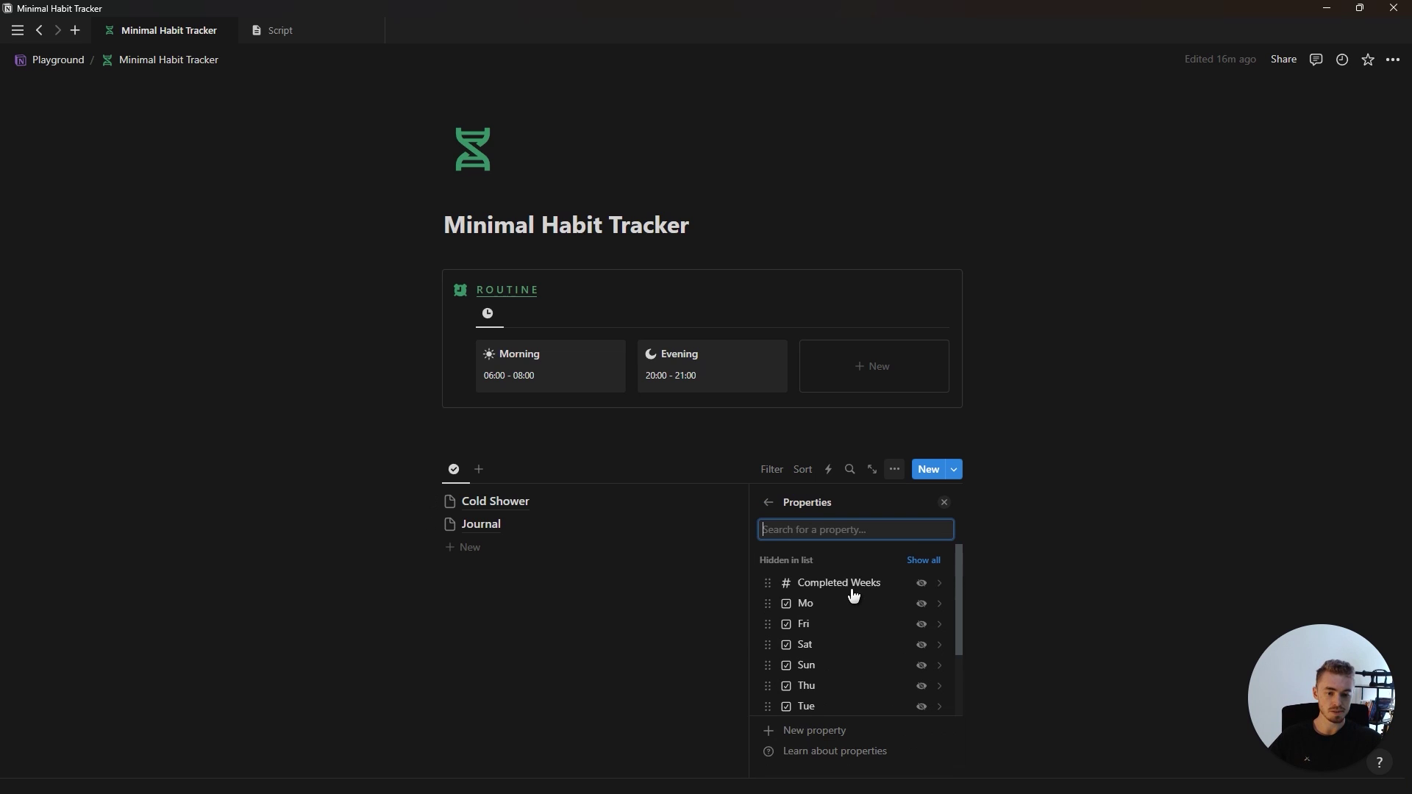
{"action": "left_click", "coordinate": [923, 561]}
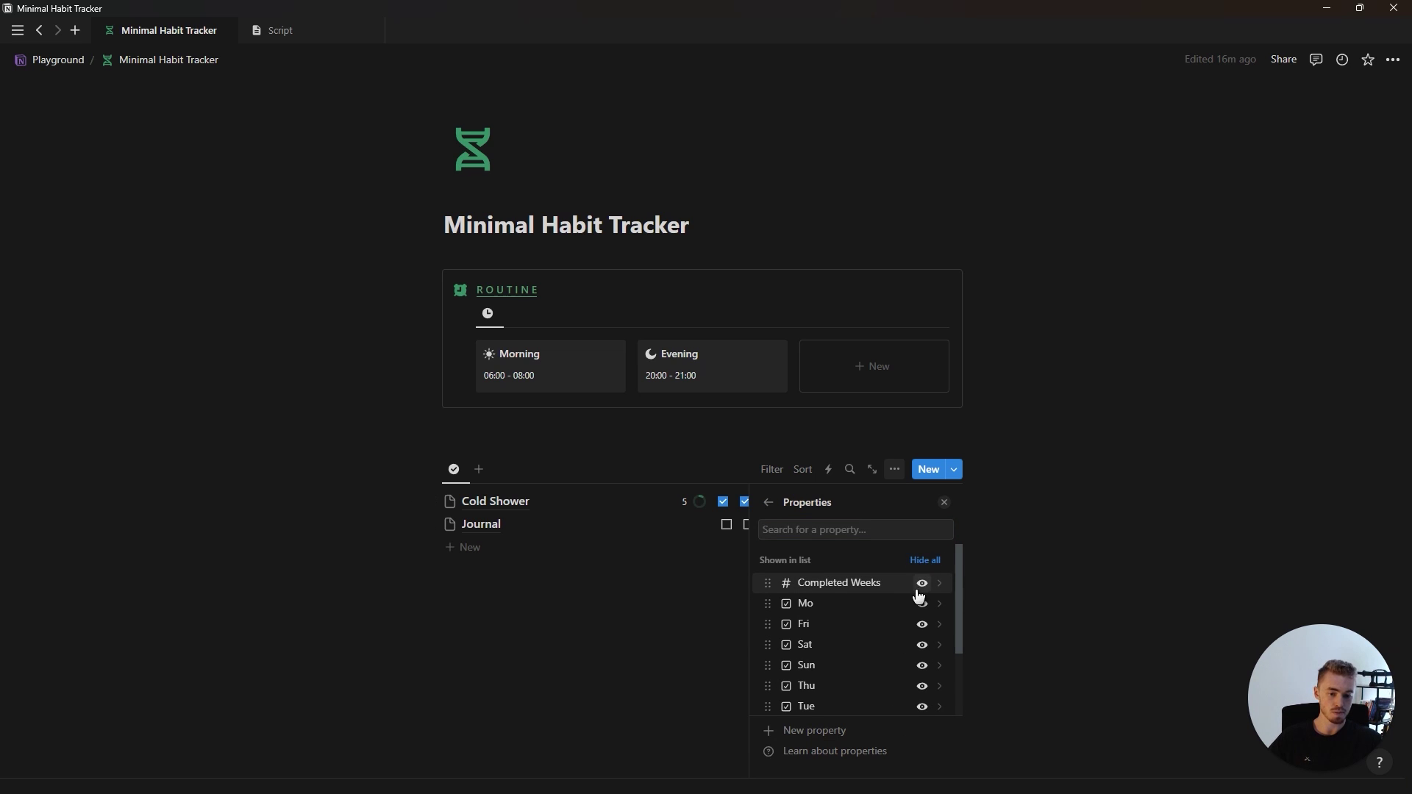
{"action": "scroll", "coordinate": [920, 610], "scroll_direction": "down", "scroll_amount": 2}
{"action": "left_click", "coordinate": [923, 695]}
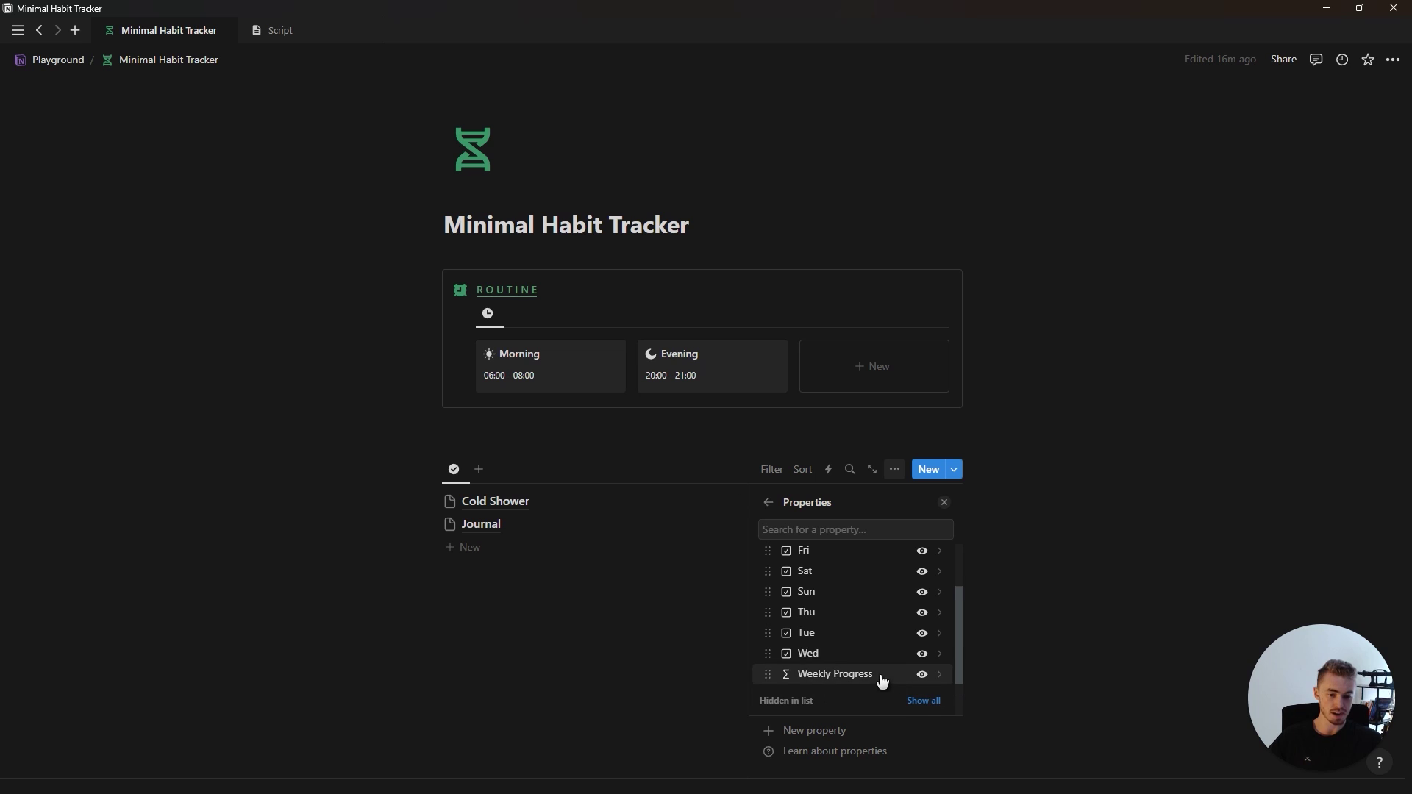
{"action": "scroll", "coordinate": [807, 647], "scroll_direction": "up", "scroll_amount": 3}
{"action": "left_click_drag", "start_coordinate": [772, 626], "coordinate": [809, 645]}
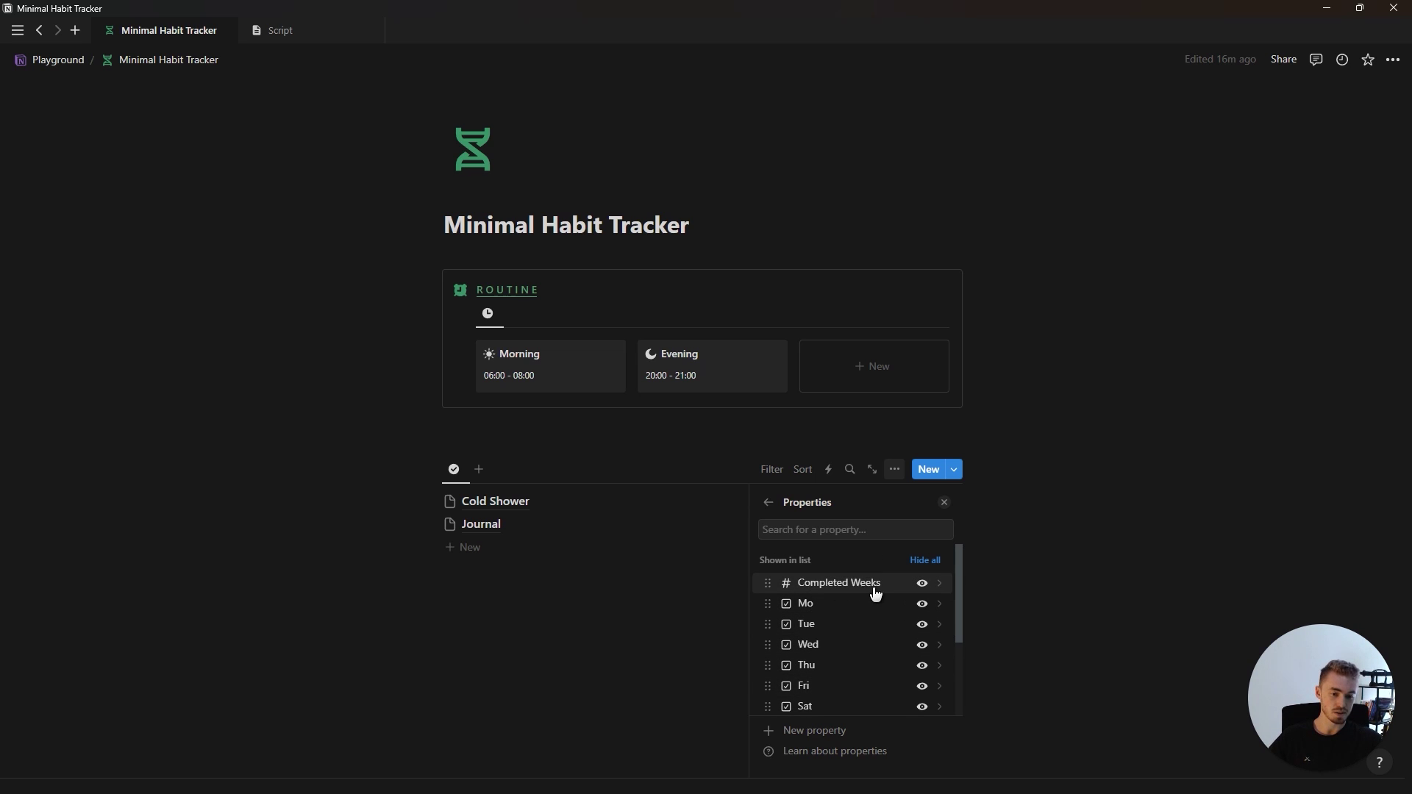
{"action": "scroll", "coordinate": [846, 646], "scroll_direction": "down", "scroll_amount": 1}
{"action": "scroll", "coordinate": [846, 646], "scroll_direction": "down", "scroll_amount": 1}
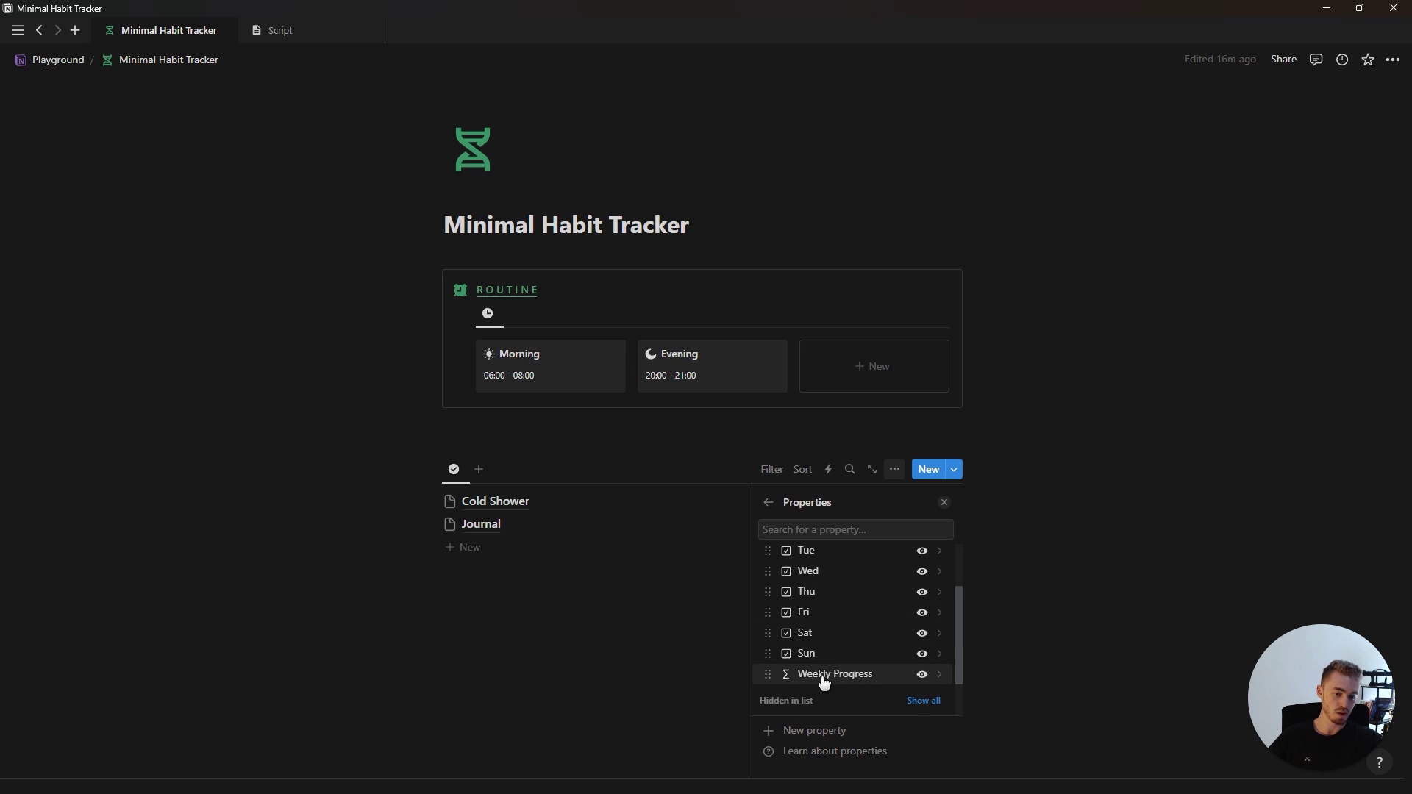
{"action": "left_click", "coordinate": [944, 503]}
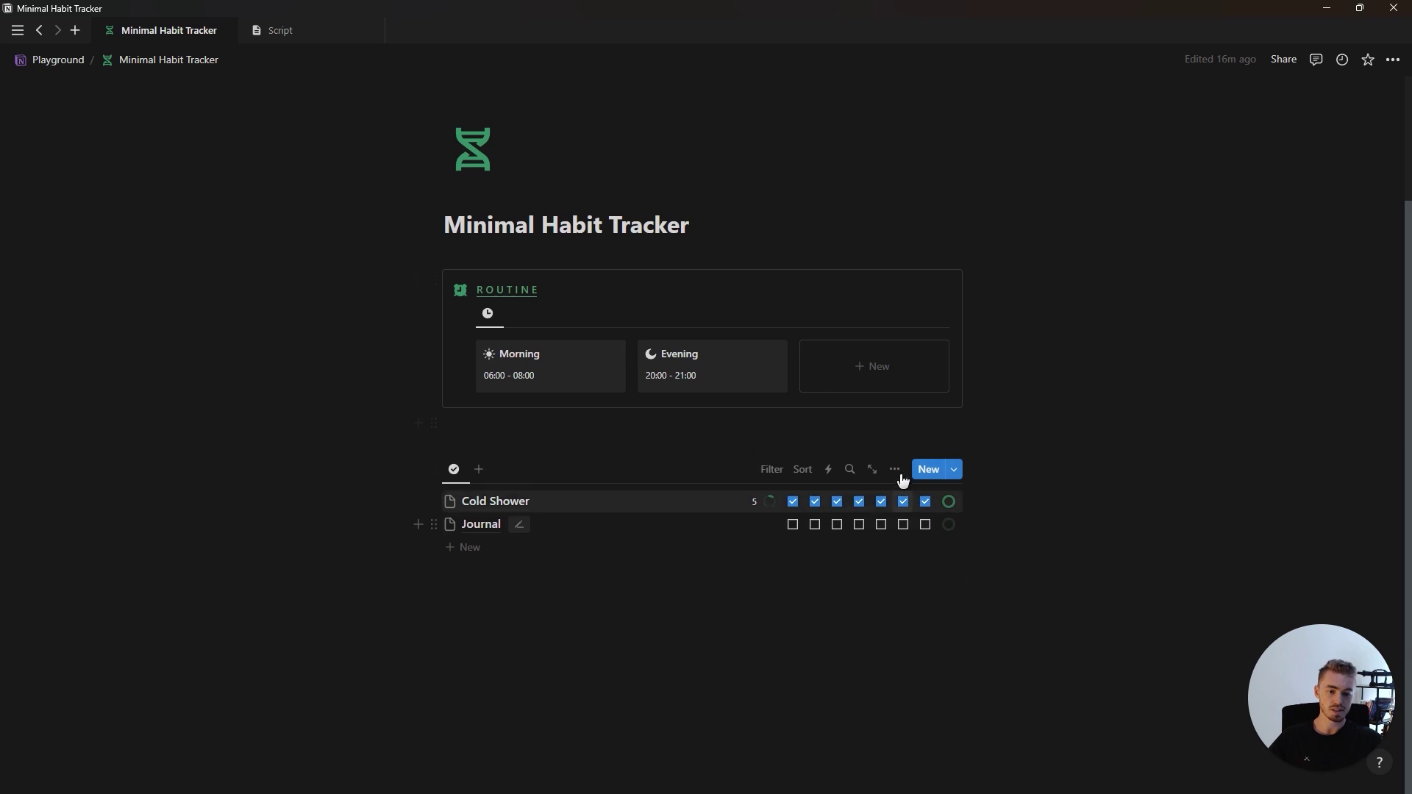
Group habits by Routine, hide empty groups, and manually order Morning above Evening
{"action": "left_click", "coordinate": [894, 470]}
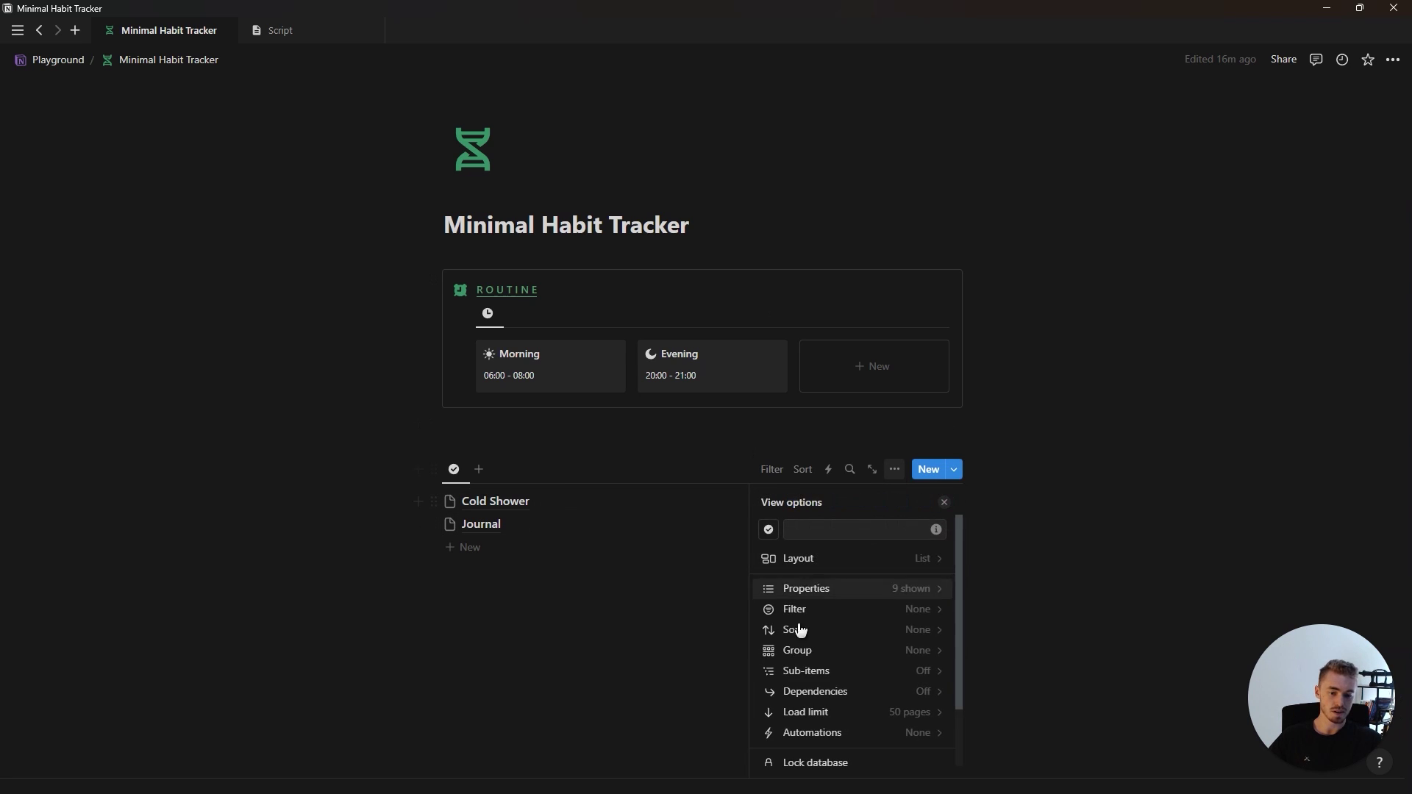
{"action": "left_click", "coordinate": [840, 657]}
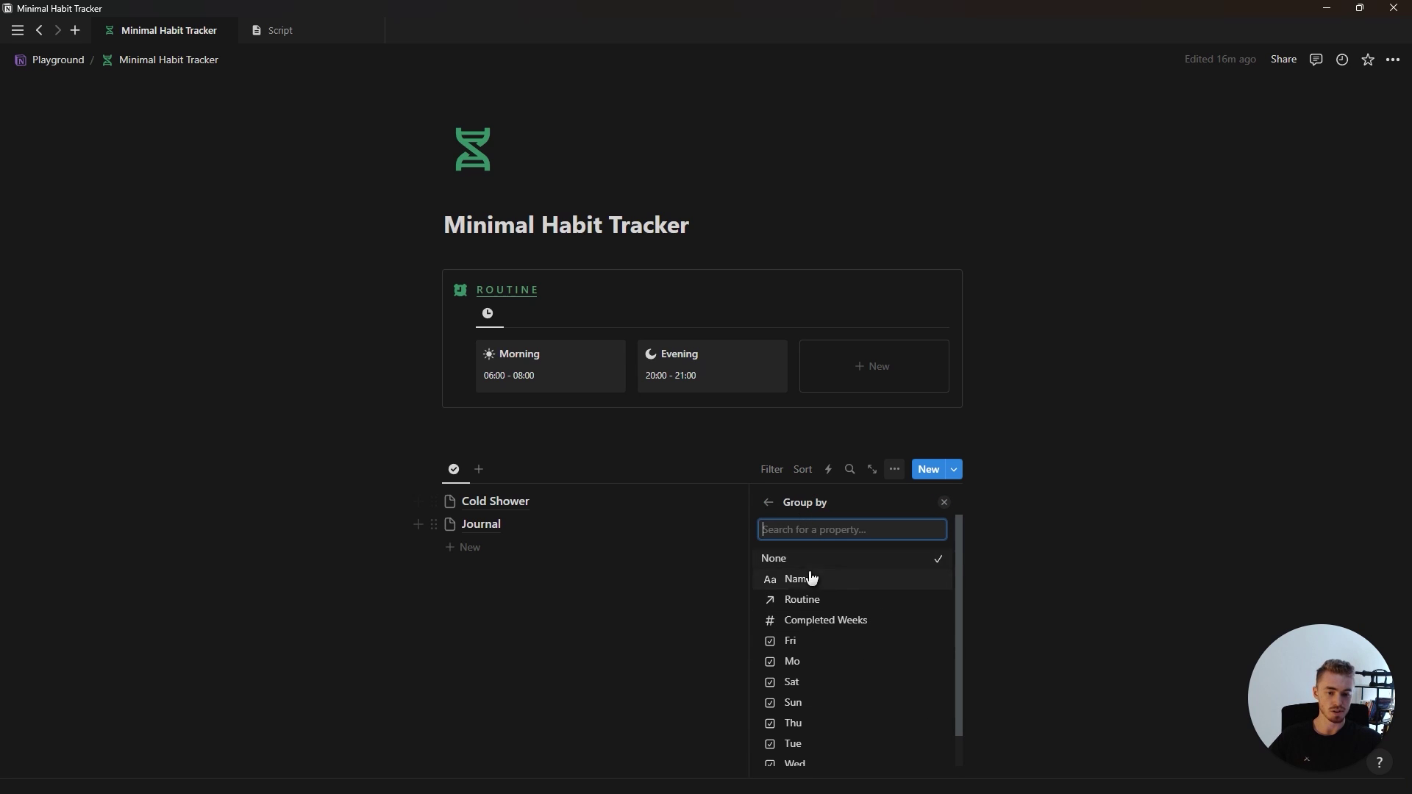
{"action": "left_click", "coordinate": [845, 605]}
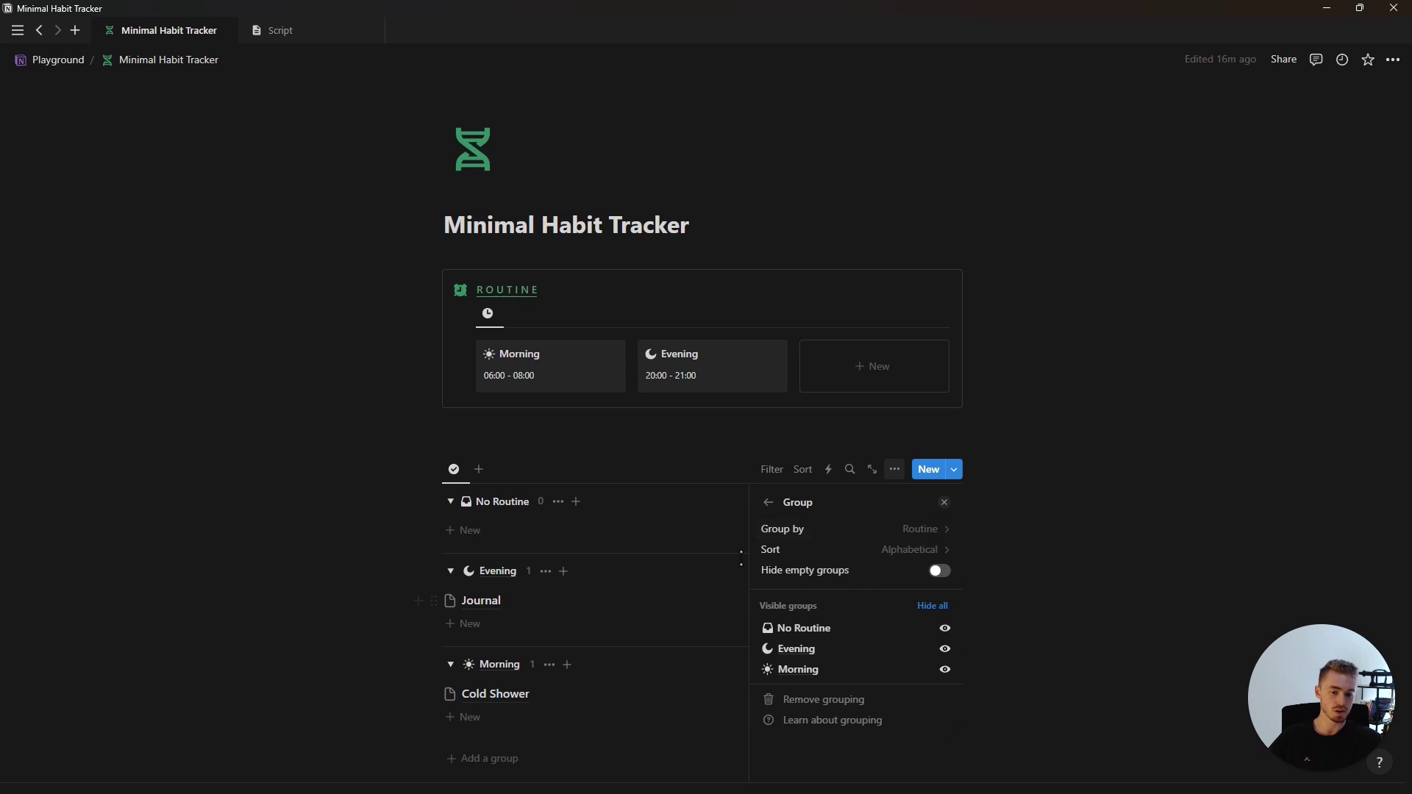
{"action": "left_click", "coordinate": [838, 580]}
{"action": "left_click", "coordinate": [845, 549]}
{"action": "left_click", "coordinate": [822, 578]}
{"action": "left_click_drag", "start_coordinate": [761, 651], "coordinate": [763, 626]}
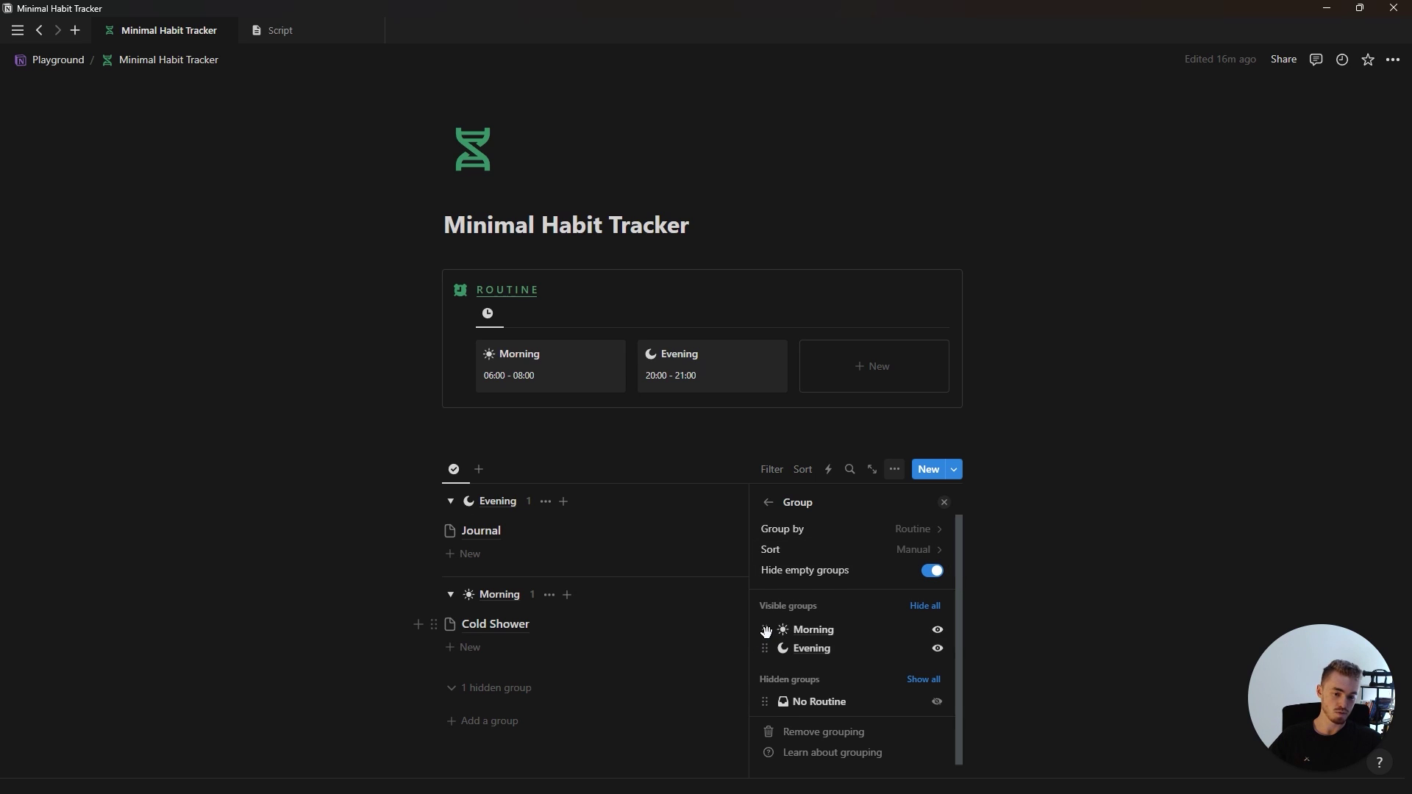
{"action": "left_click", "coordinate": [943, 503]}
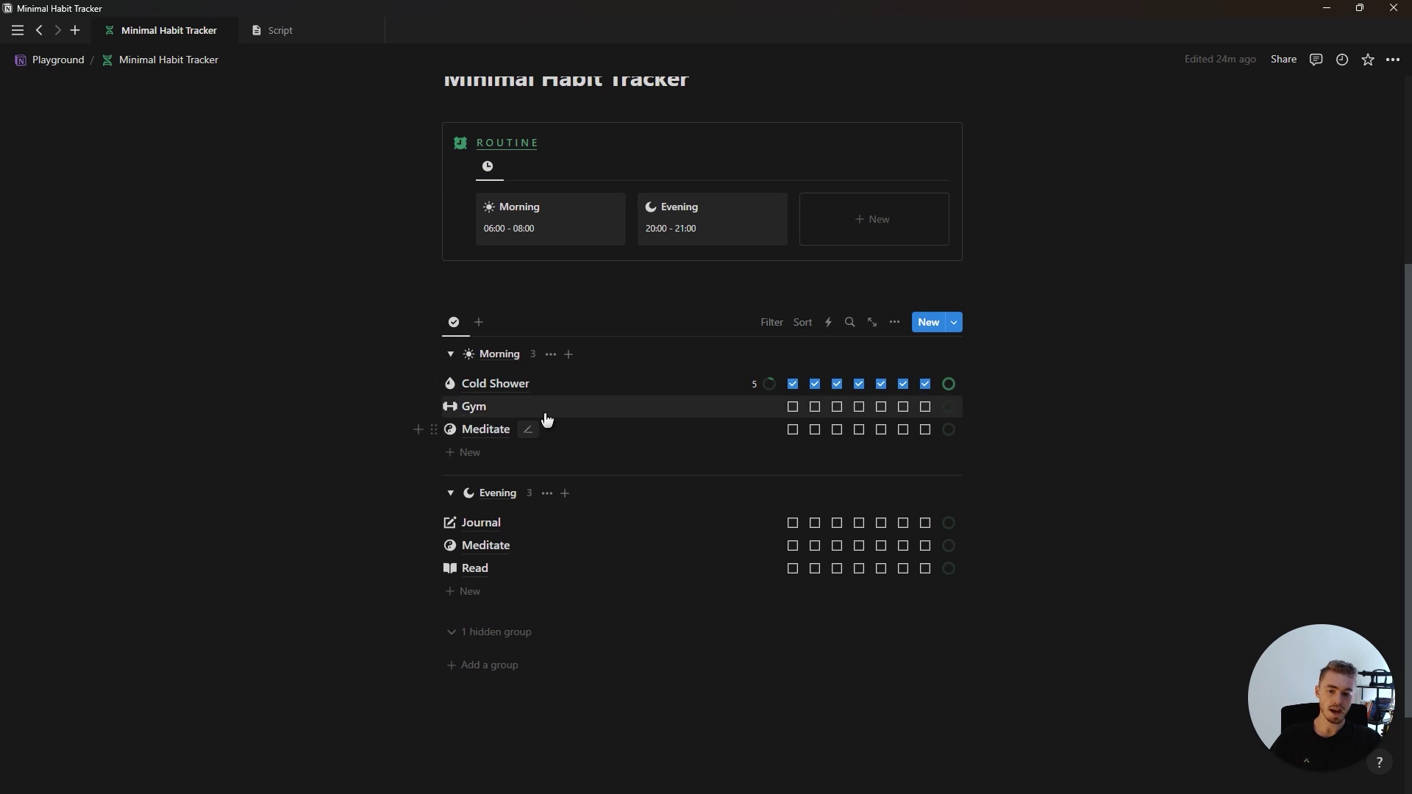
Set Completed Weeks to 0 for the new Gym and Meditate habits
{"action": "left_click", "coordinate": [697, 409]}
{"action": "type", "text": "0"}
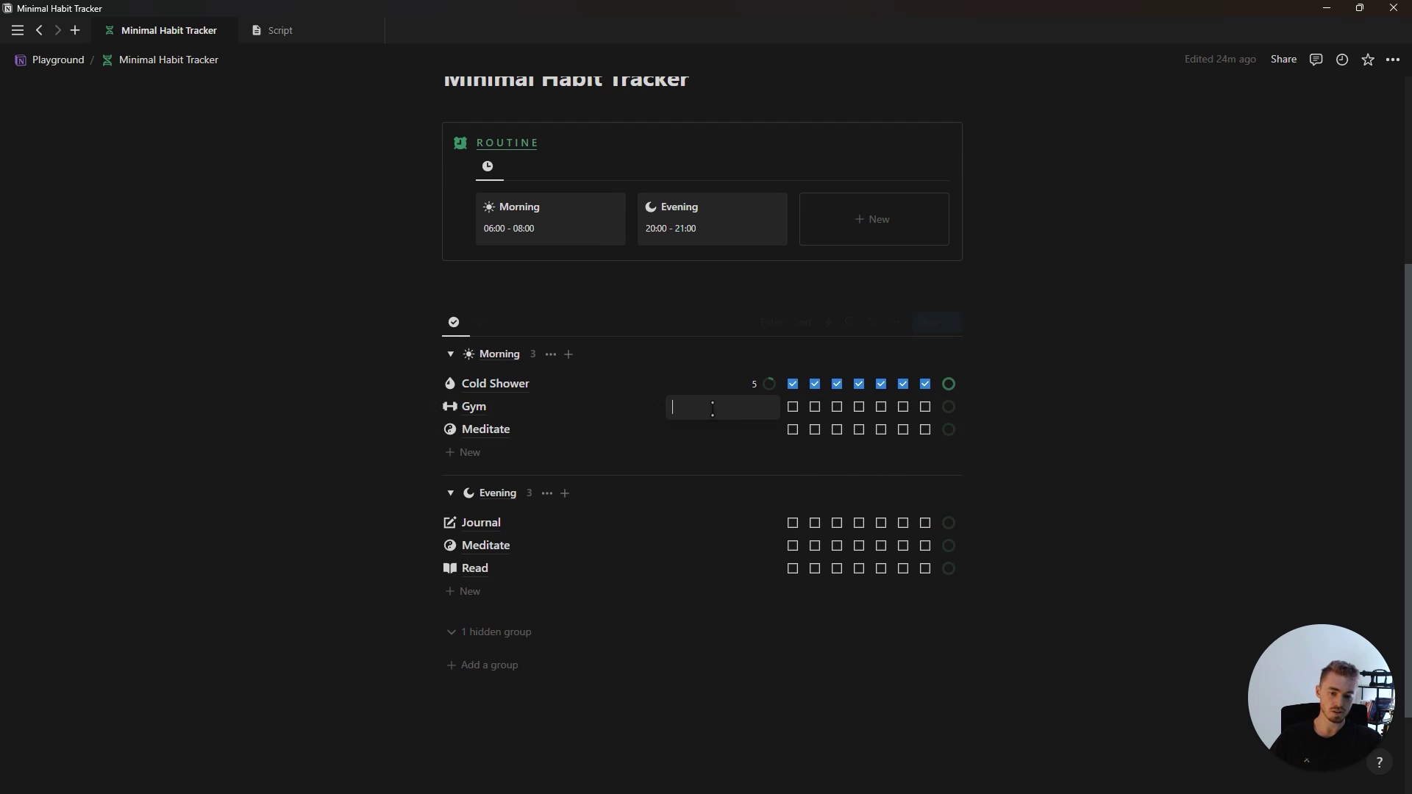
{"action": "key", "text": "Return"}
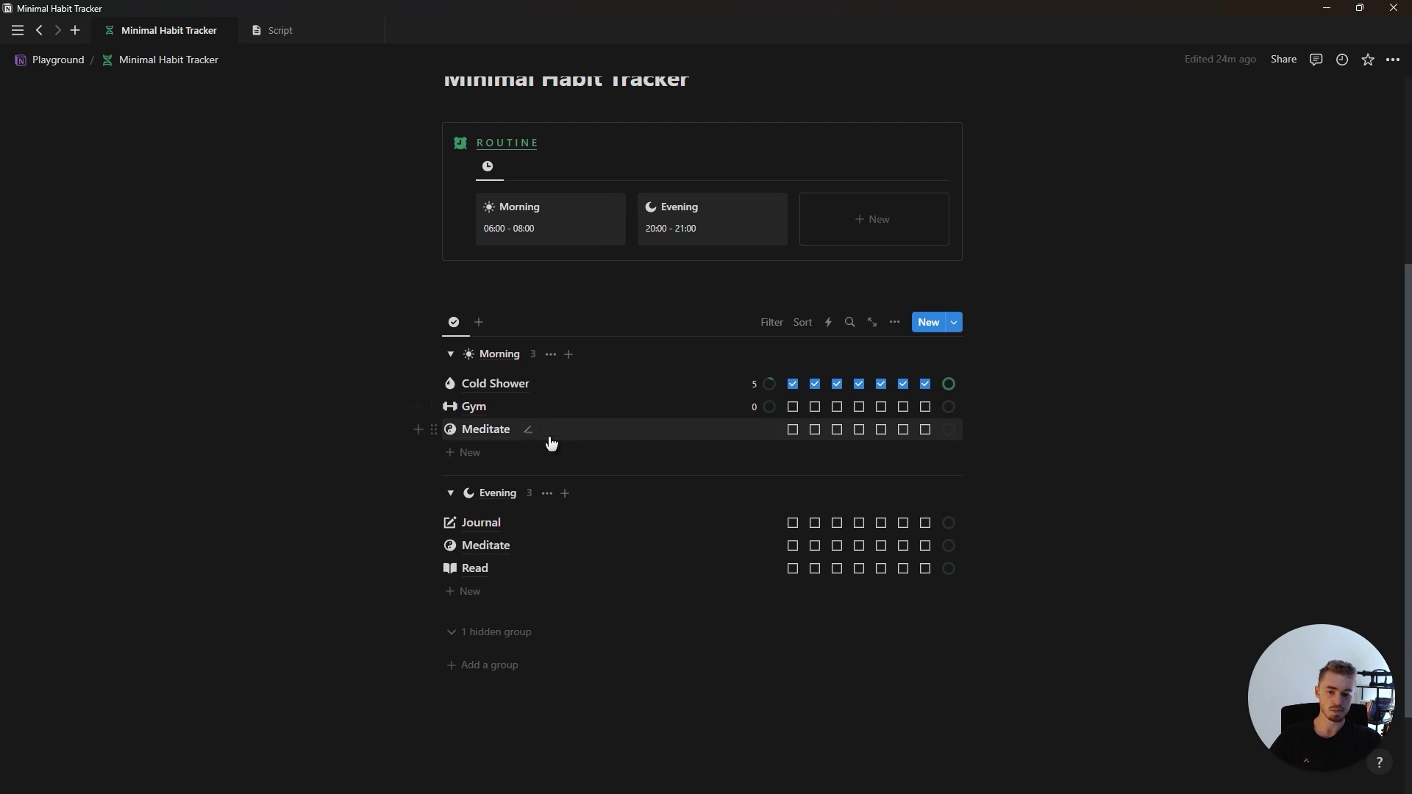
{"action": "left_click", "coordinate": [753, 432]}
{"action": "type", "text": "0"}
{"action": "key", "text": "Return"}
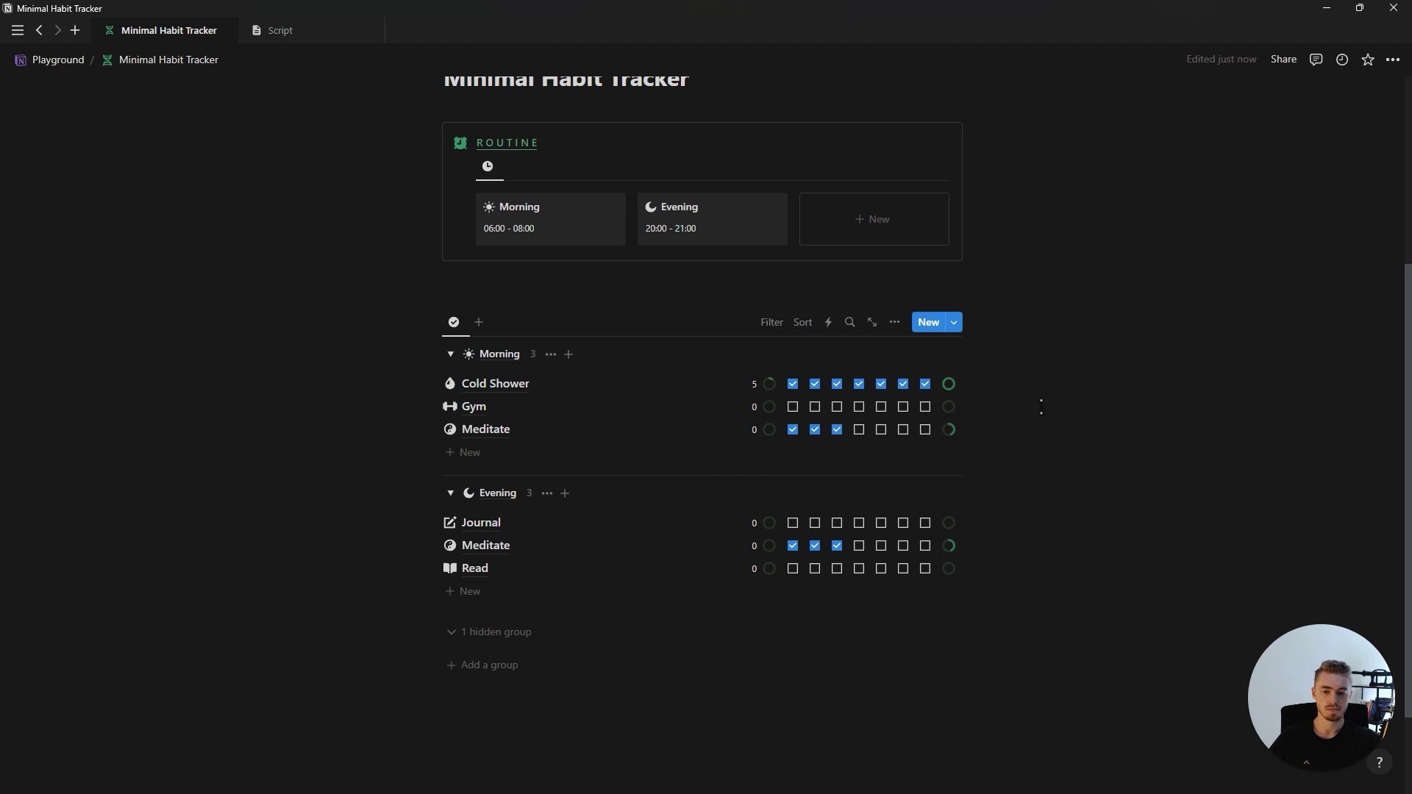
Show the average Weekly Progress in each routine group's header
{"action": "left_click", "coordinate": [534, 355]}
{"action": "mouse_move", "coordinate": [529, 545]}
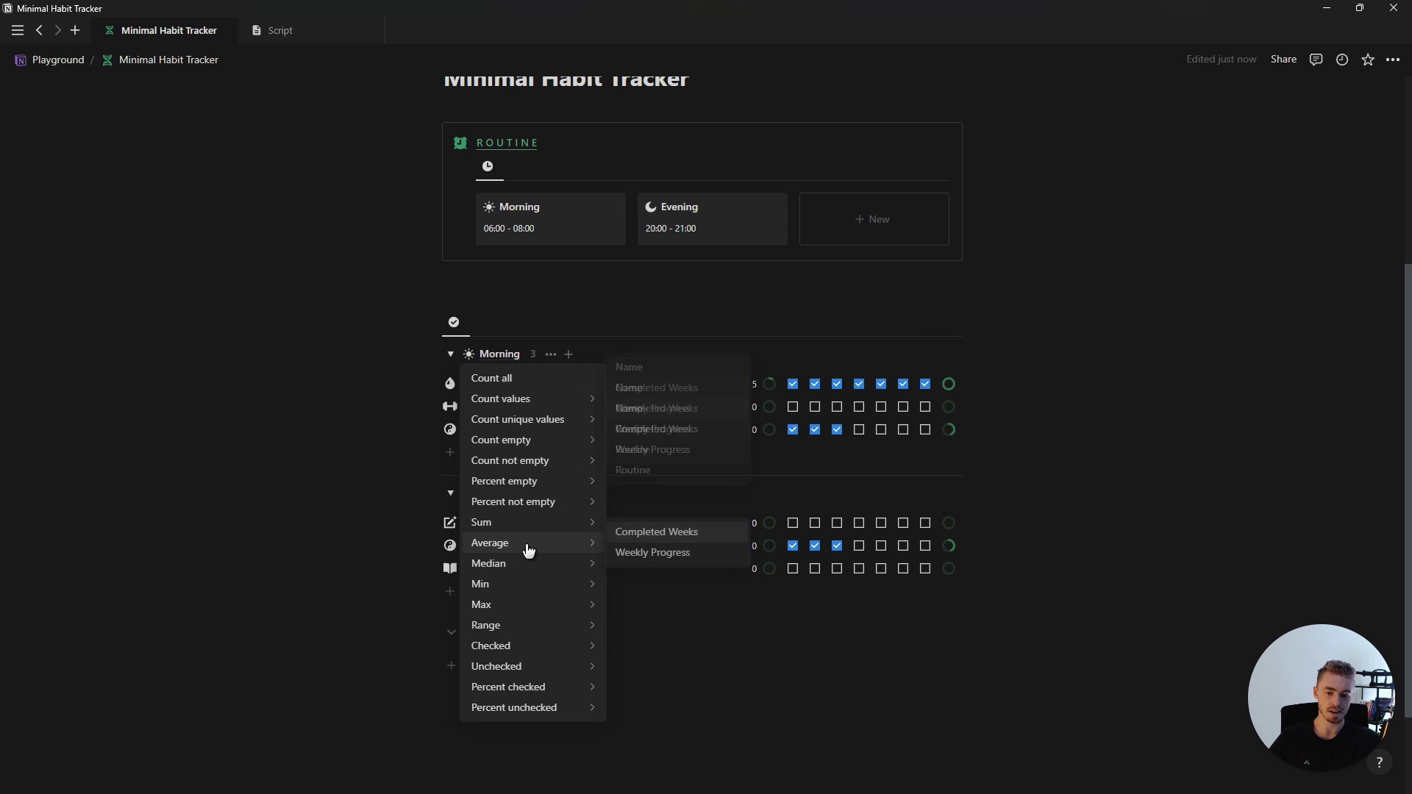
{"action": "left_click", "coordinate": [649, 553]}
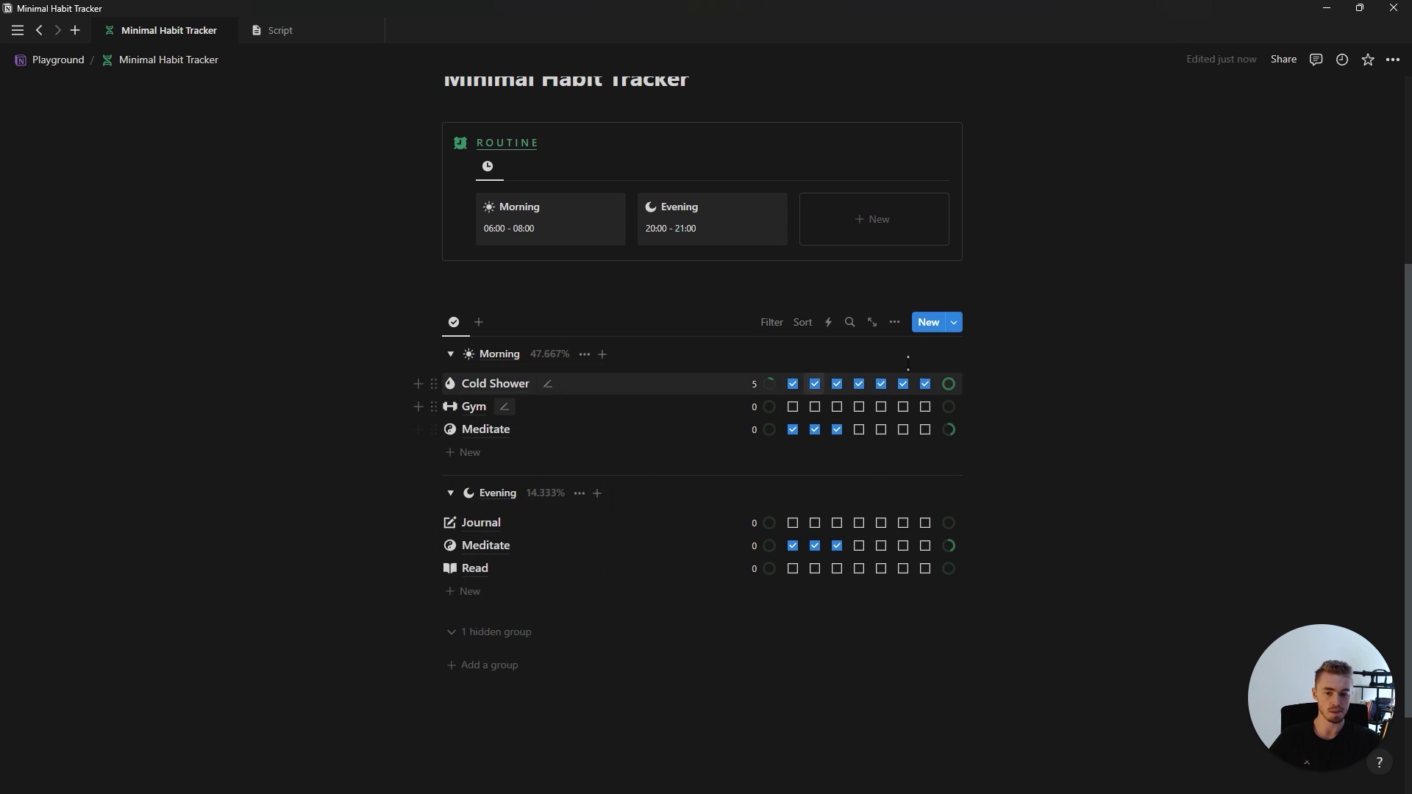
Tick two more days for Gym and day five for Meditate
{"action": "left_click", "coordinate": [815, 407]}
{"action": "left_click", "coordinate": [837, 406]}
{"action": "left_click", "coordinate": [880, 430]}
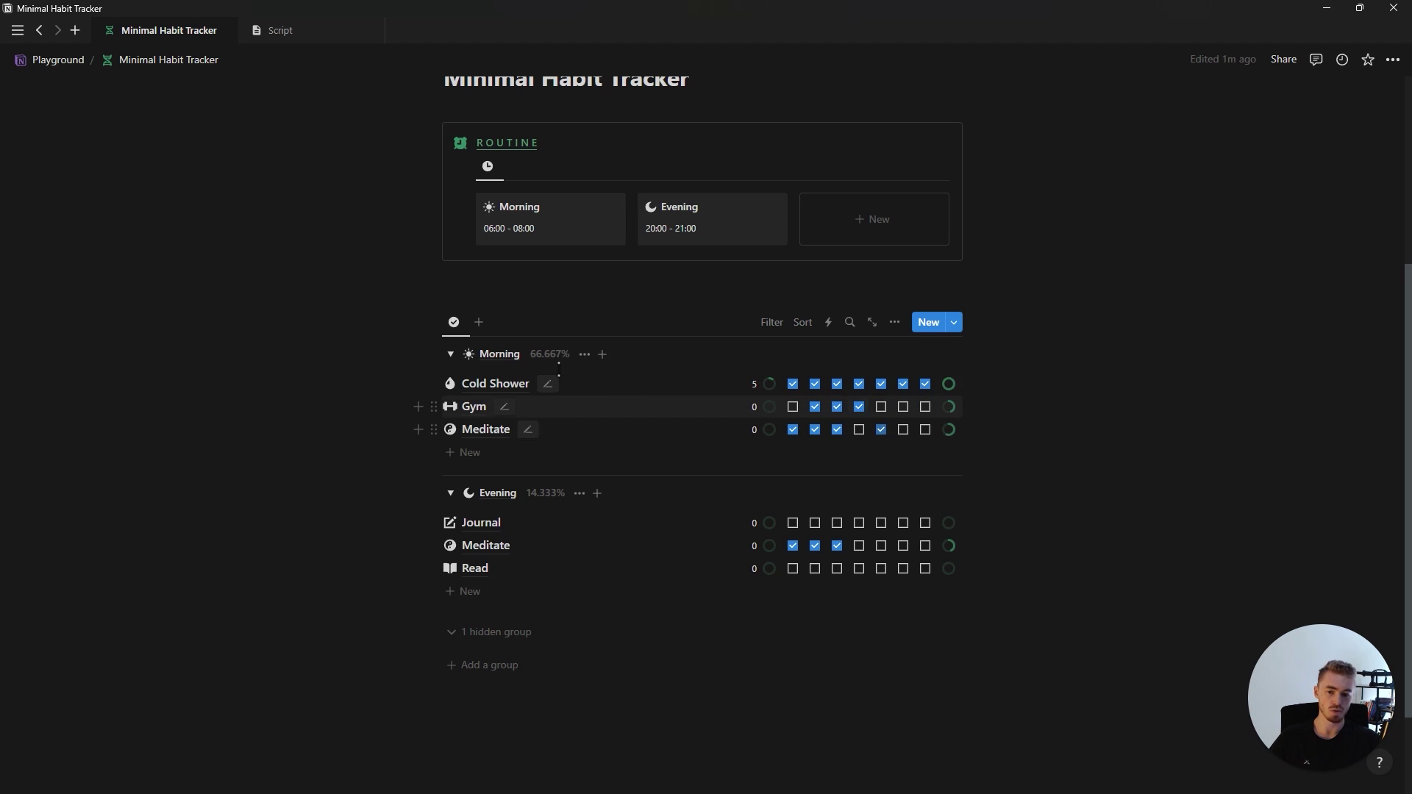
{"action": "scroll", "coordinate": [710, 520], "scroll_direction": "up", "scroll_amount": 1}
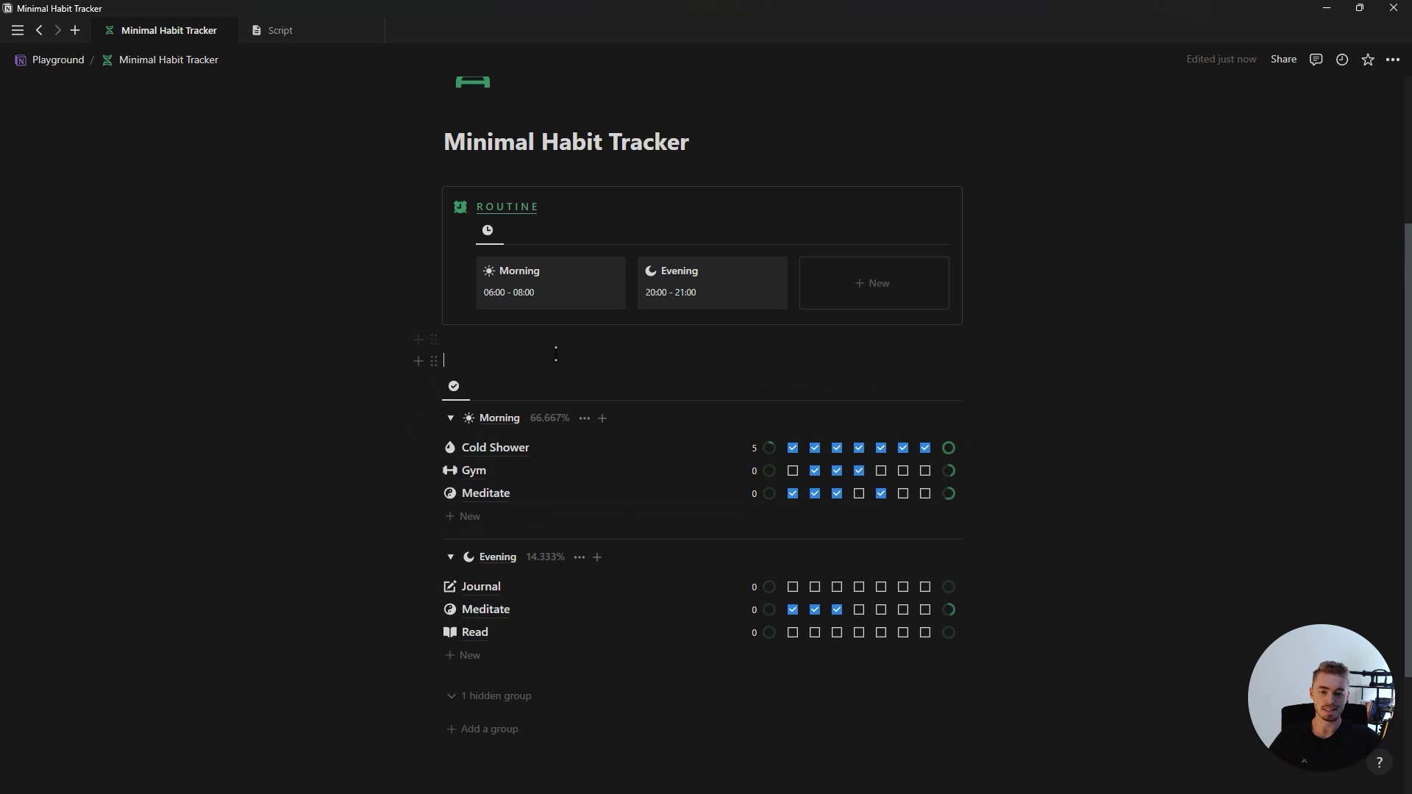
Wrap the habits list in a HABITS callout with an underlined heading
{"action": "key", "text": "ctrl+v"}
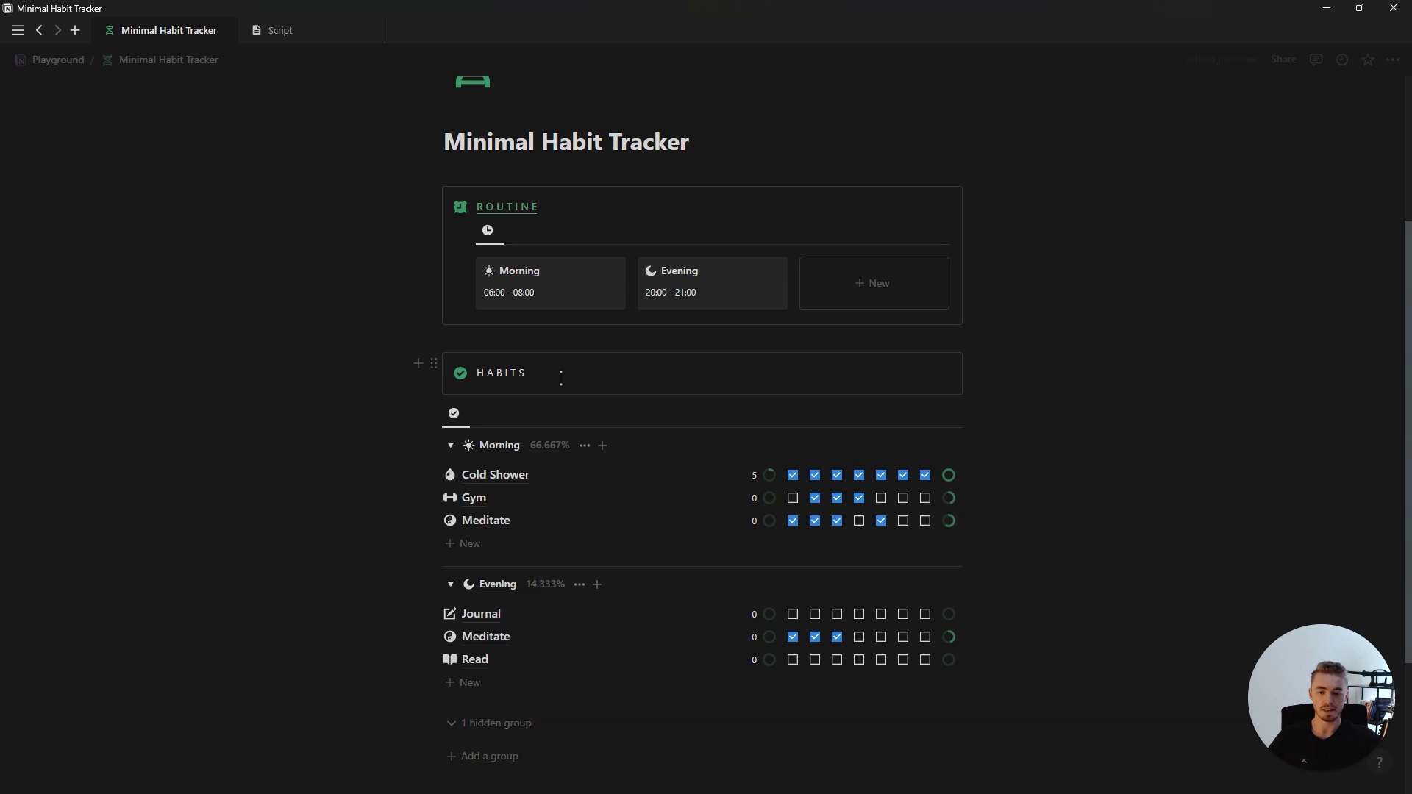
{"action": "left_click_drag", "start_coordinate": [561, 377], "coordinate": [463, 376]}
{"action": "left_click", "coordinate": [716, 348]}
{"action": "left_click", "coordinate": [800, 344]}
{"action": "left_click", "coordinate": [462, 386]}
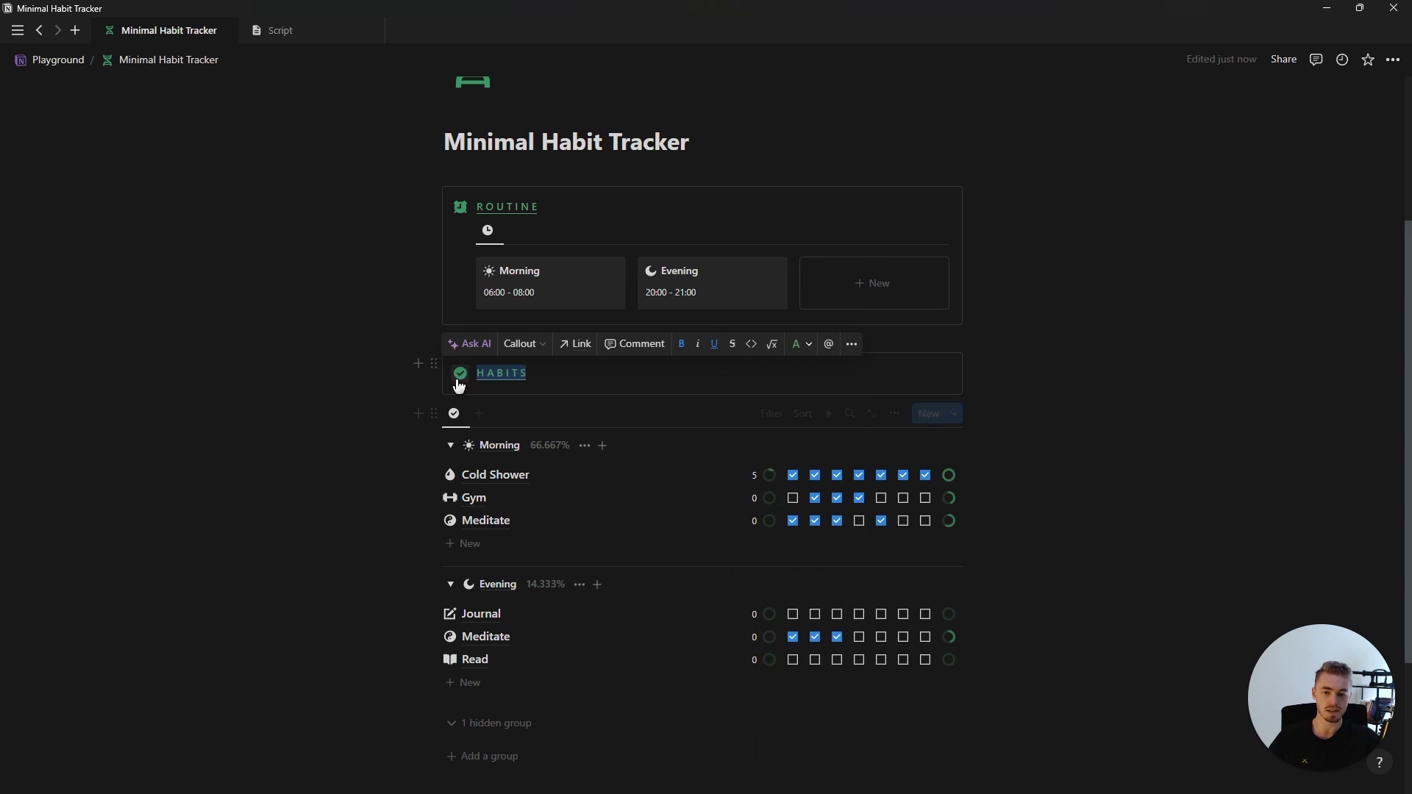
{"action": "left_click_drag", "start_coordinate": [433, 413], "coordinate": [511, 377]}
{"action": "left_click", "coordinate": [1015, 189]}
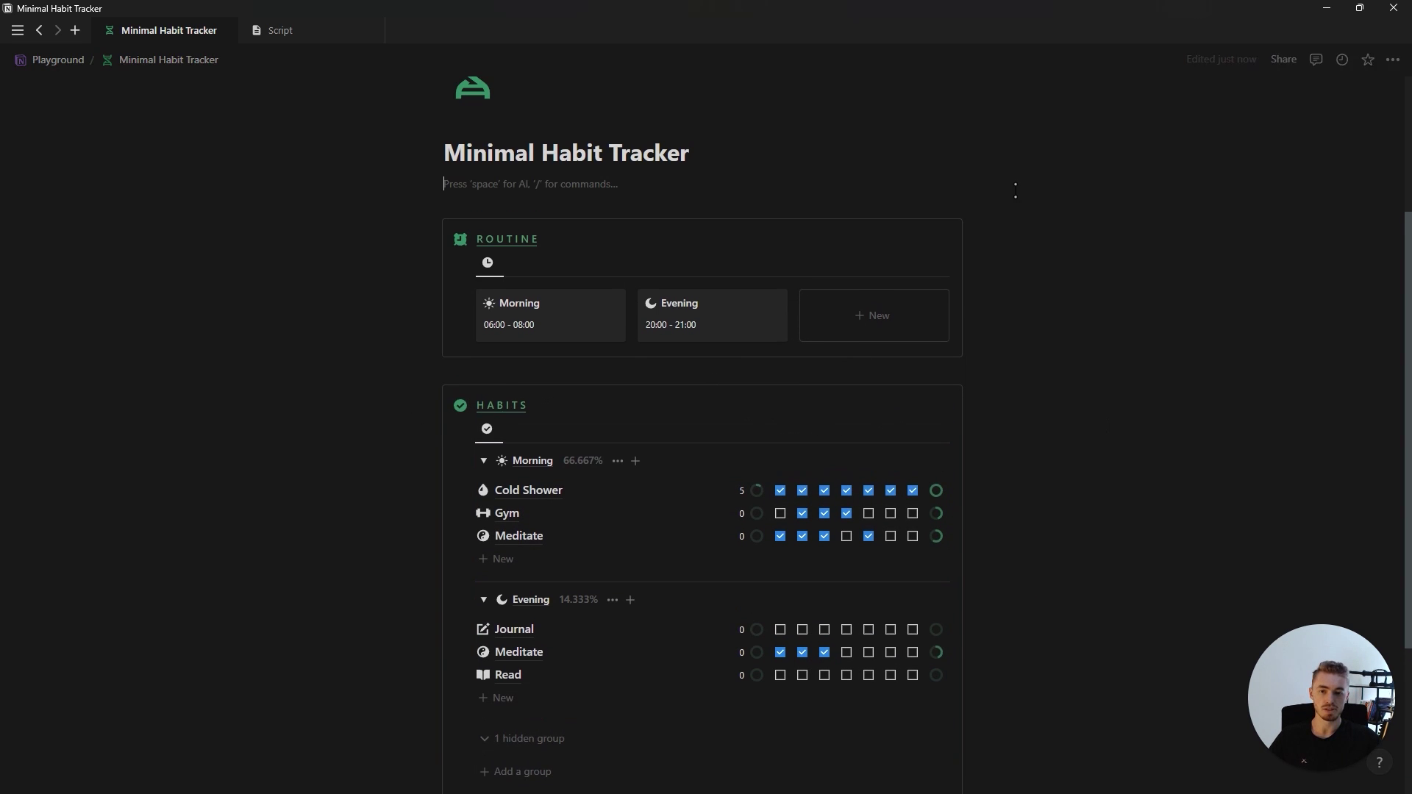
Insert a button whose action edits Habits pages, setting Mo to unchecked
{"action": "type", "text": "/but"}
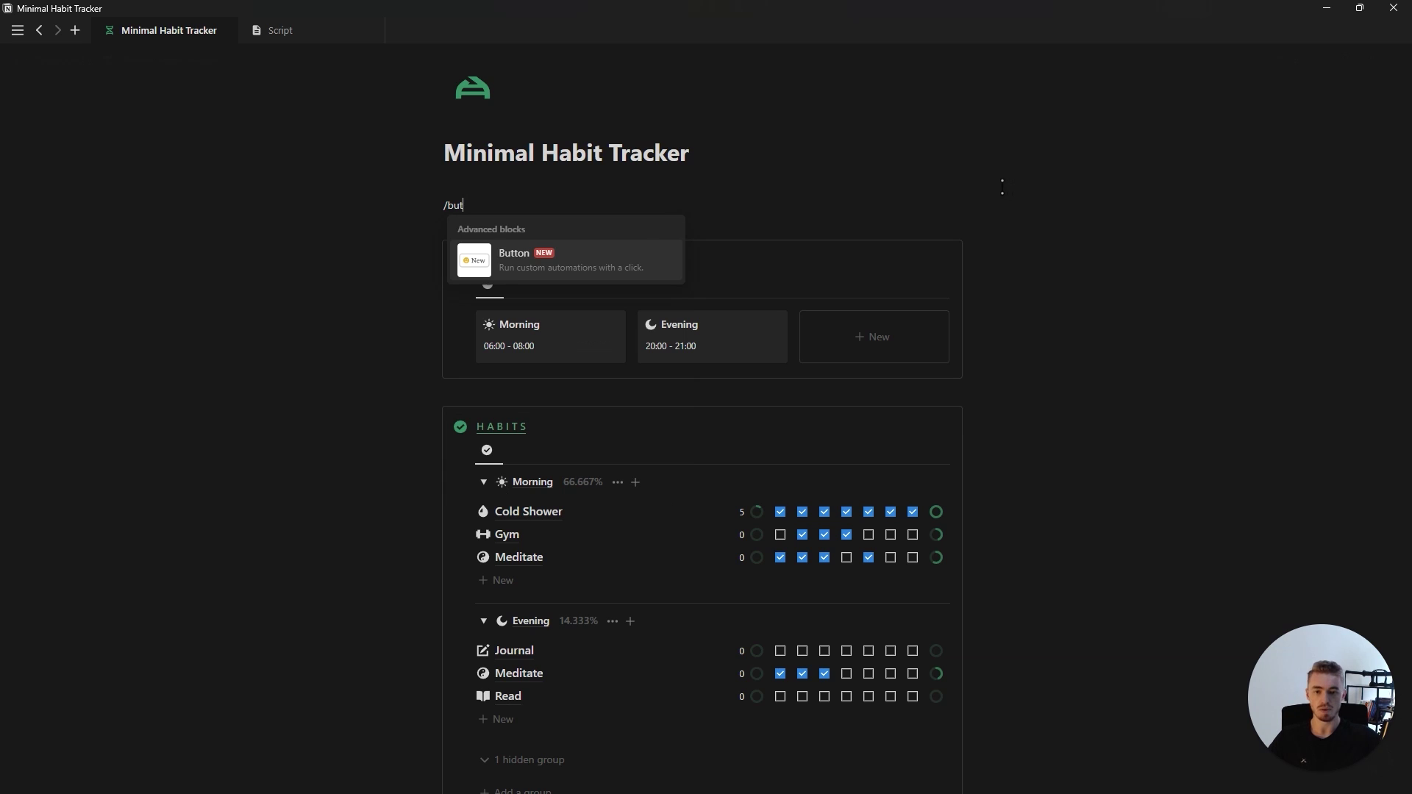
{"action": "left_click", "coordinate": [640, 258]}
{"action": "left_click", "coordinate": [519, 373]}
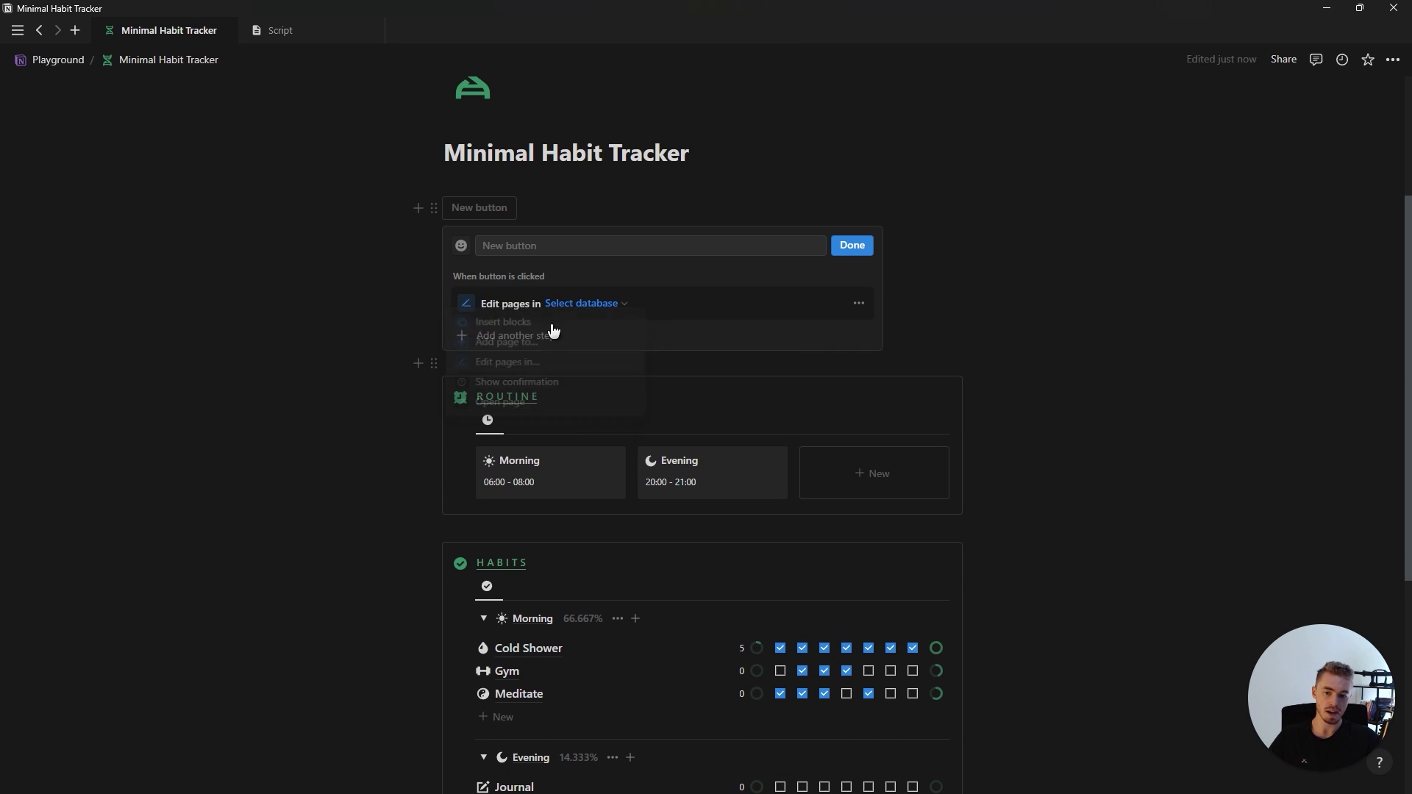
{"action": "left_click", "coordinate": [577, 304]}
{"action": "left_click", "coordinate": [517, 390]}
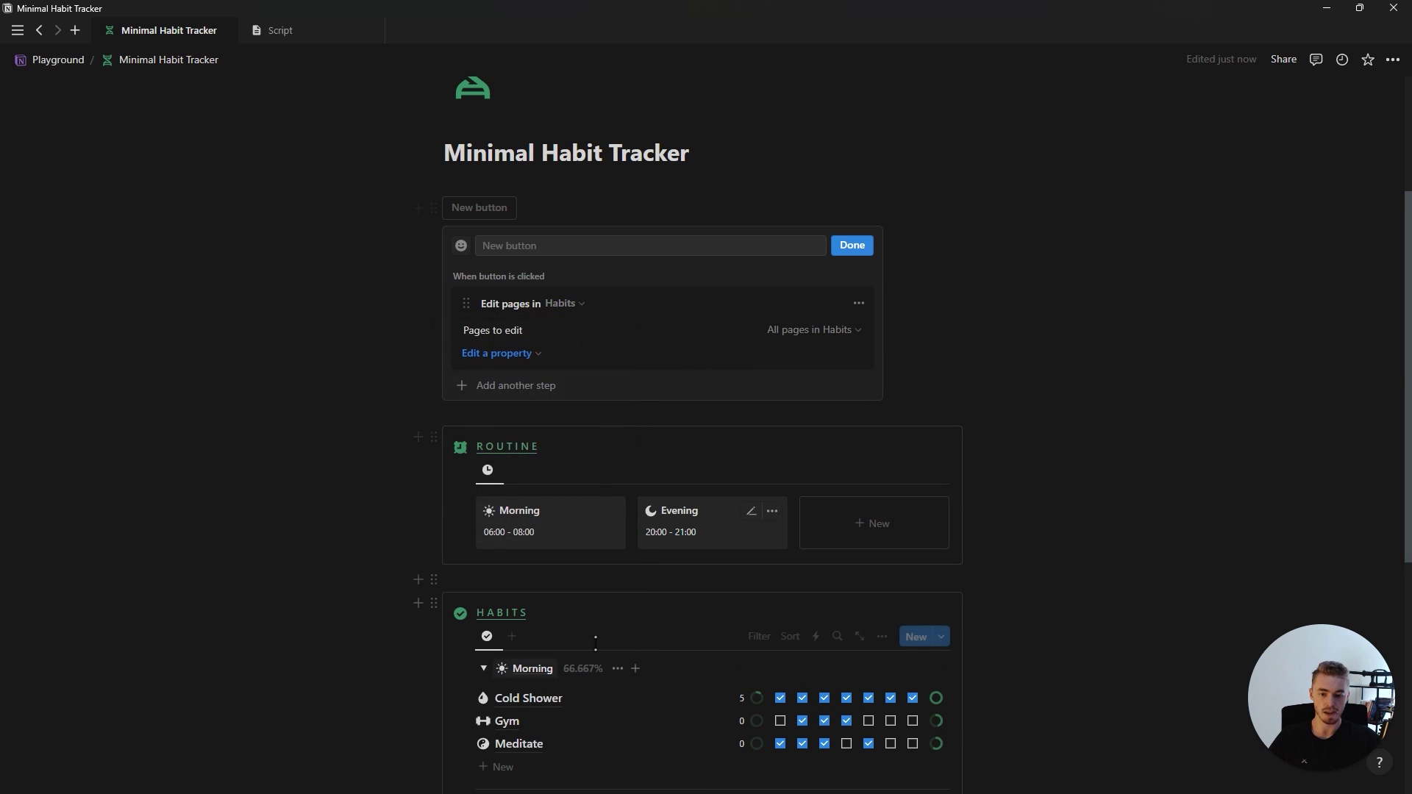
{"action": "left_click", "coordinate": [497, 354]}
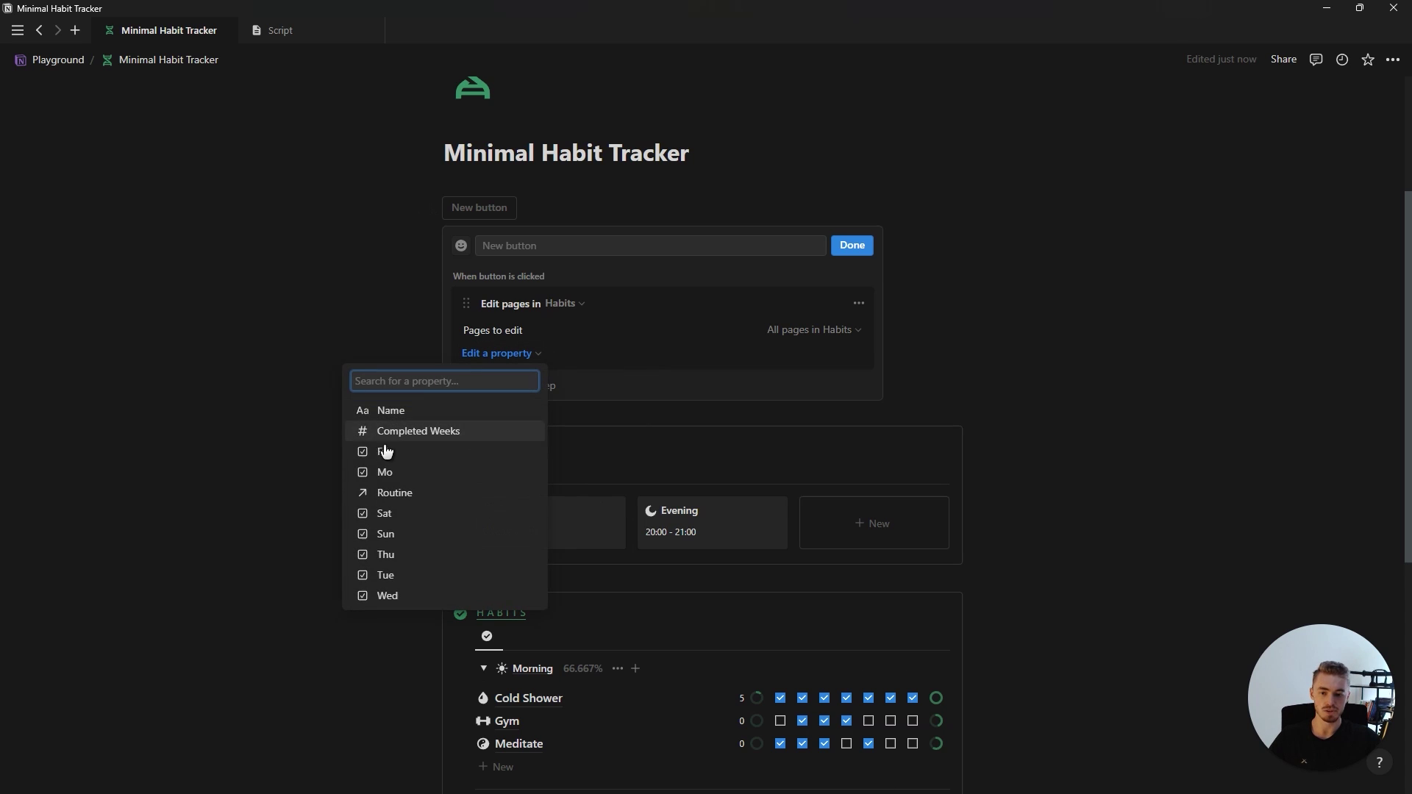
{"action": "left_click", "coordinate": [388, 474]}
{"action": "left_click", "coordinate": [744, 354]}
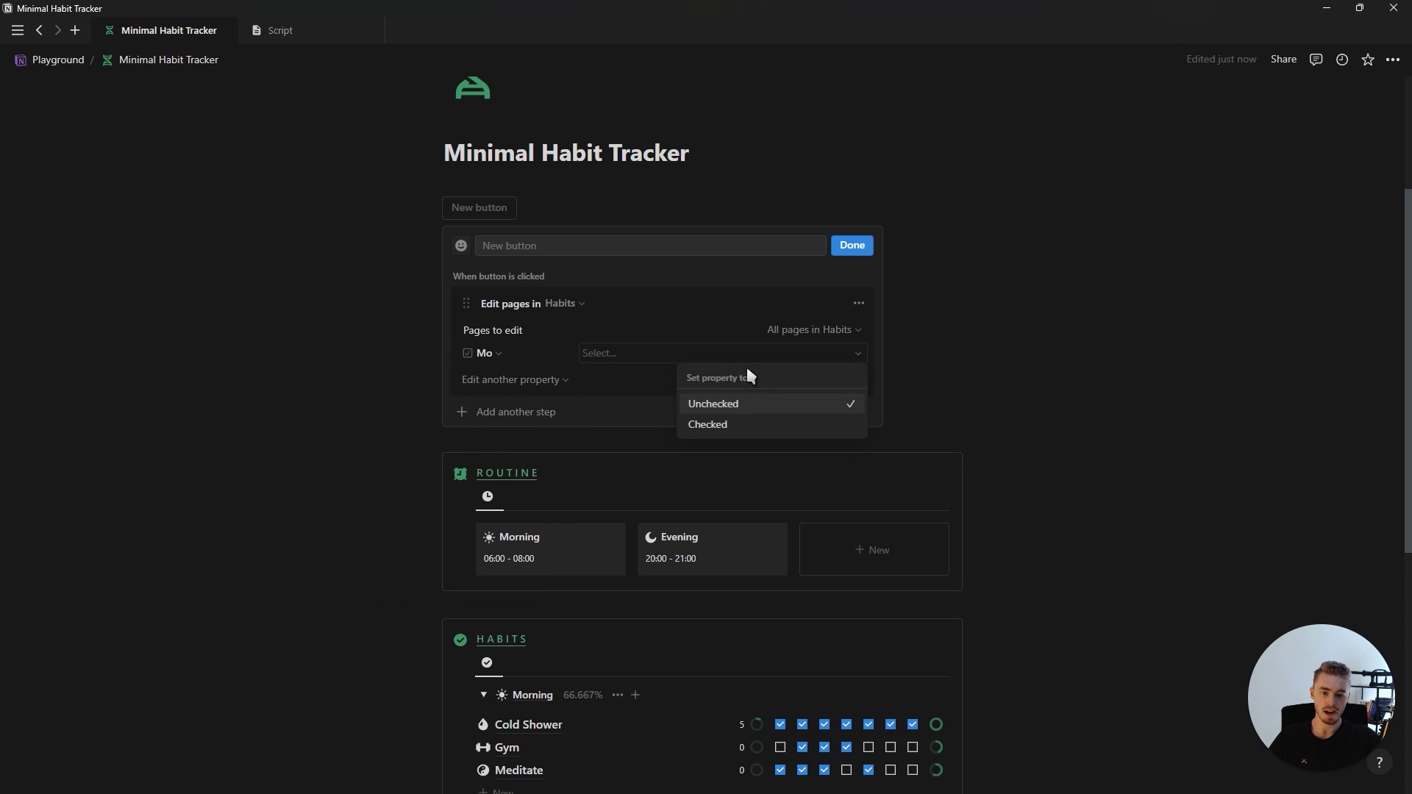
{"action": "left_click", "coordinate": [717, 410]}
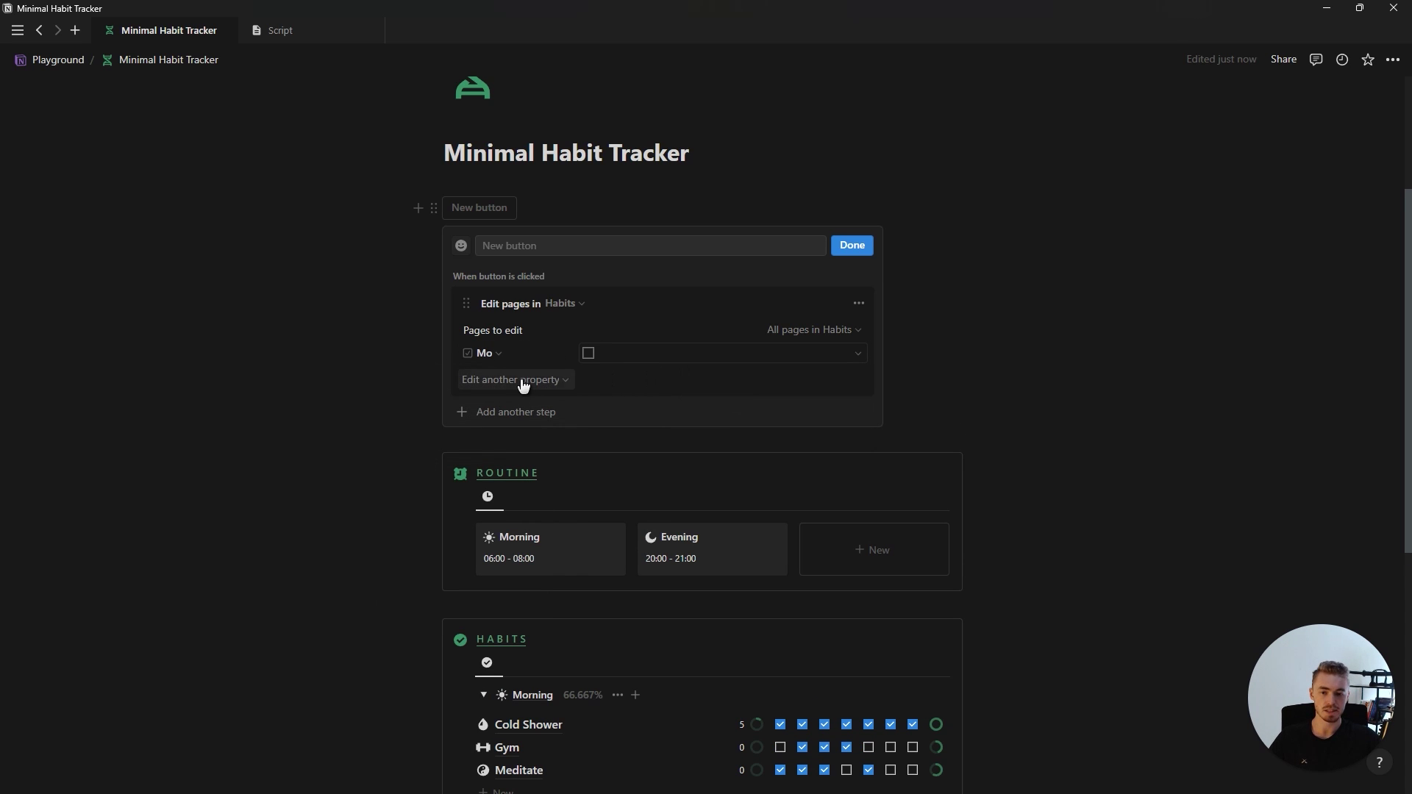
Add Tue and Wed to the button's edit action, Tue set to unchecked
{"action": "left_click", "coordinate": [566, 381]}
{"action": "left_click", "coordinate": [431, 581]}
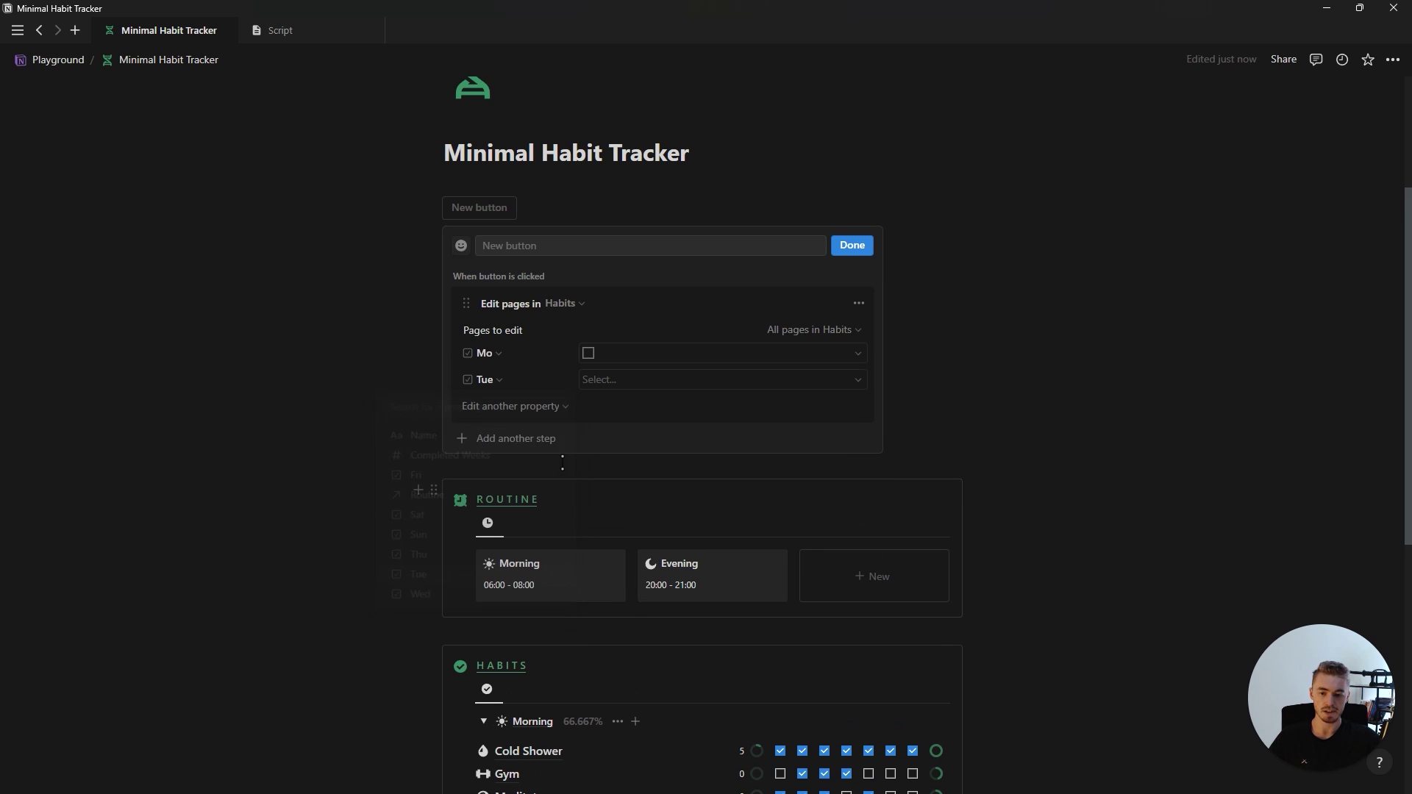
{"action": "left_click", "coordinate": [622, 386]}
{"action": "left_click", "coordinate": [691, 433]}
{"action": "left_click", "coordinate": [535, 408]}
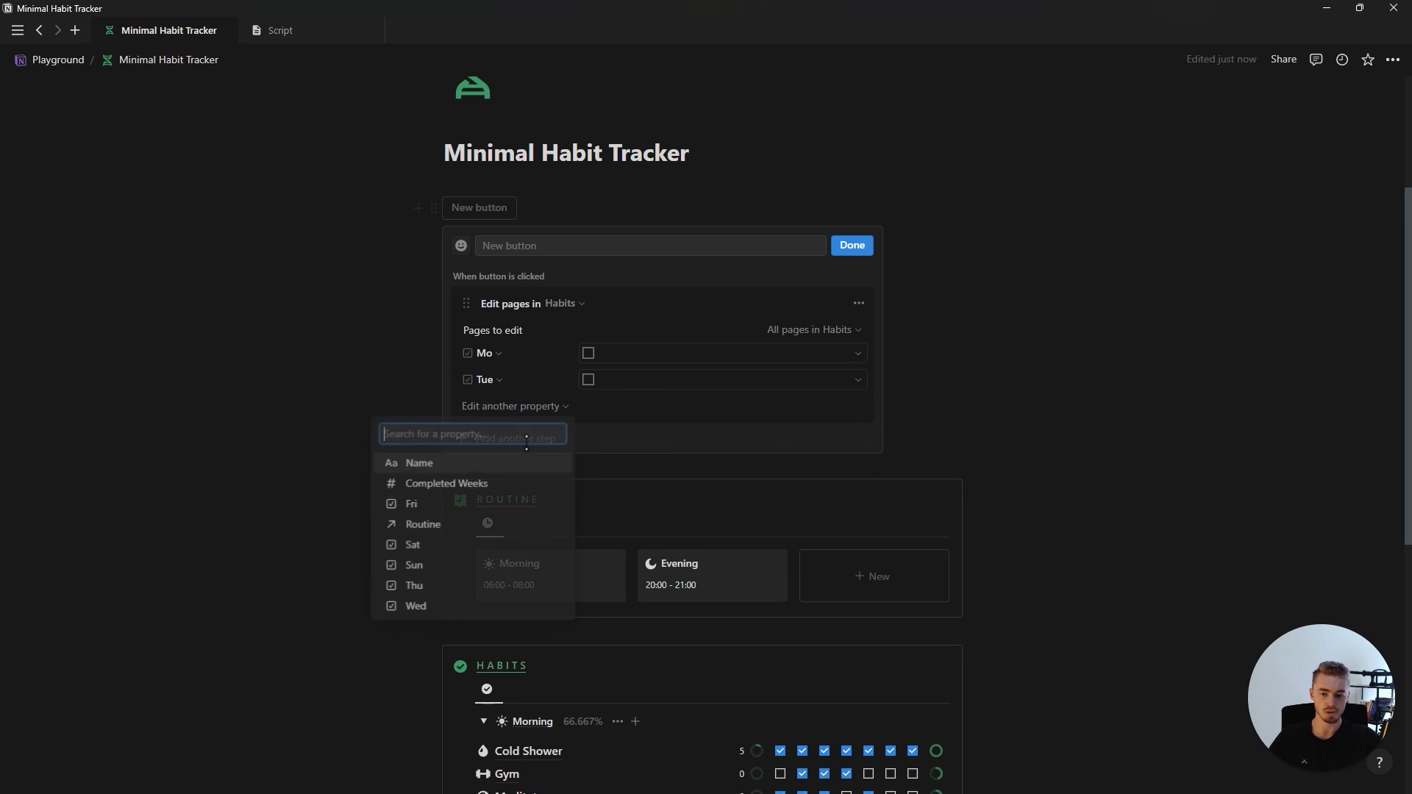
{"action": "left_click", "coordinate": [441, 609]}
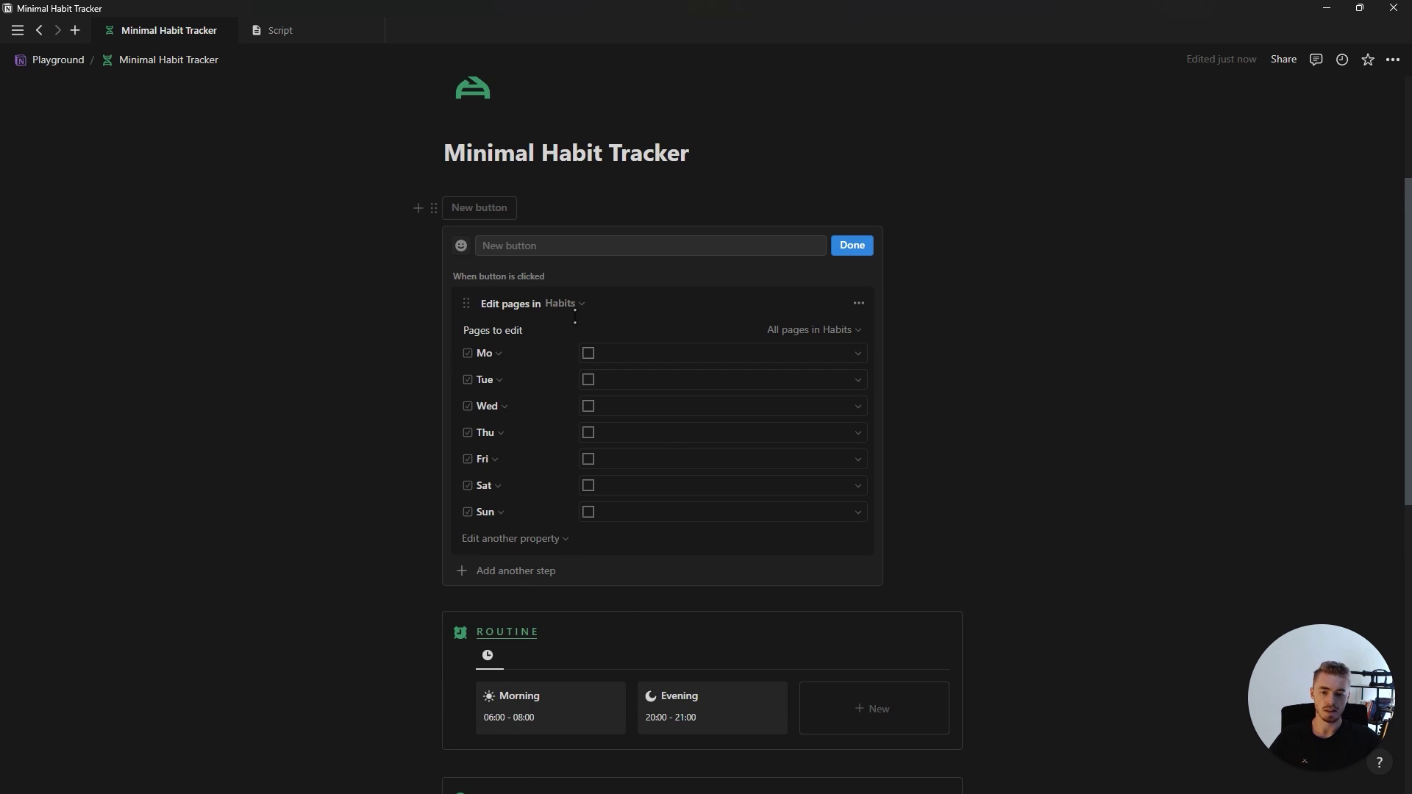
Add a confirmation step first, name the button Reset Week with a red icon, and run it
{"action": "left_click", "coordinate": [498, 578]}
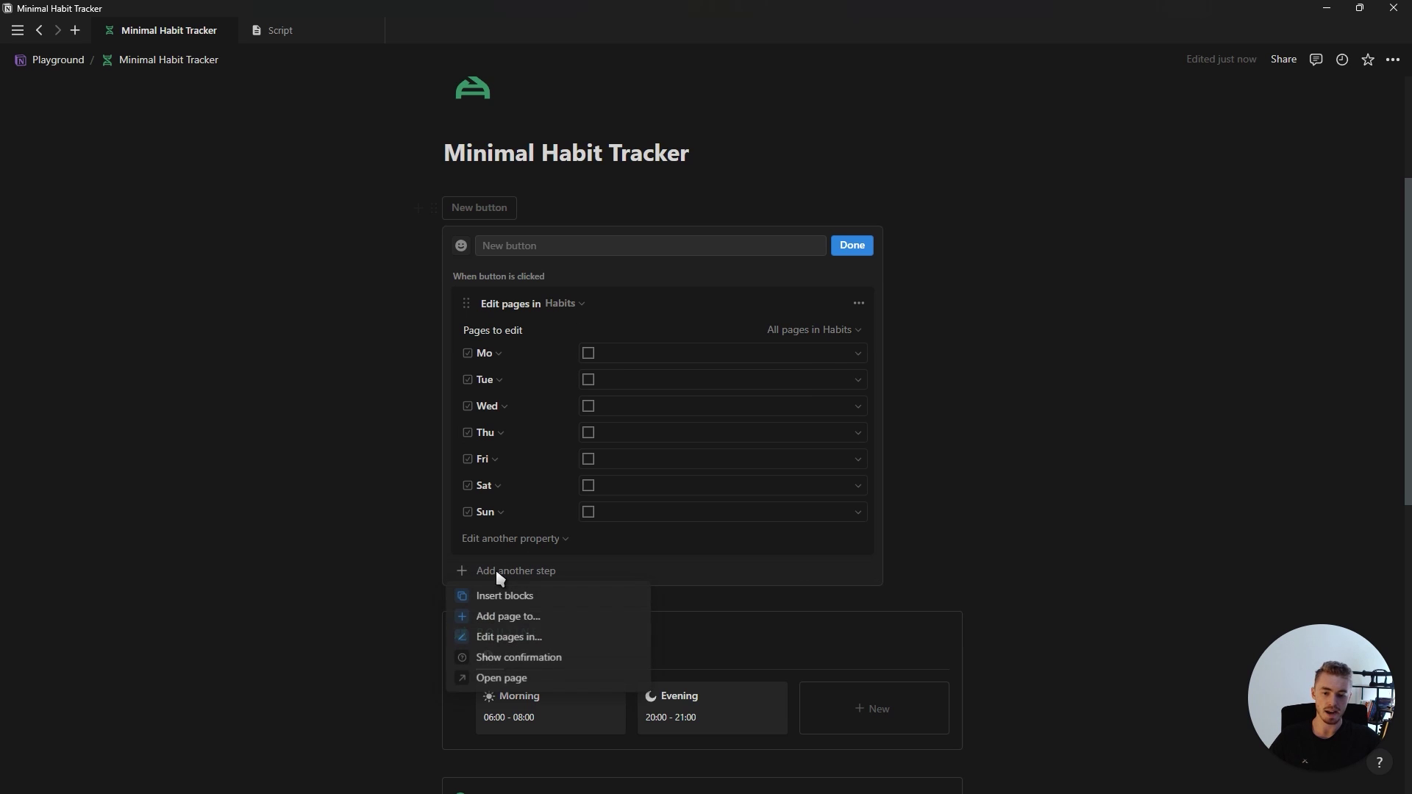
{"action": "left_click", "coordinate": [534, 656]}
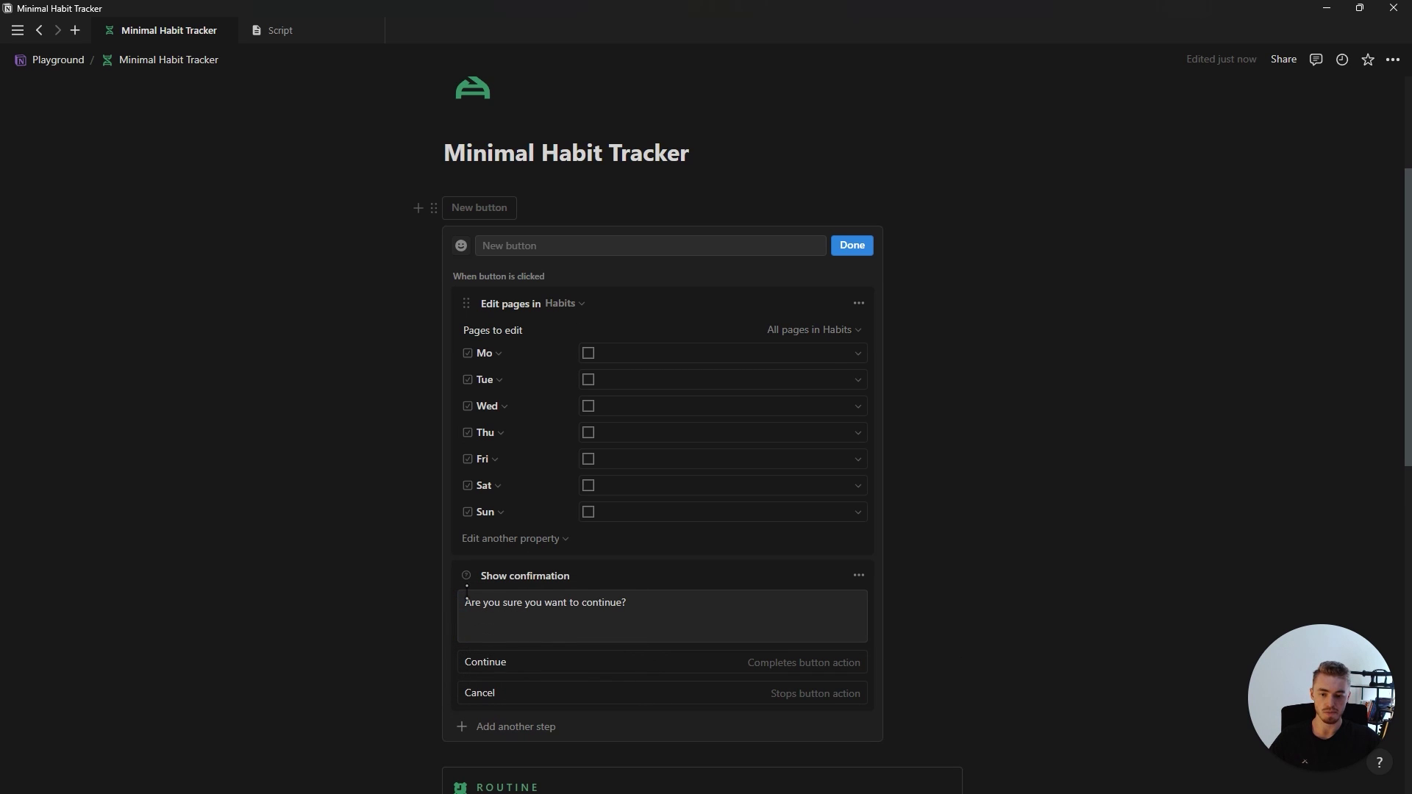
{"action": "left_click_drag", "start_coordinate": [466, 575], "coordinate": [473, 318]}
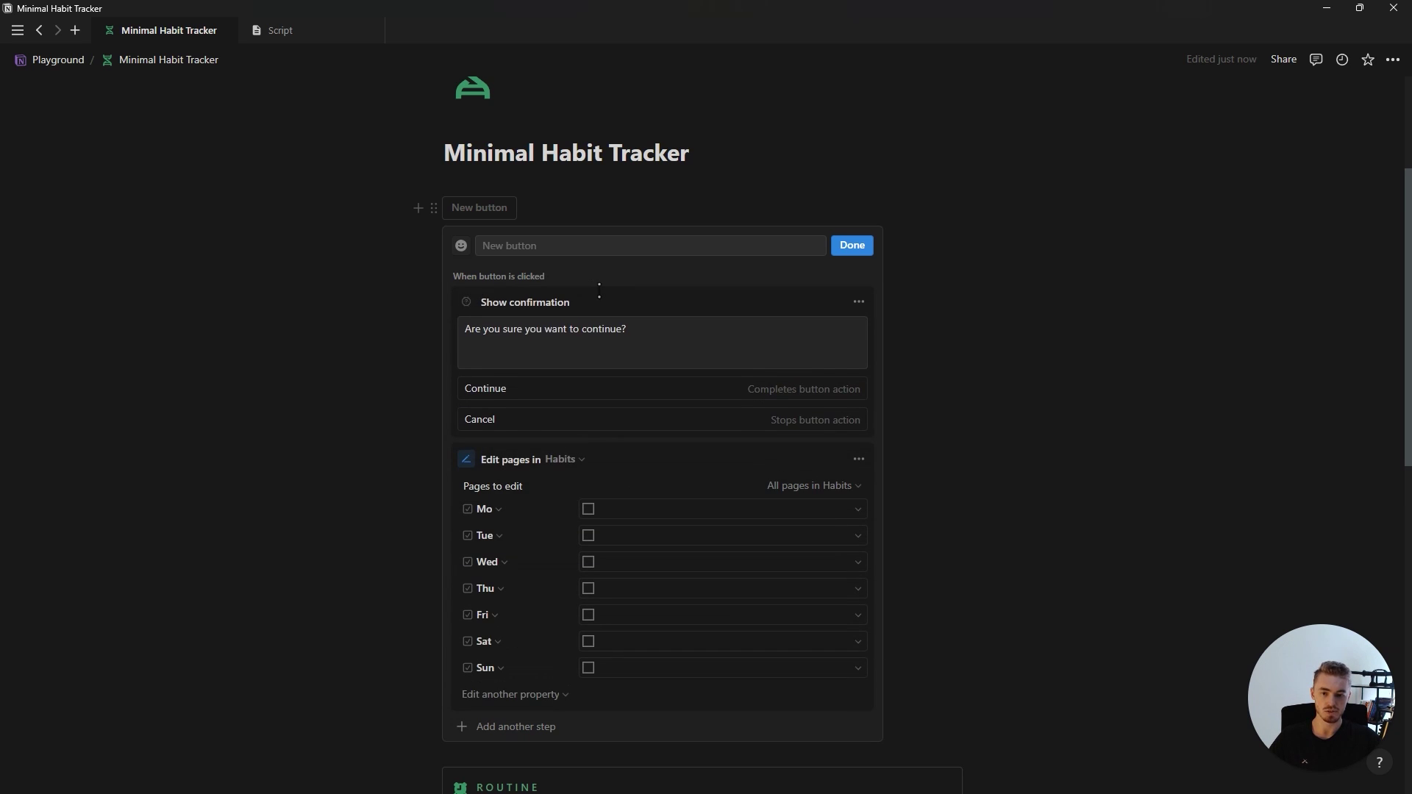
{"action": "type", "text": "Reset Week"}
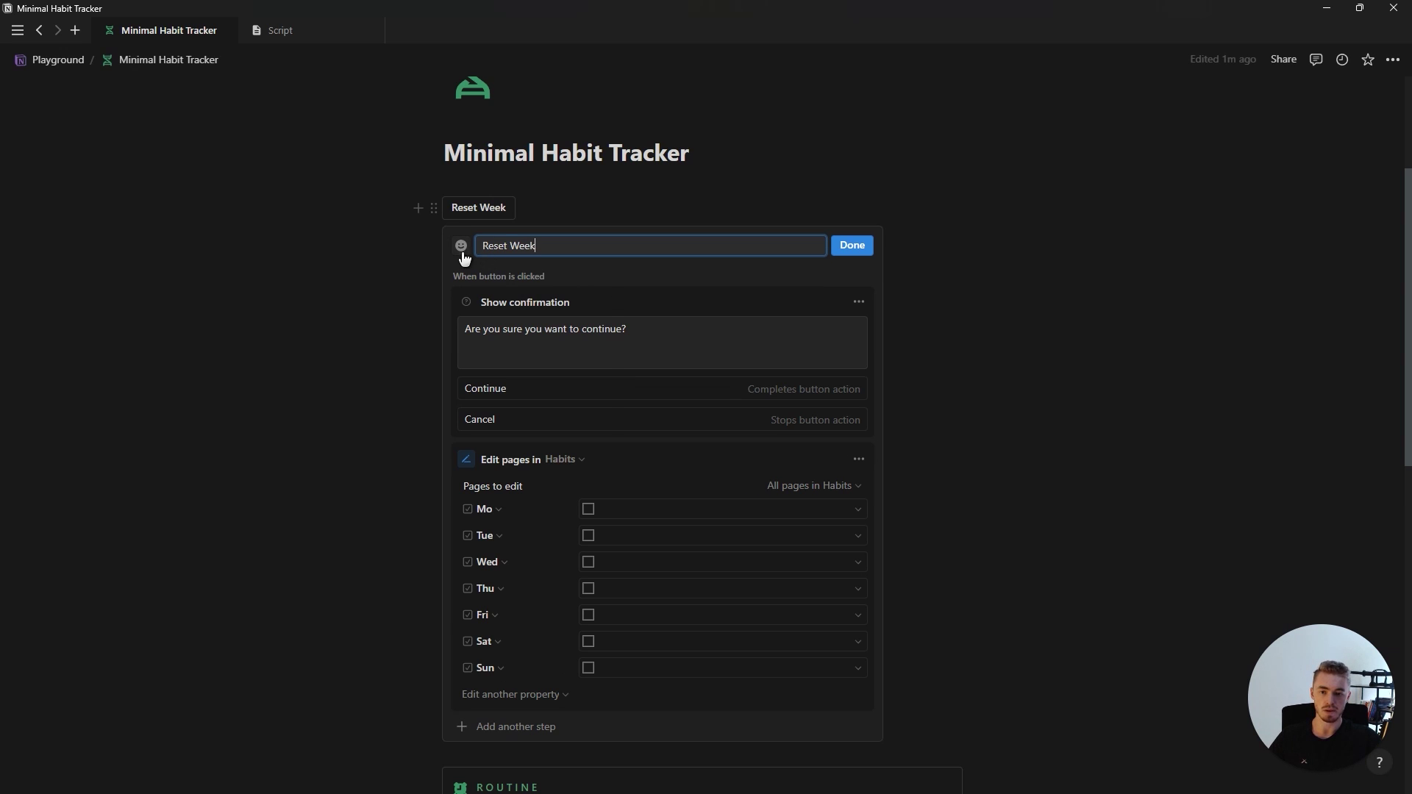
{"action": "left_click", "coordinate": [462, 247]}
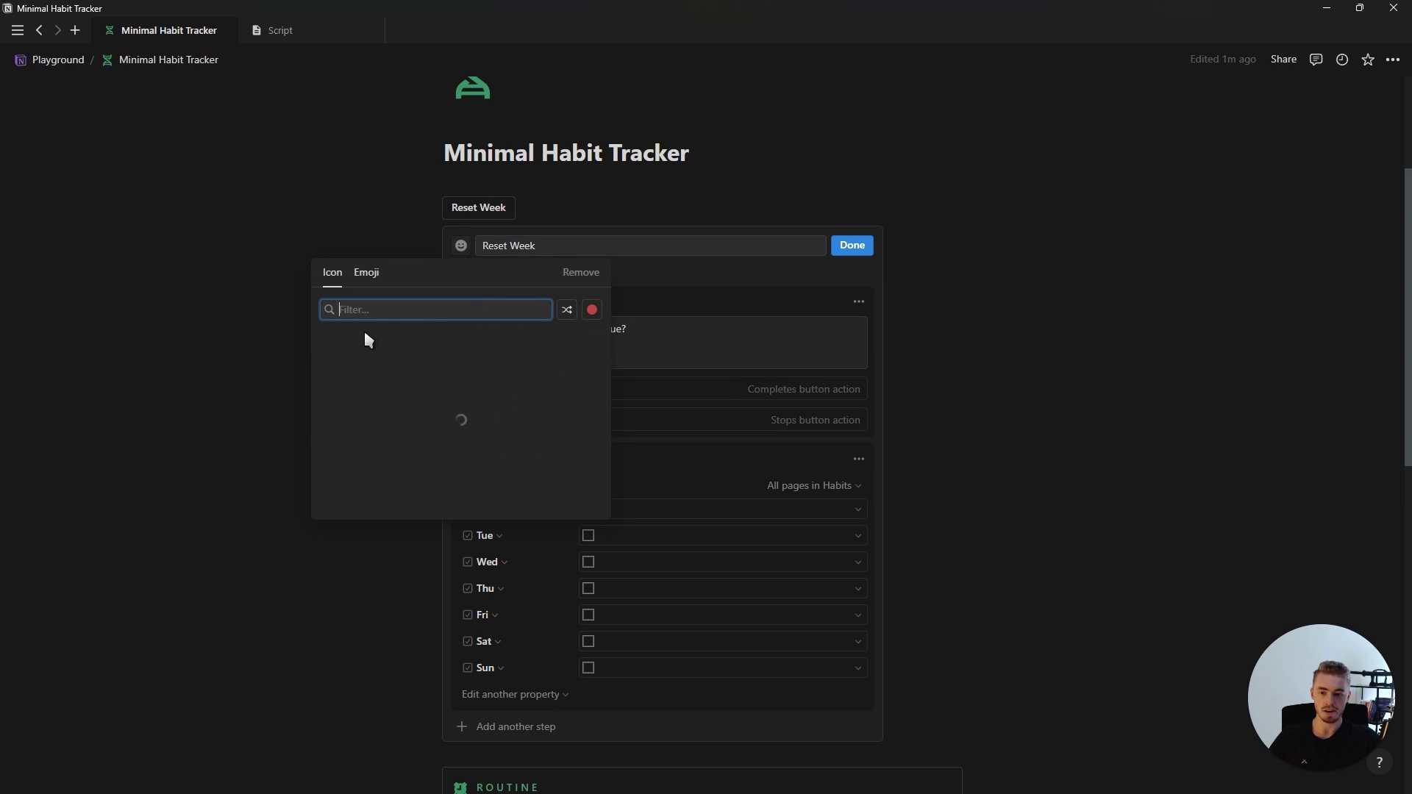
{"action": "left_click", "coordinate": [333, 365]}
{"action": "left_click", "coordinate": [851, 245]}
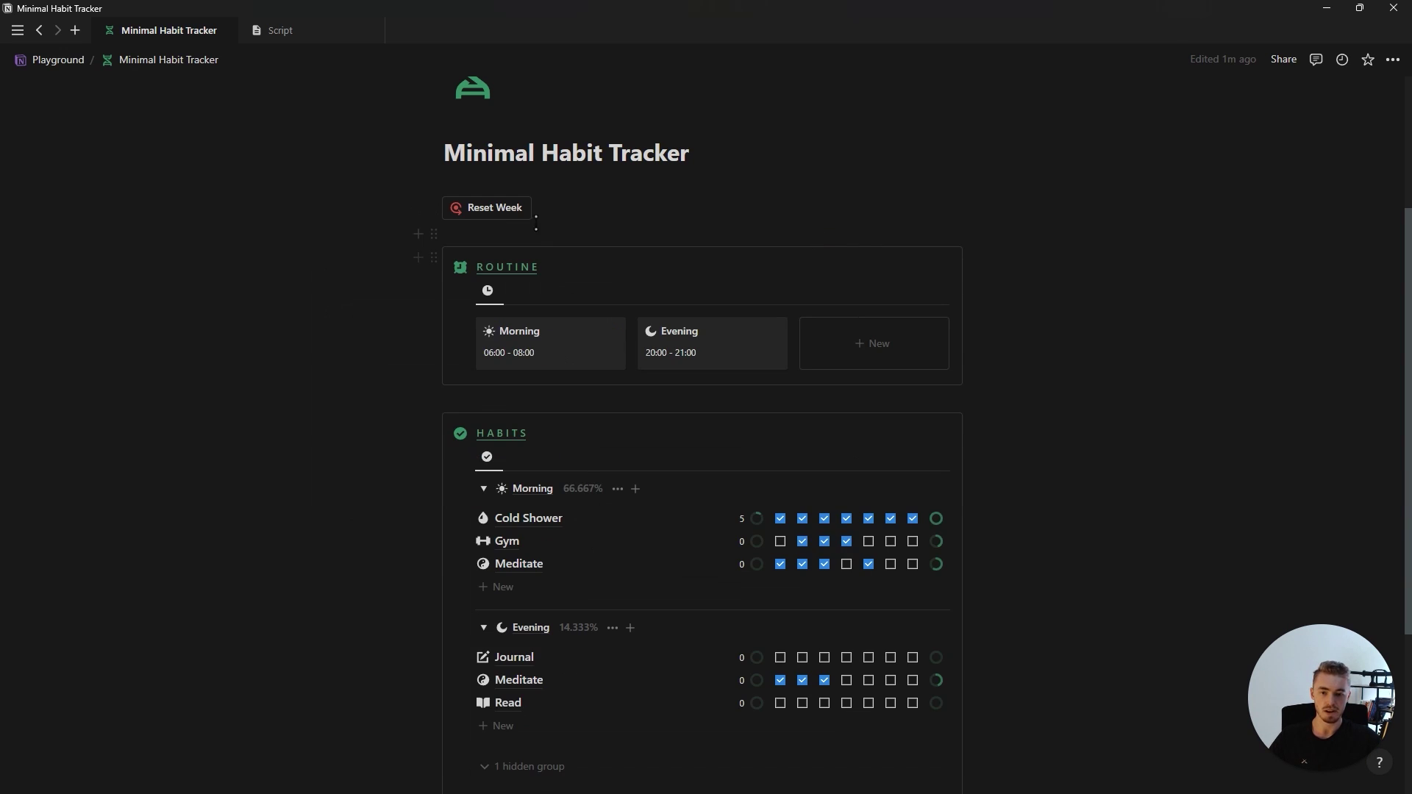
{"action": "left_click", "coordinate": [493, 210]}
Confirm the Reset Week dialog so all Mo–Sun checkboxes are cleared
{"action": "left_click", "coordinate": [640, 443]}
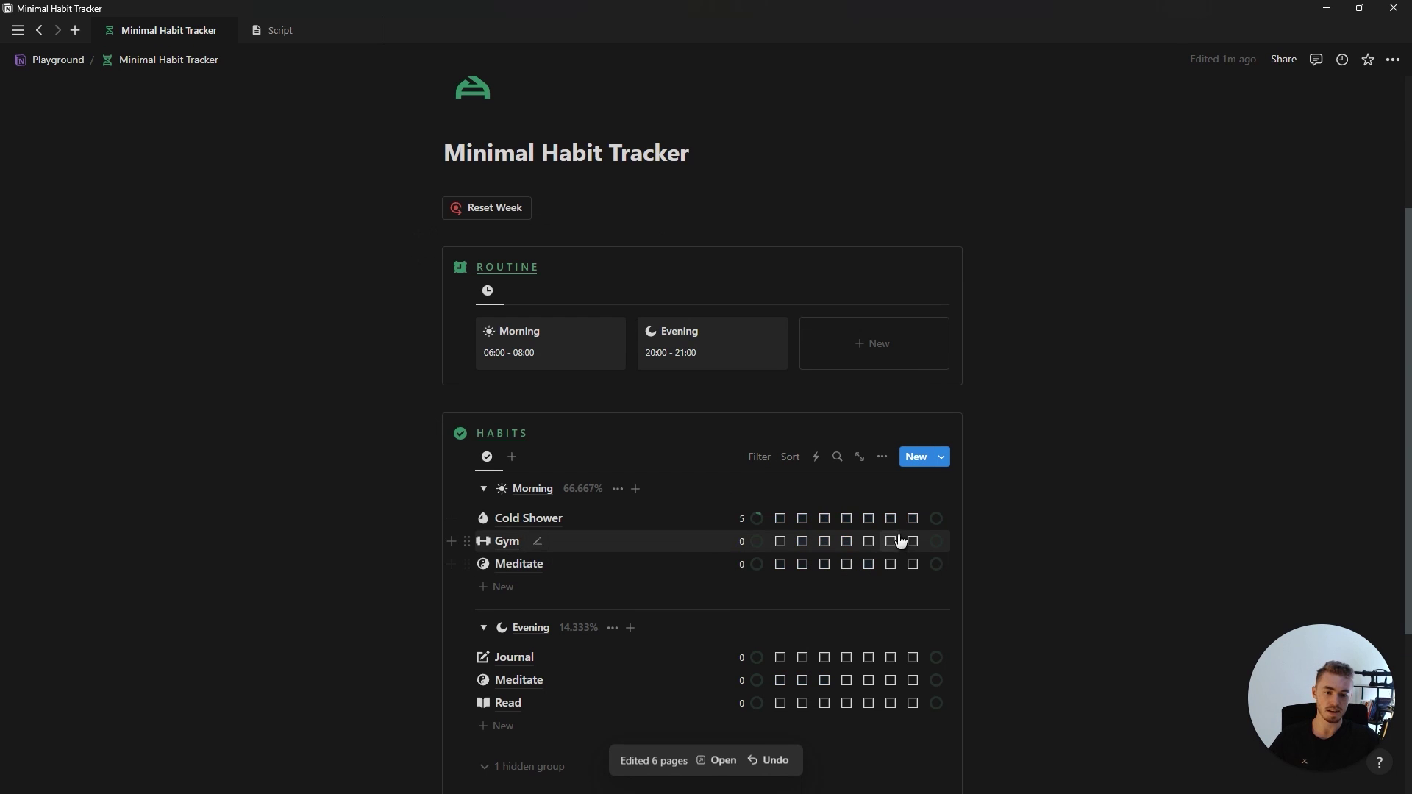